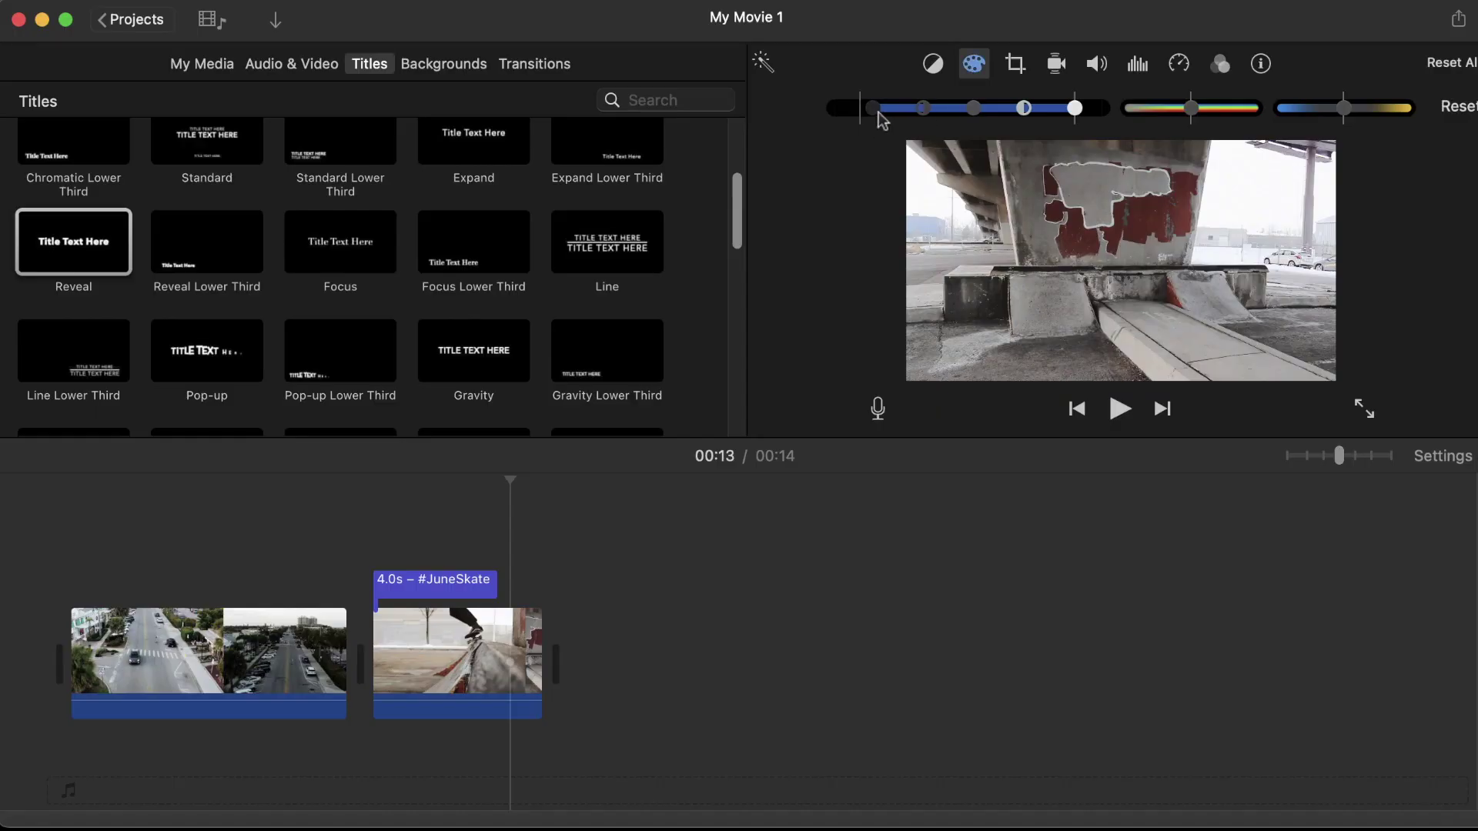
# Nudge the Color Balance slider right to brighten the underpass skate clip.
pyautogui.moveTo(876, 109); pyautogui.dragTo(885, 110)
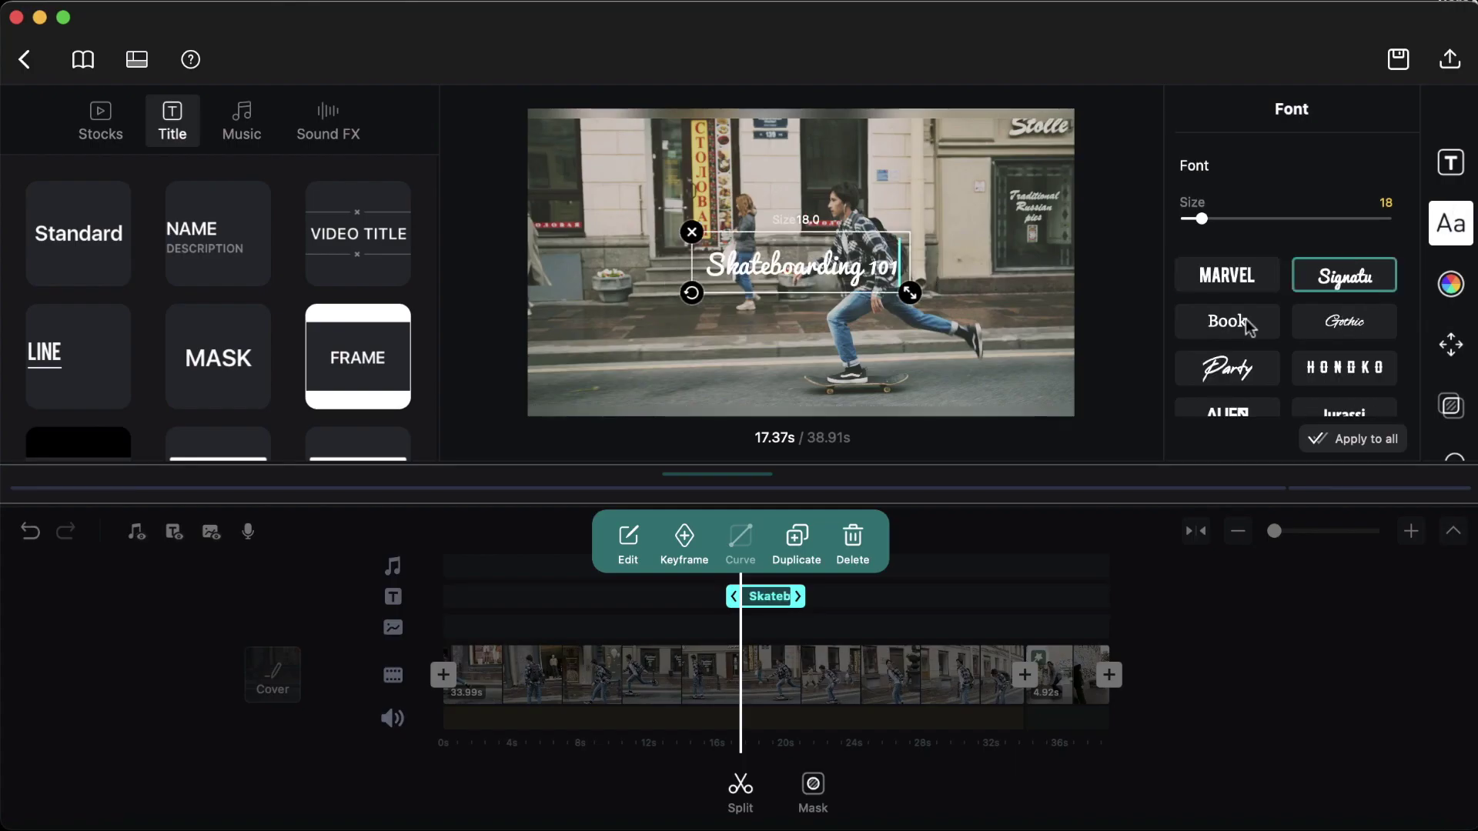
# Give the title a white colour style after trying a pink one.
pyautogui.click(1450, 283)
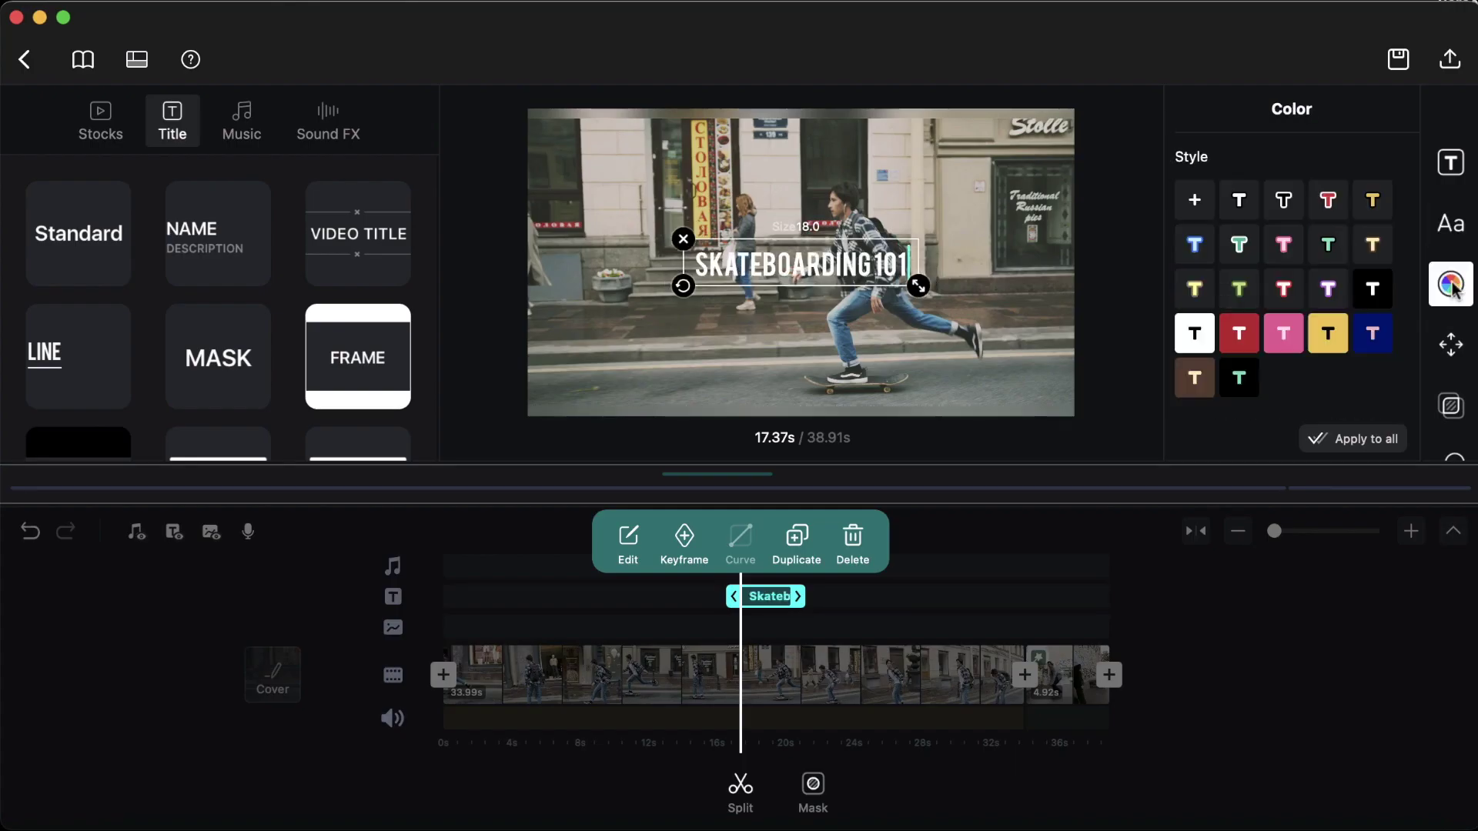
pyautogui.click(1238, 333)
pyautogui.click(1195, 332)
# Look through the title's blending and animation options.
pyautogui.click(1451, 405)
pyautogui.click(1453, 454)
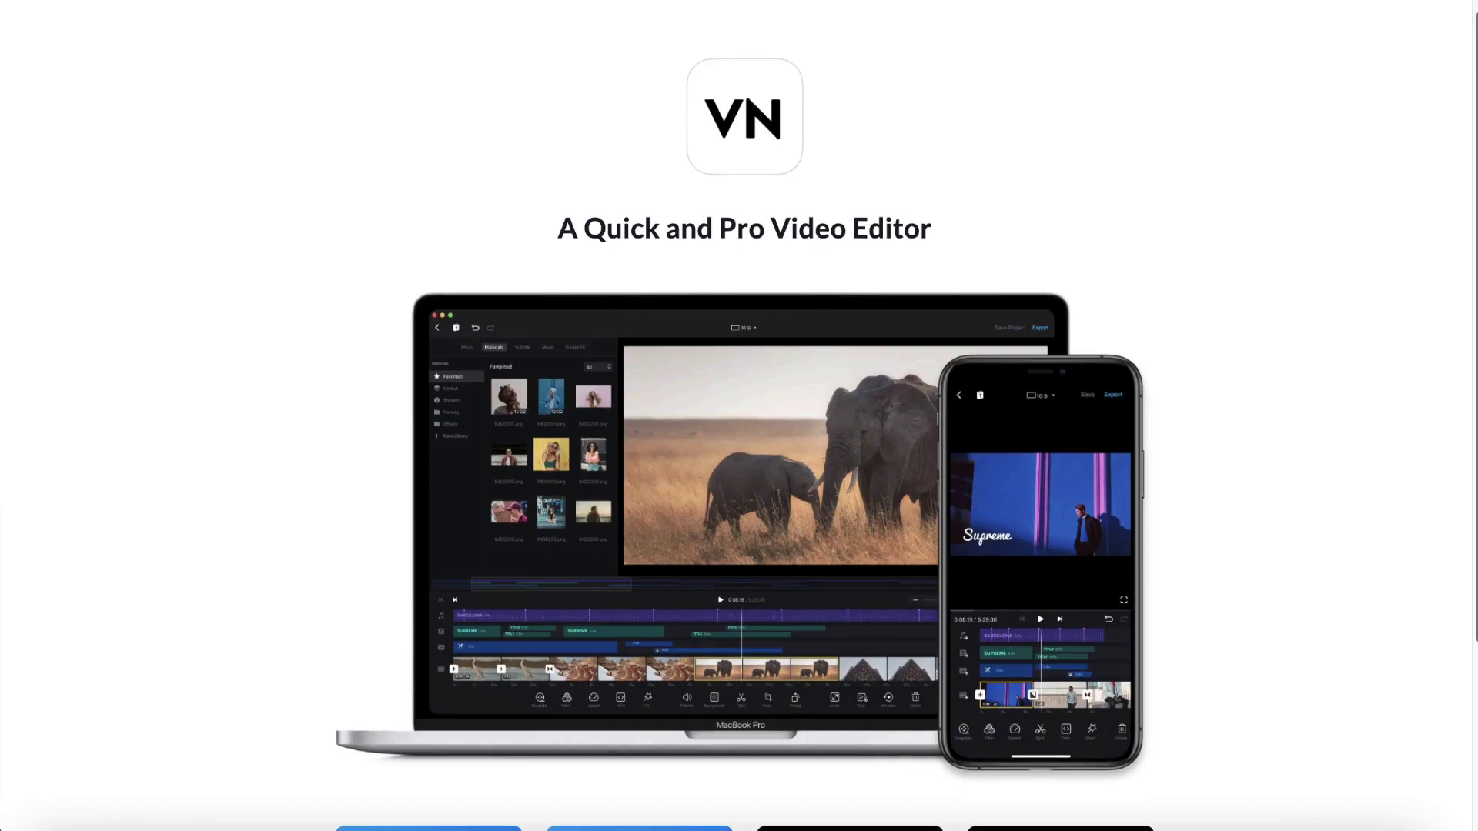
pyautogui.scroll(-5, 744, 431)
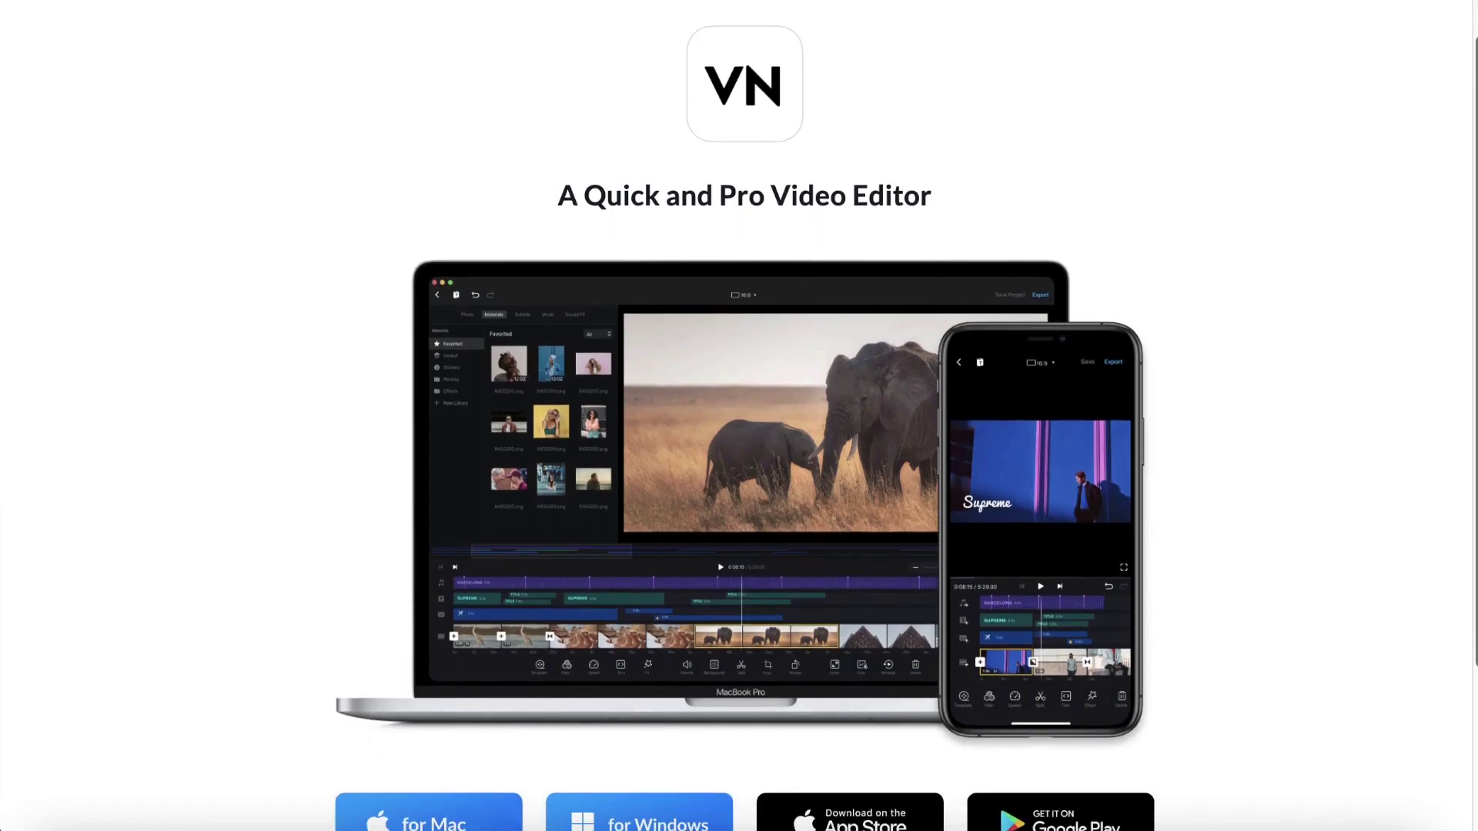
pyautogui.scroll(-2, 744, 431)
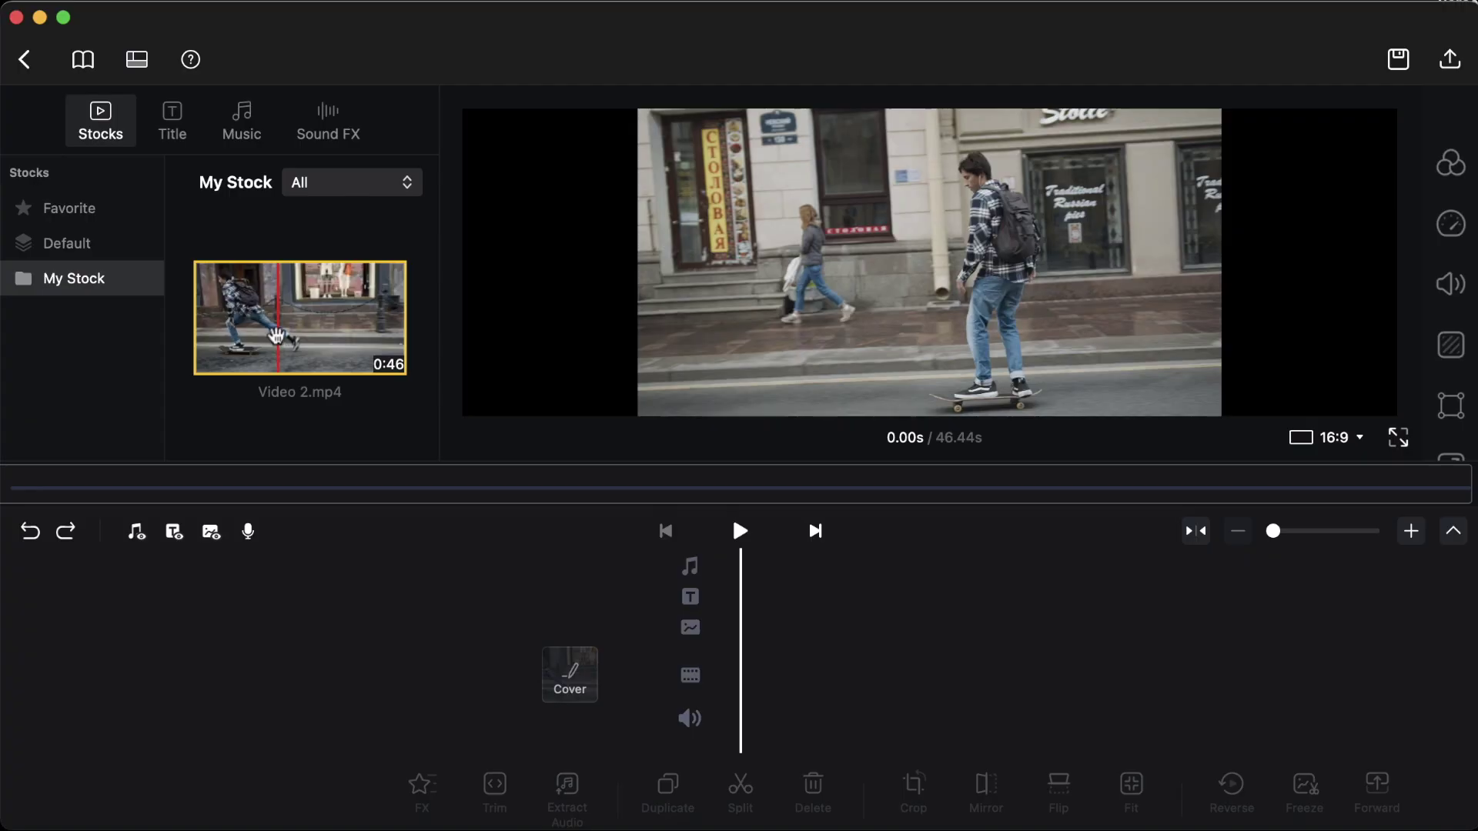
# Put Video 2.mp4 on the timeline, then Video 3.mp4 after it, 53 seconds total.
pyautogui.moveTo(299, 316); pyautogui.dragTo(546, 645)
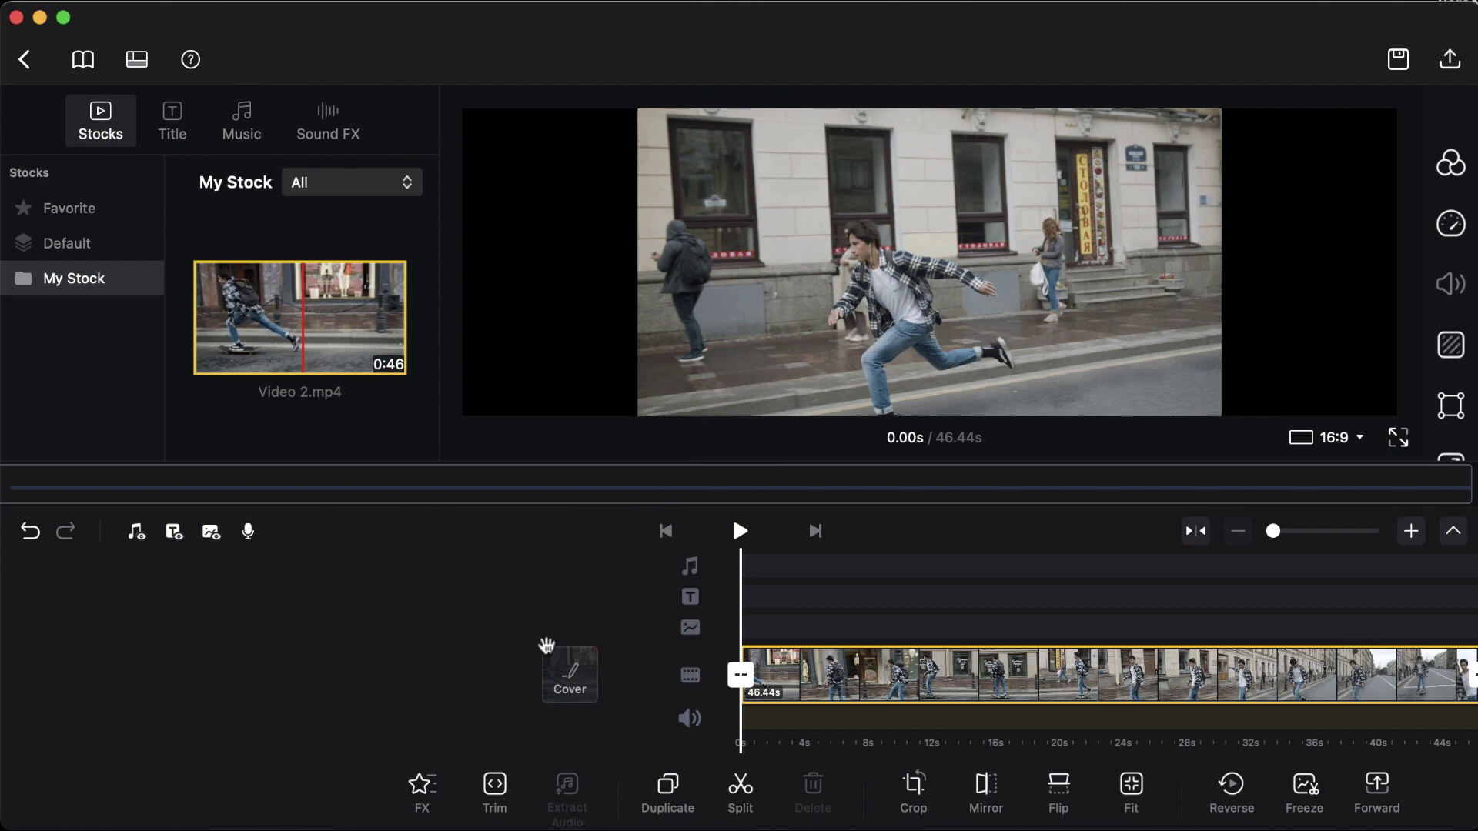
pyautogui.click(1284, 535)
pyautogui.moveTo(1289, 543); pyautogui.dragTo(1280, 561)
pyautogui.hscroll(10, 1254, 600)
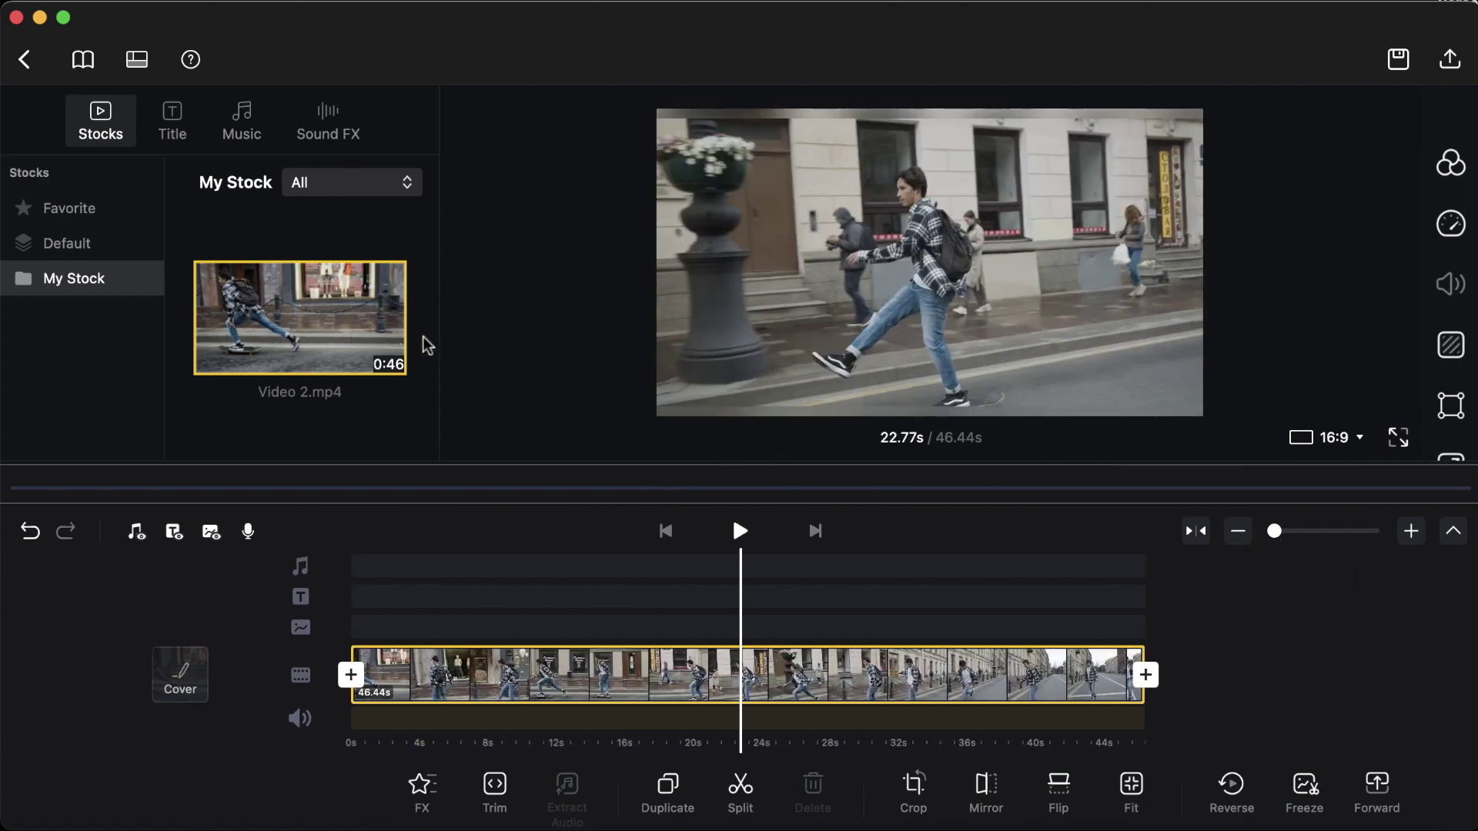
pyautogui.scroll(-3, 413, 353)
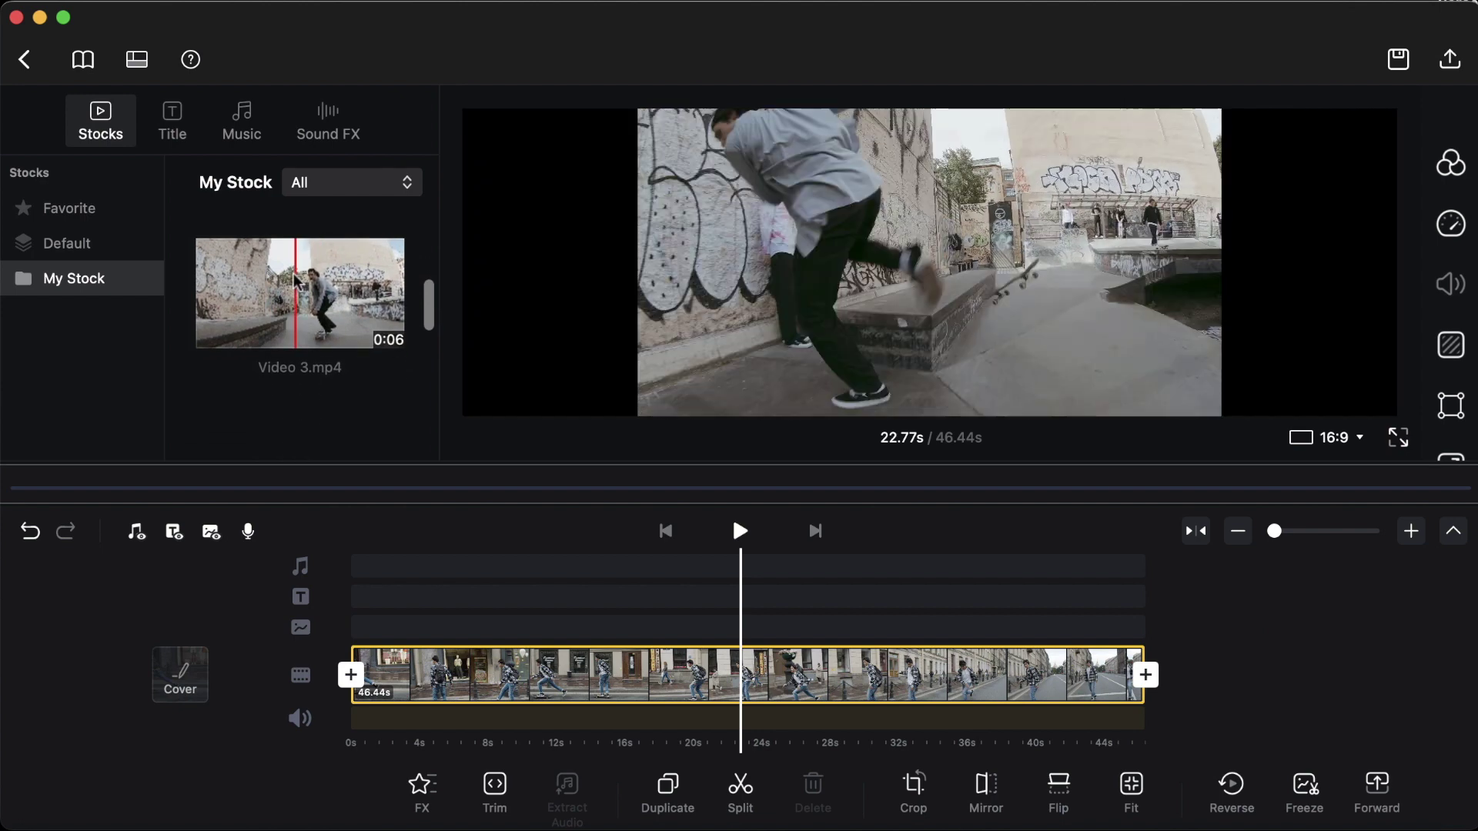
pyautogui.moveTo(293, 275); pyautogui.dragTo(1186, 672)
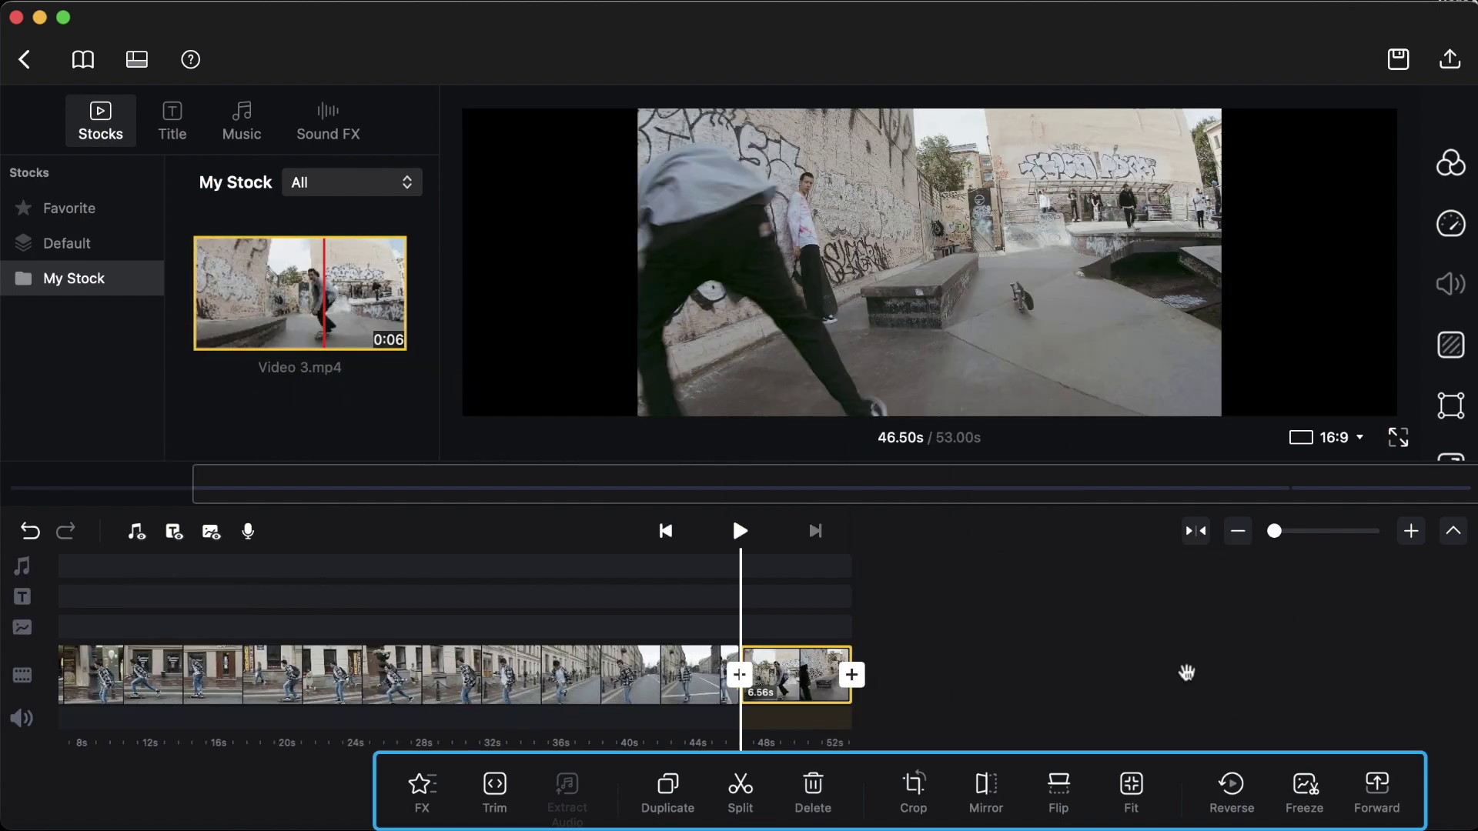
# Split the street clip at 33.78s and delete the 12.45s leftover piece.
pyautogui.click(521, 675)
pyautogui.click(740, 785)
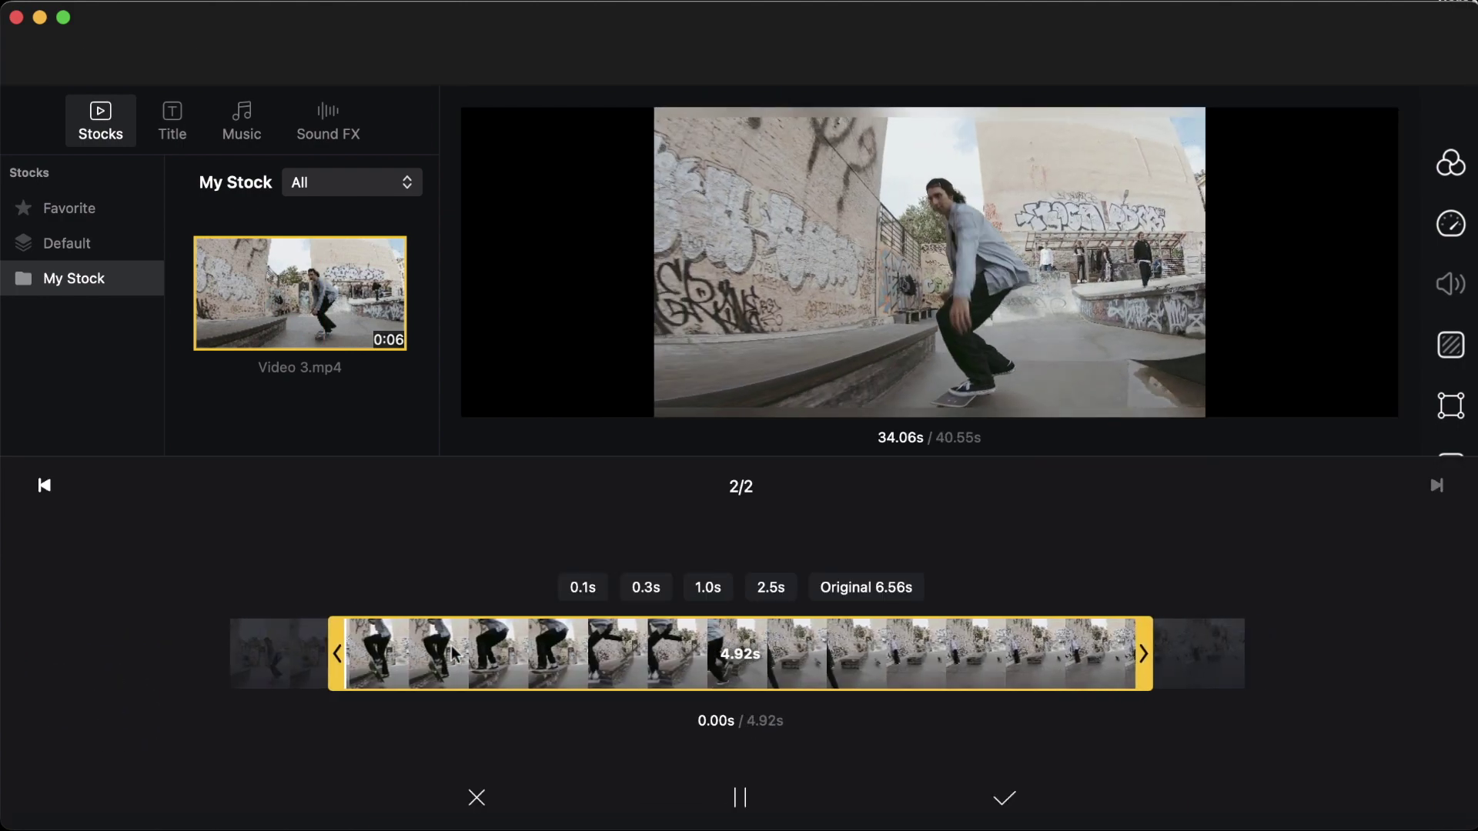
pyautogui.click(1004, 796)
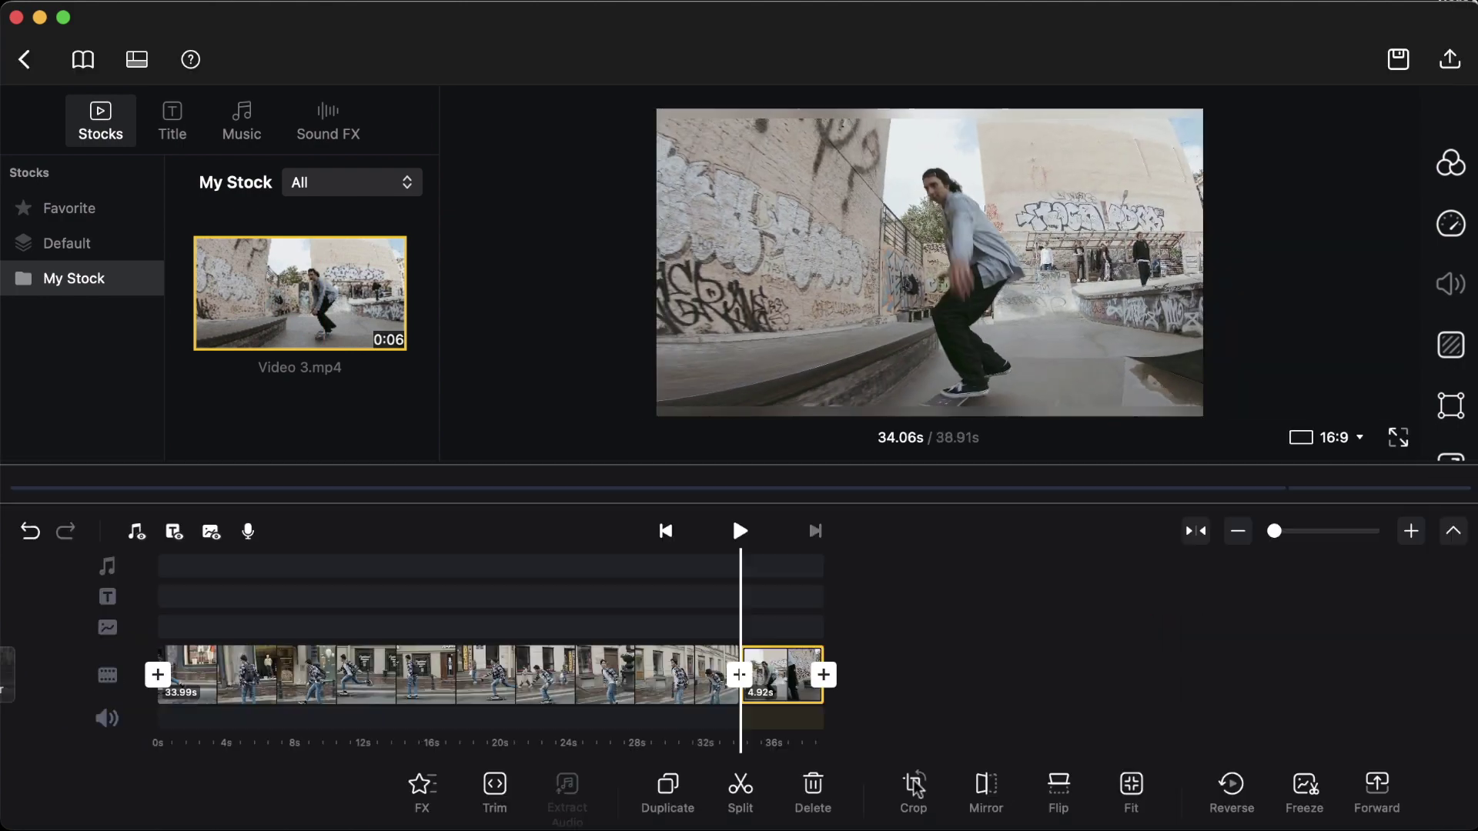
# Crop the graffiti clip to 16:9 and join the clips with a Spin in transition.
pyautogui.click(913, 779)
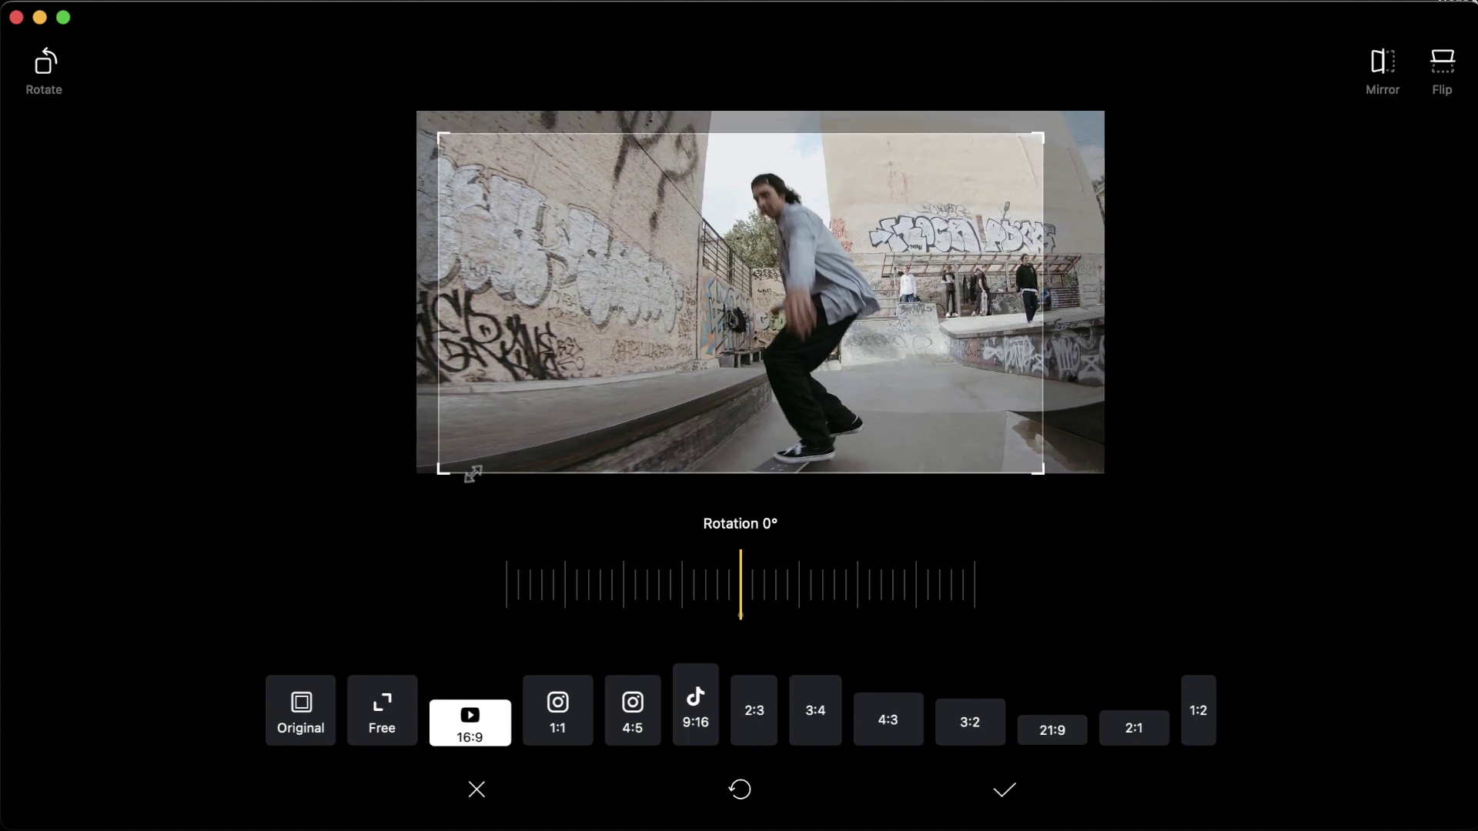
pyautogui.moveTo(472, 474); pyautogui.dragTo(525, 432)
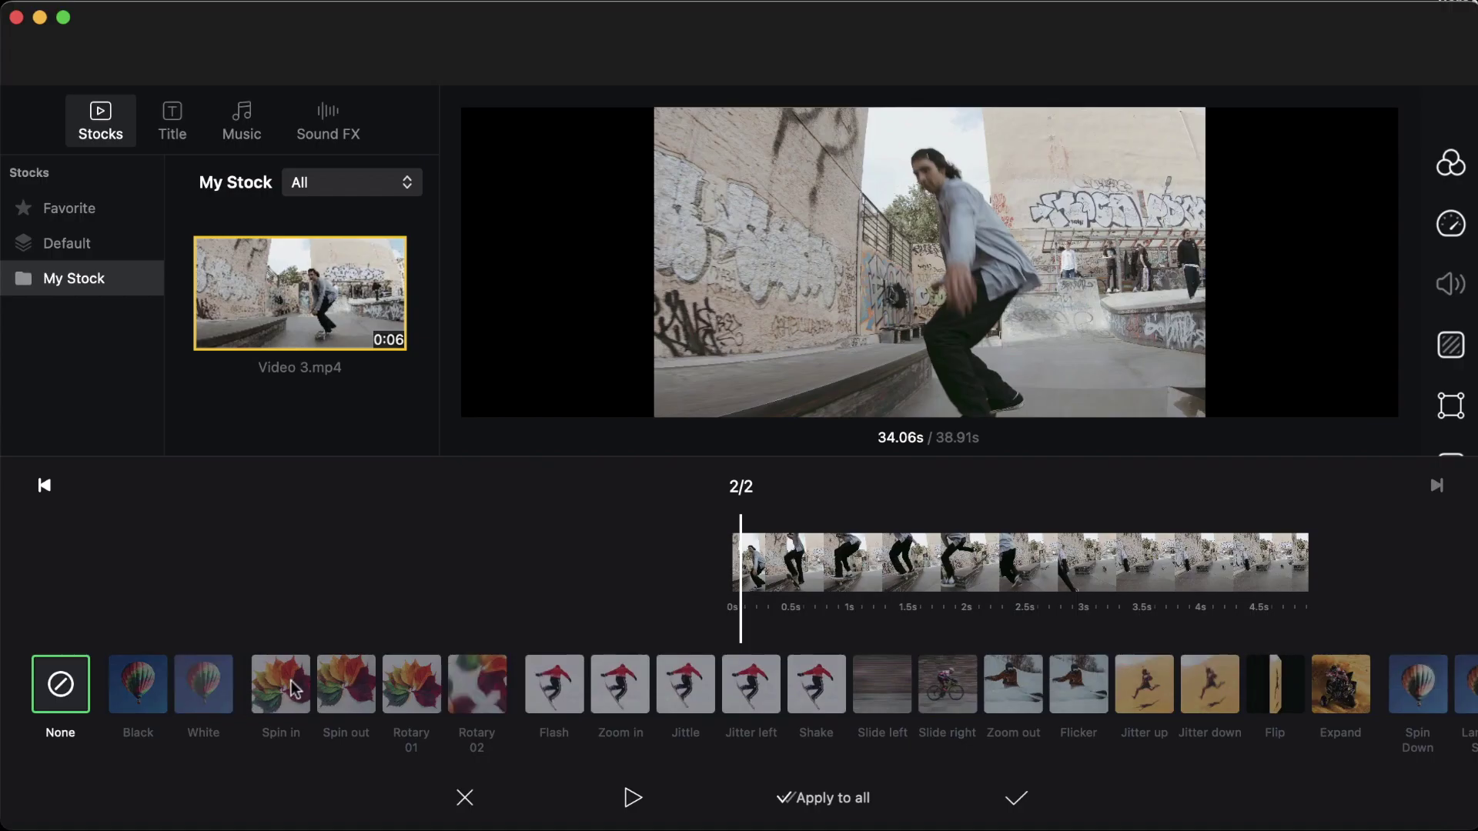
pyautogui.click(292, 685)
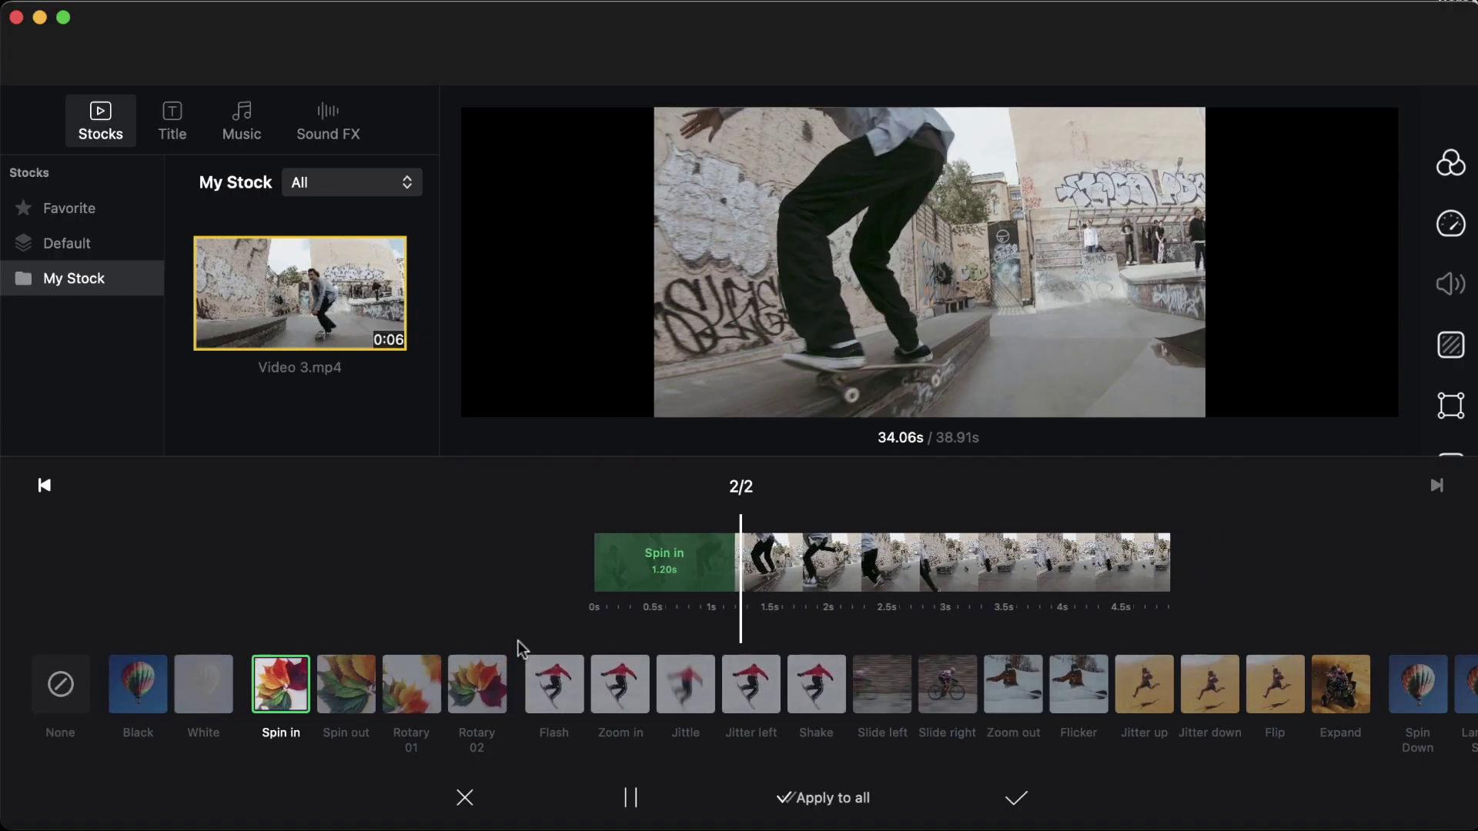
pyautogui.click(1016, 798)
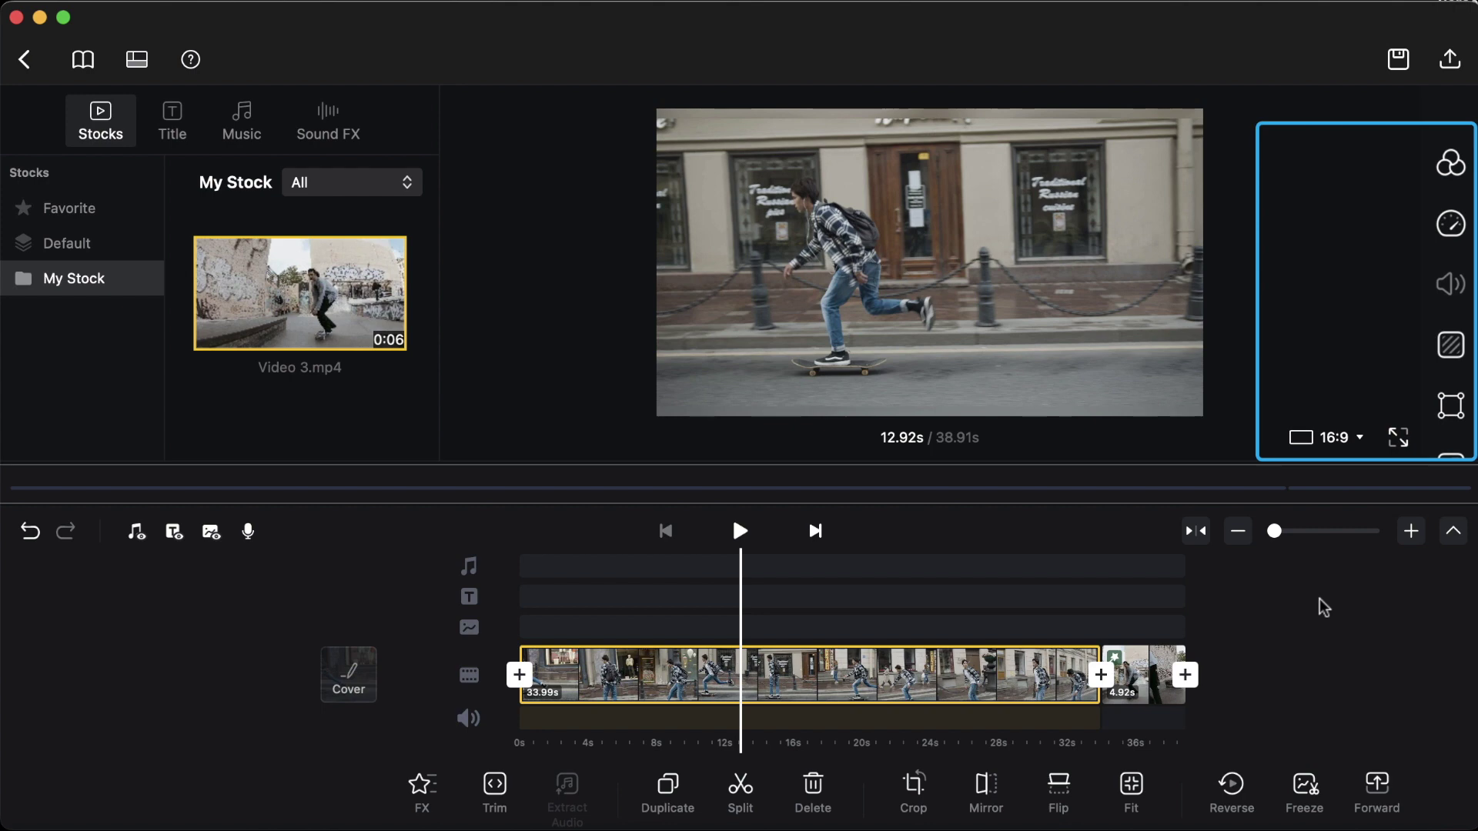
# Apply an Aesthetic filter to the street clip after trying the A1–A6 presets.
pyautogui.click(1451, 171)
pyautogui.scroll(-5, 1339, 331)
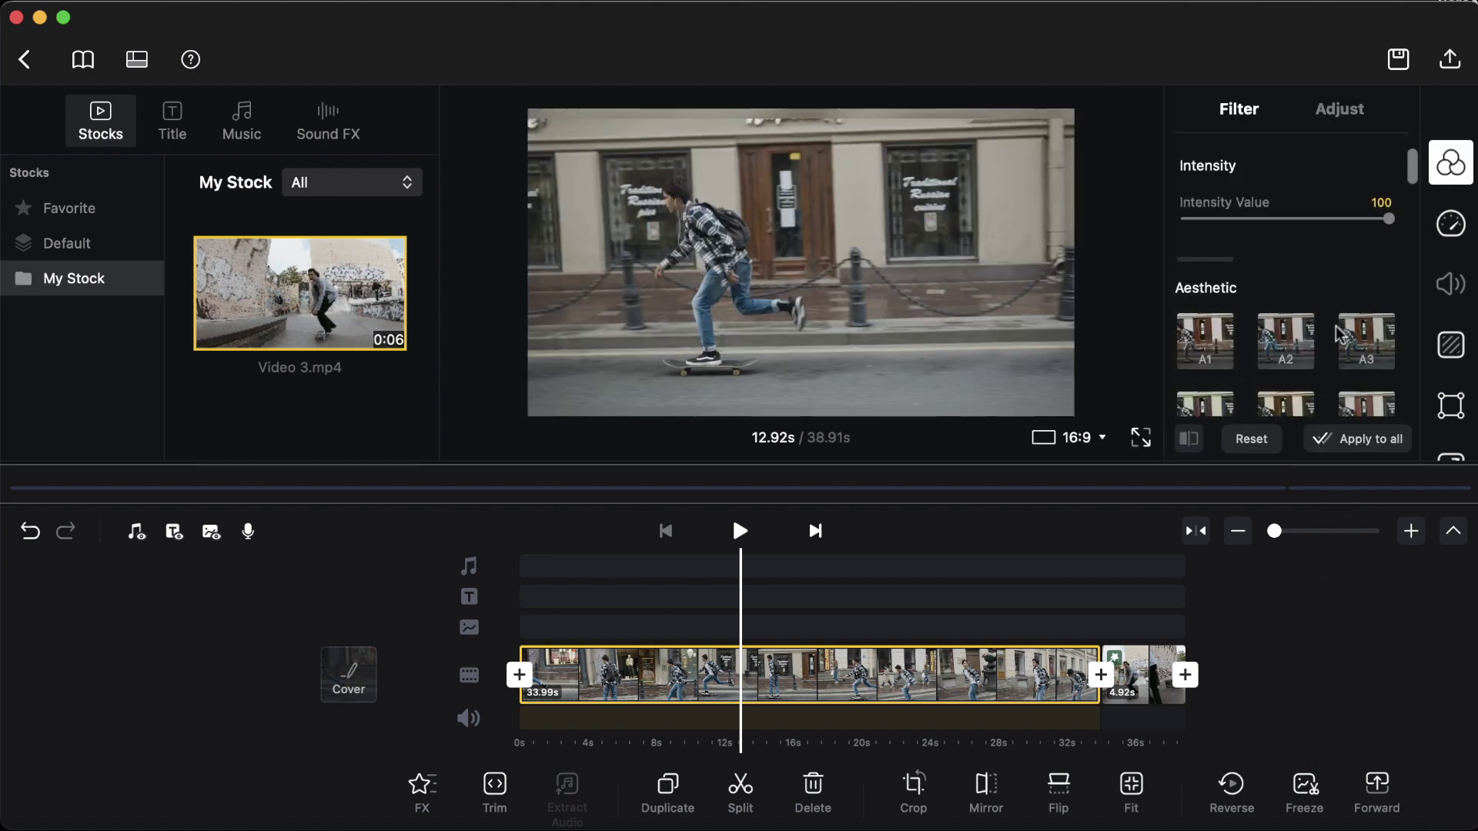
pyautogui.click(1208, 323)
pyautogui.click(1270, 324)
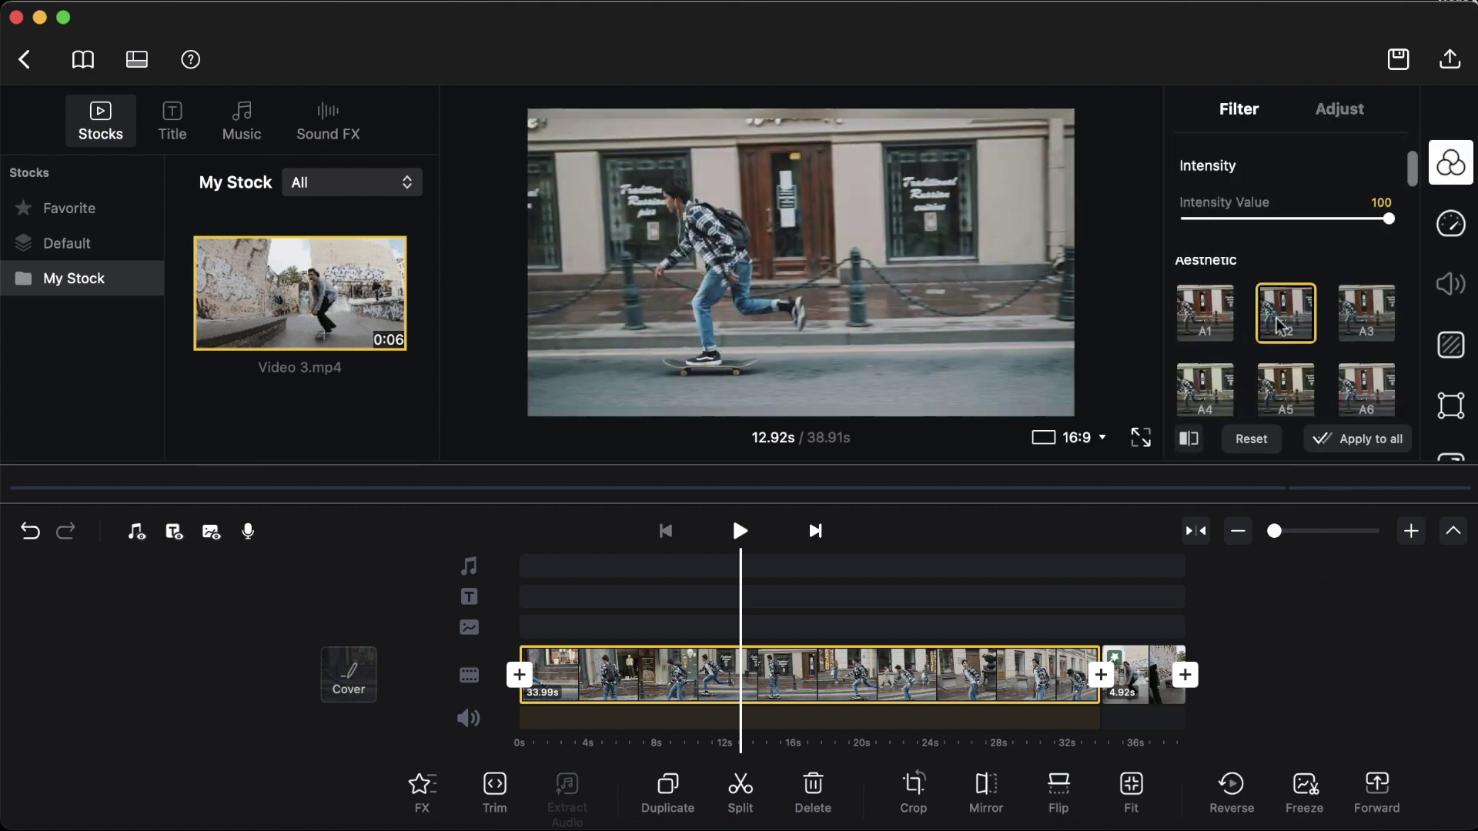
pyautogui.click(1370, 323)
pyautogui.click(1370, 388)
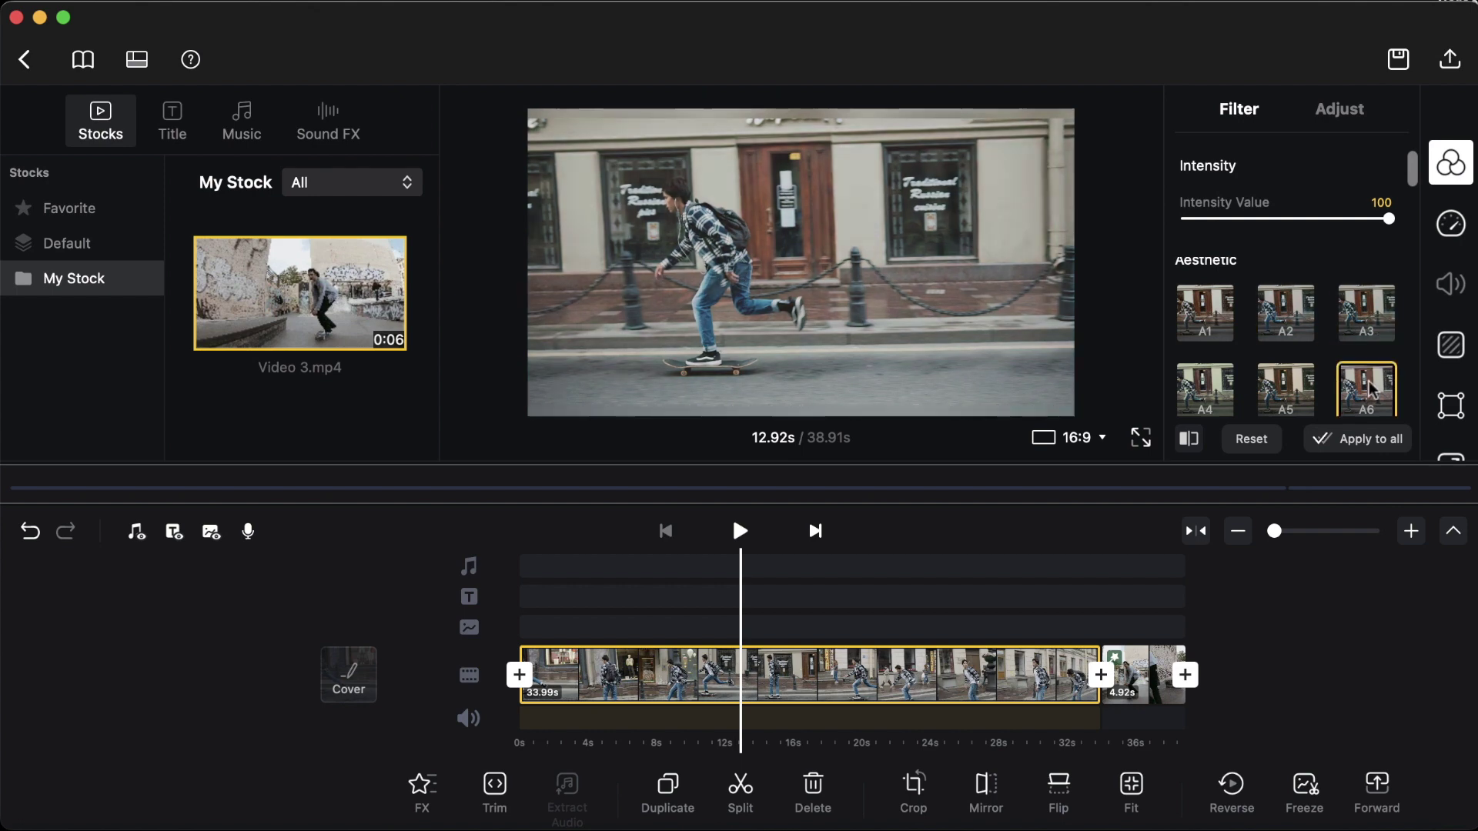
pyautogui.click(1304, 389)
# Raise the street clip's contrast to +12, tweak brightness, and preview the grade.
pyautogui.click(1339, 109)
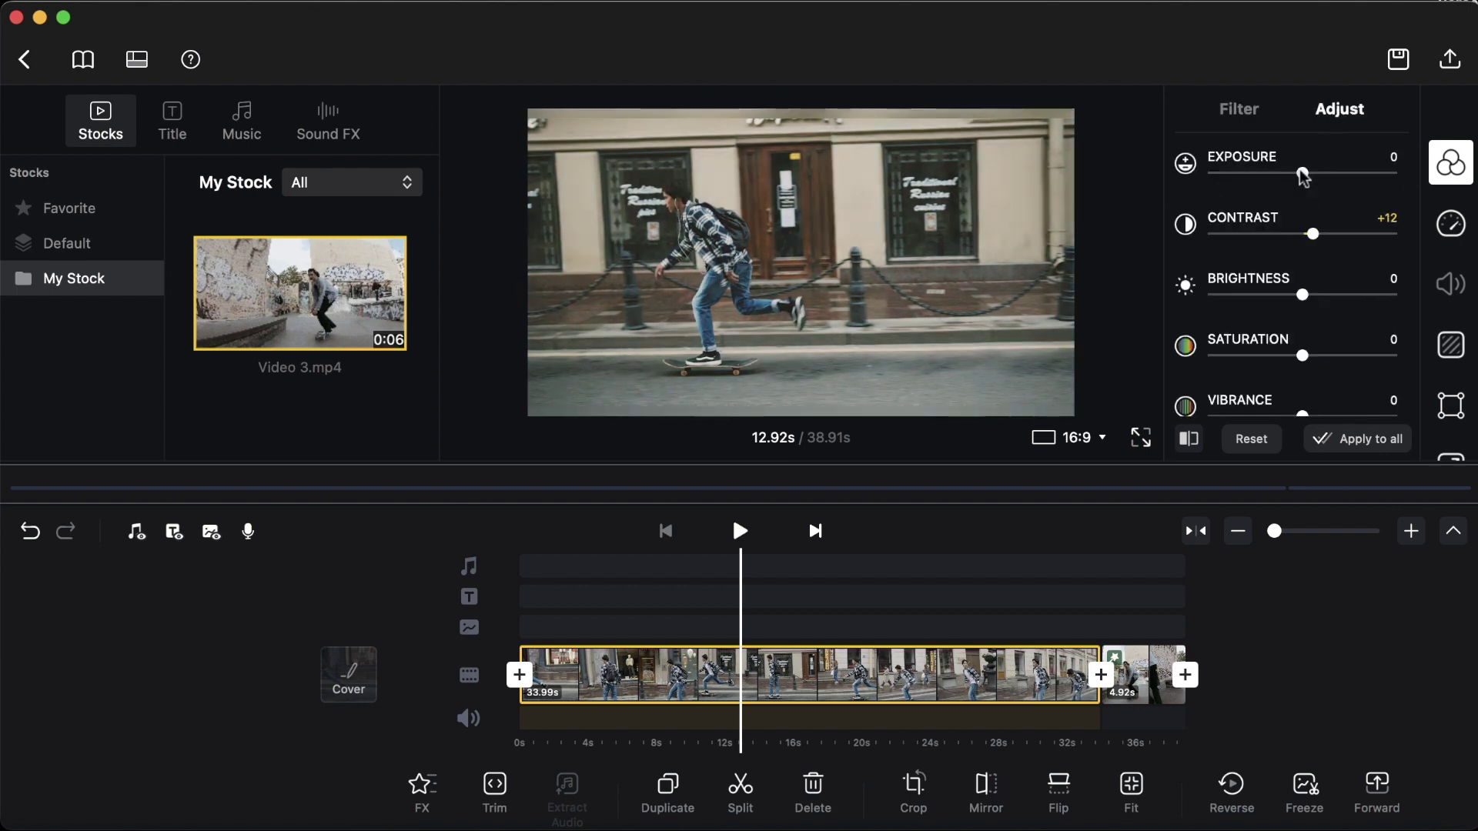
pyautogui.moveTo(1303, 294); pyautogui.dragTo(1334, 295)
pyautogui.moveTo(1314, 233); pyautogui.dragTo(1318, 234)
pyautogui.moveTo(1334, 294); pyautogui.dragTo(1316, 300)
pyautogui.press('space')
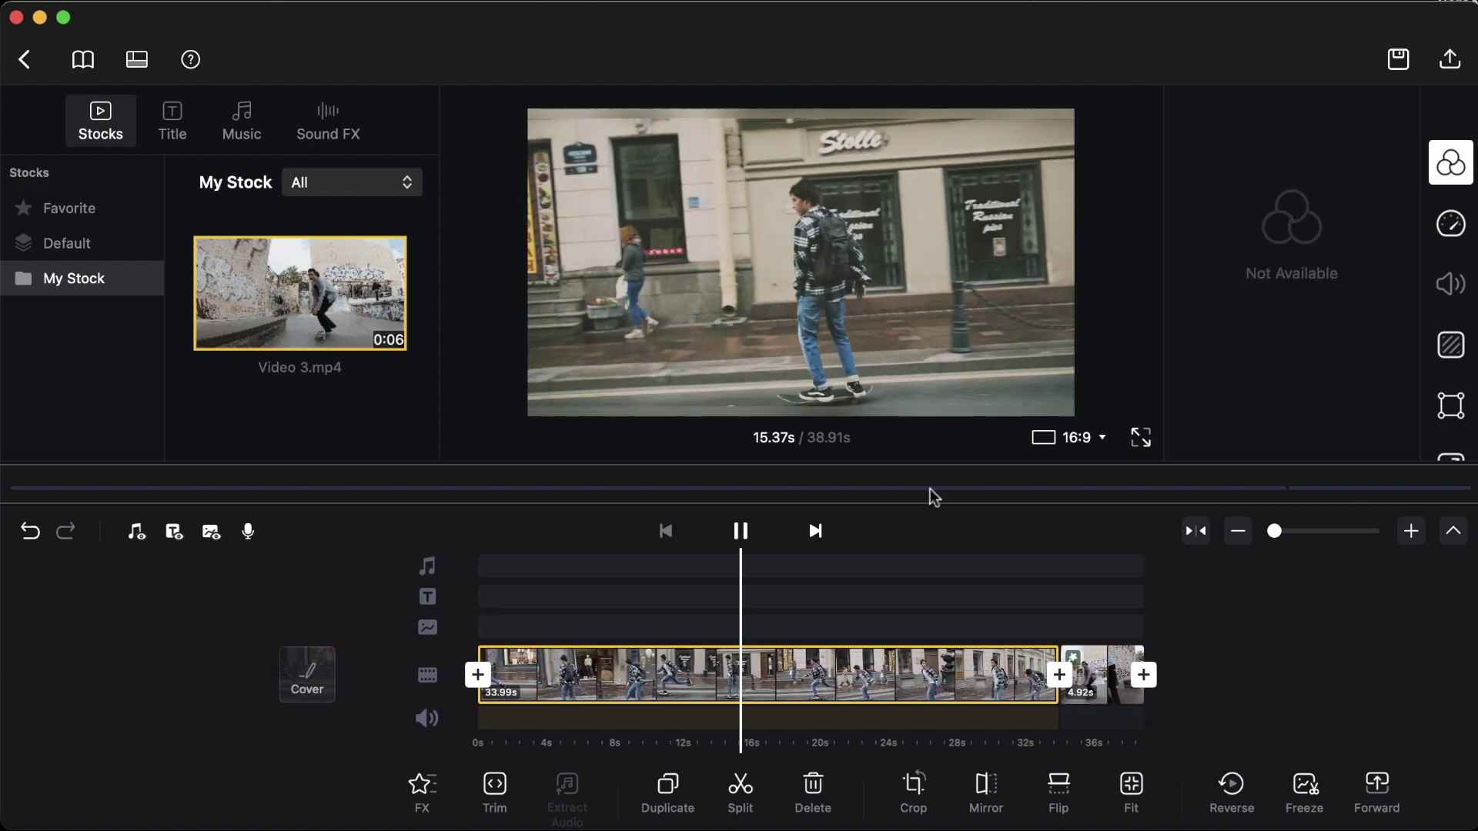
pyautogui.press('space')
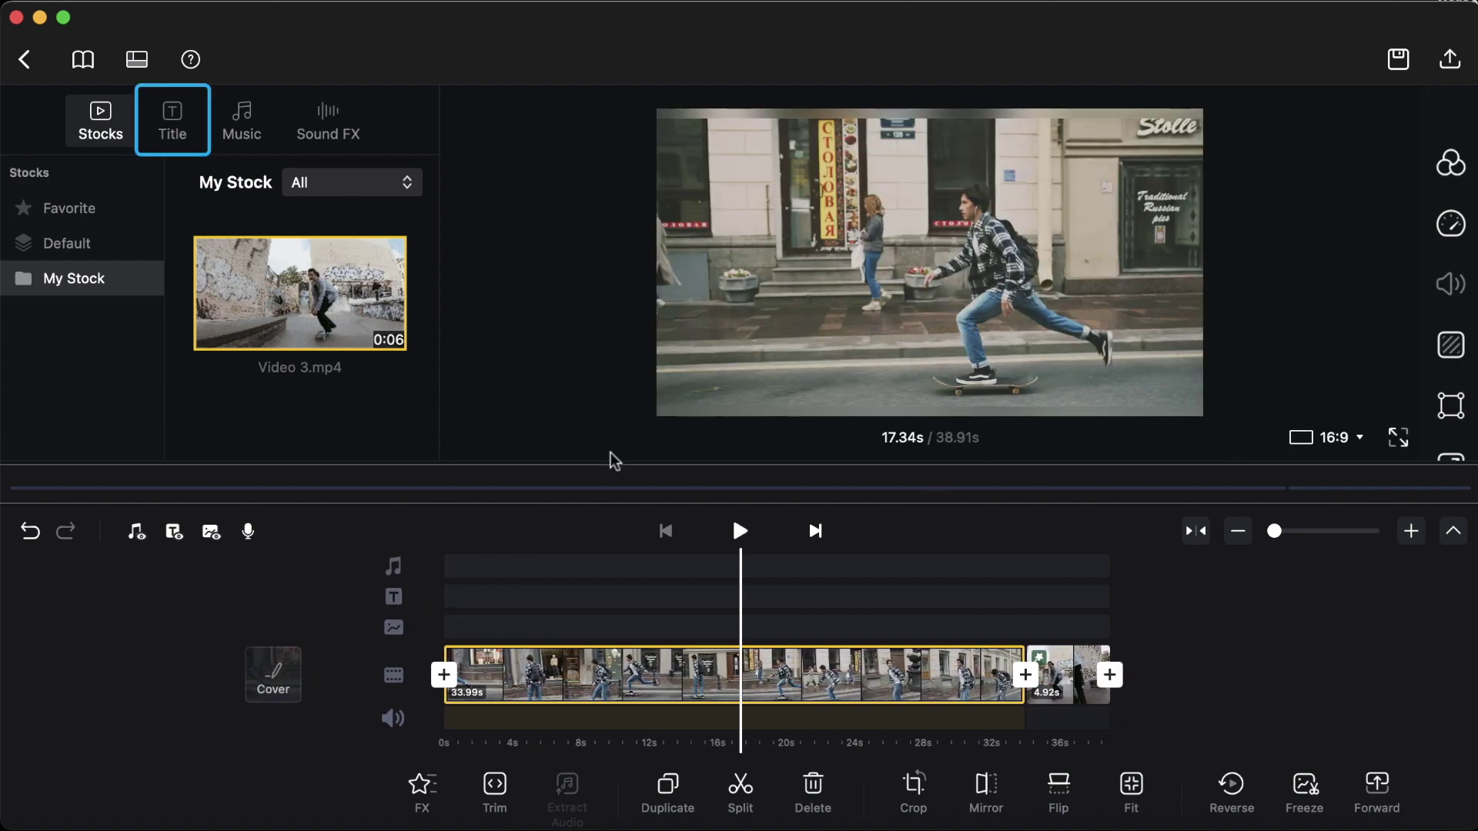
# Add a Standard title reading 'Skateboarding 101' in the MARVEL font.
pyautogui.click(176, 120)
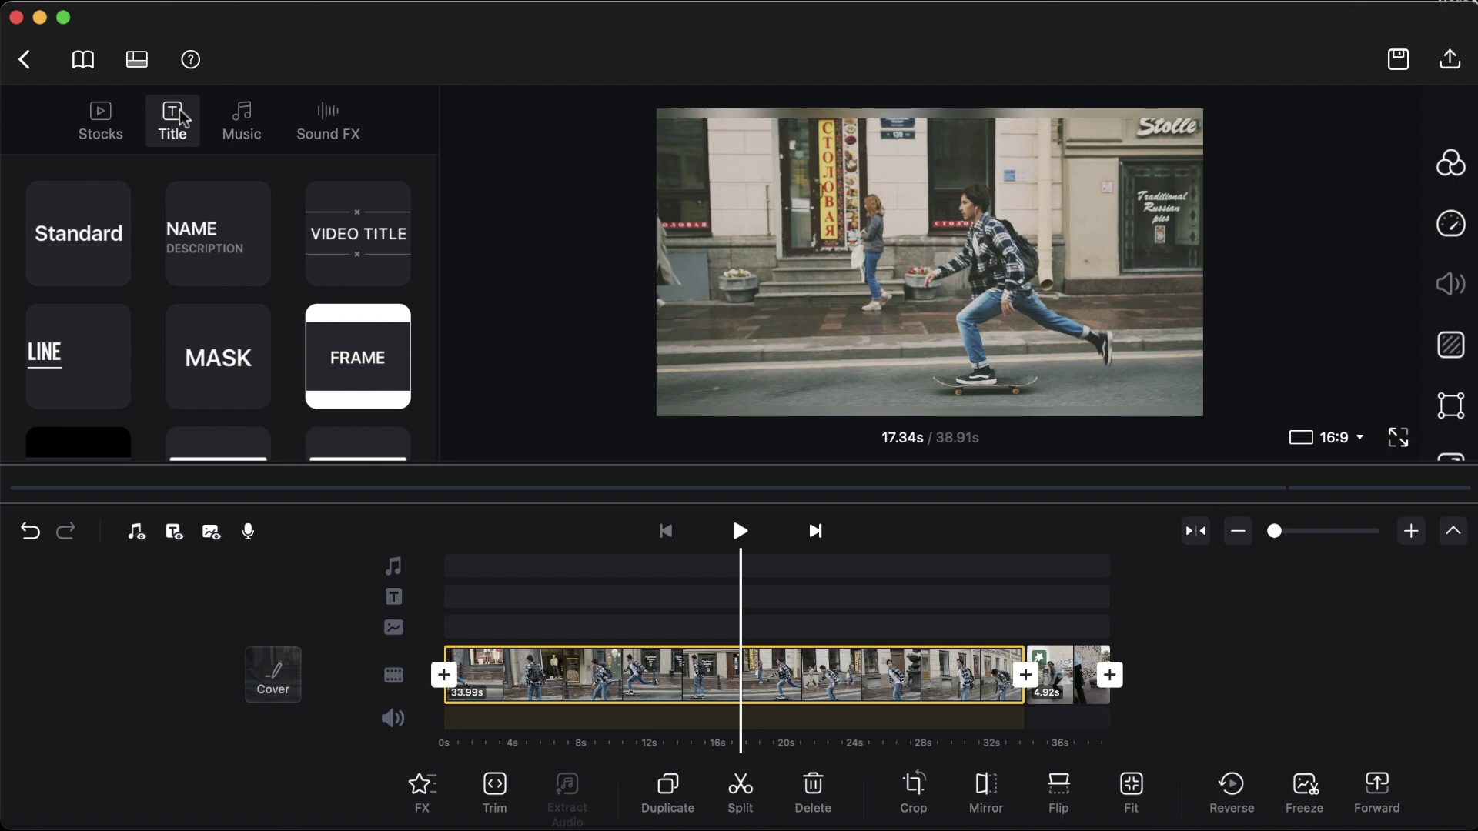
pyautogui.click(87, 235)
pyautogui.write('Skateboar')
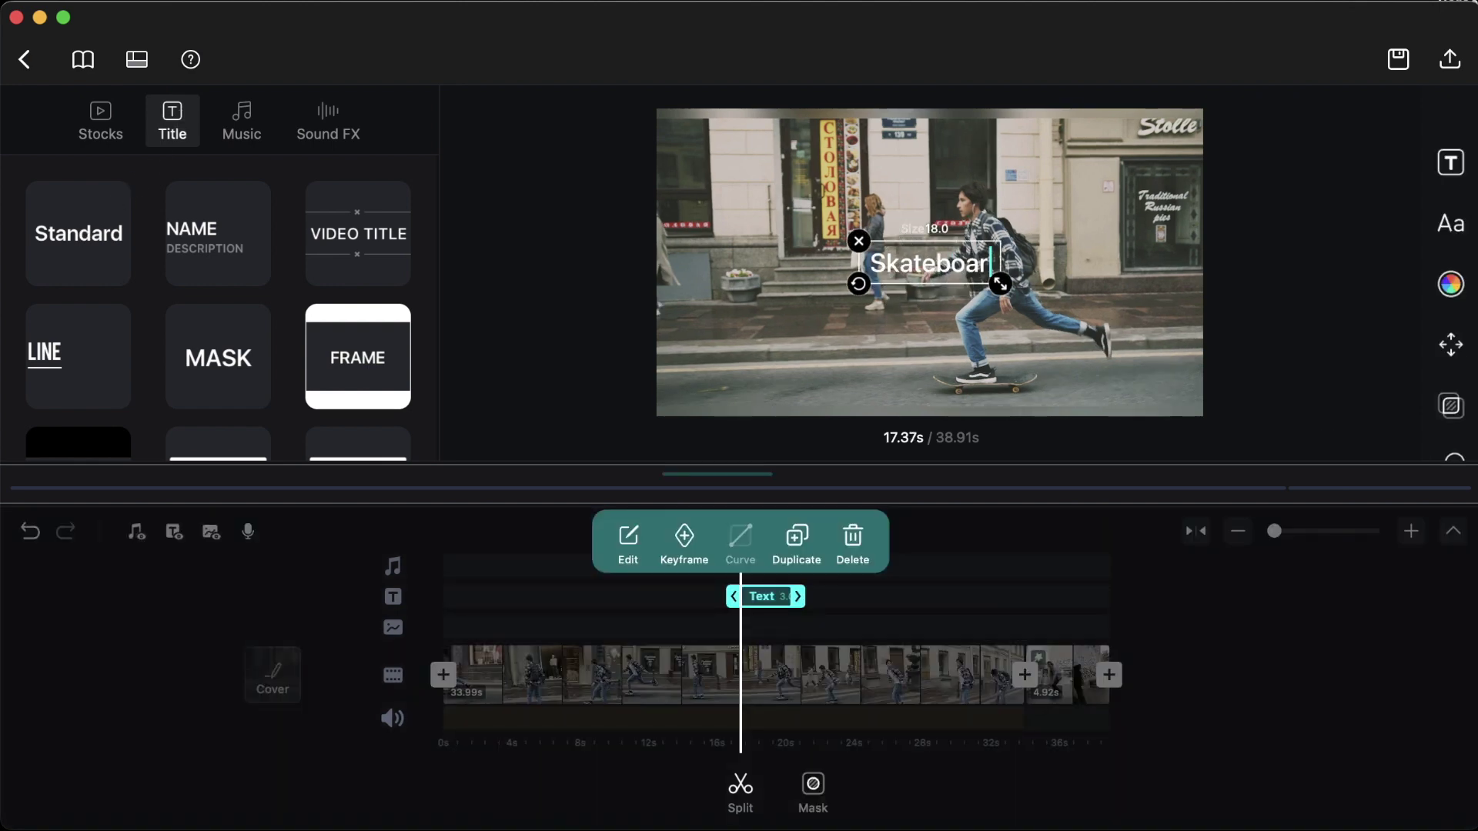
pyautogui.write('ding 101')
pyautogui.click(1450, 223)
pyautogui.scroll(-1, 1241, 301)
pyautogui.click(1241, 281)
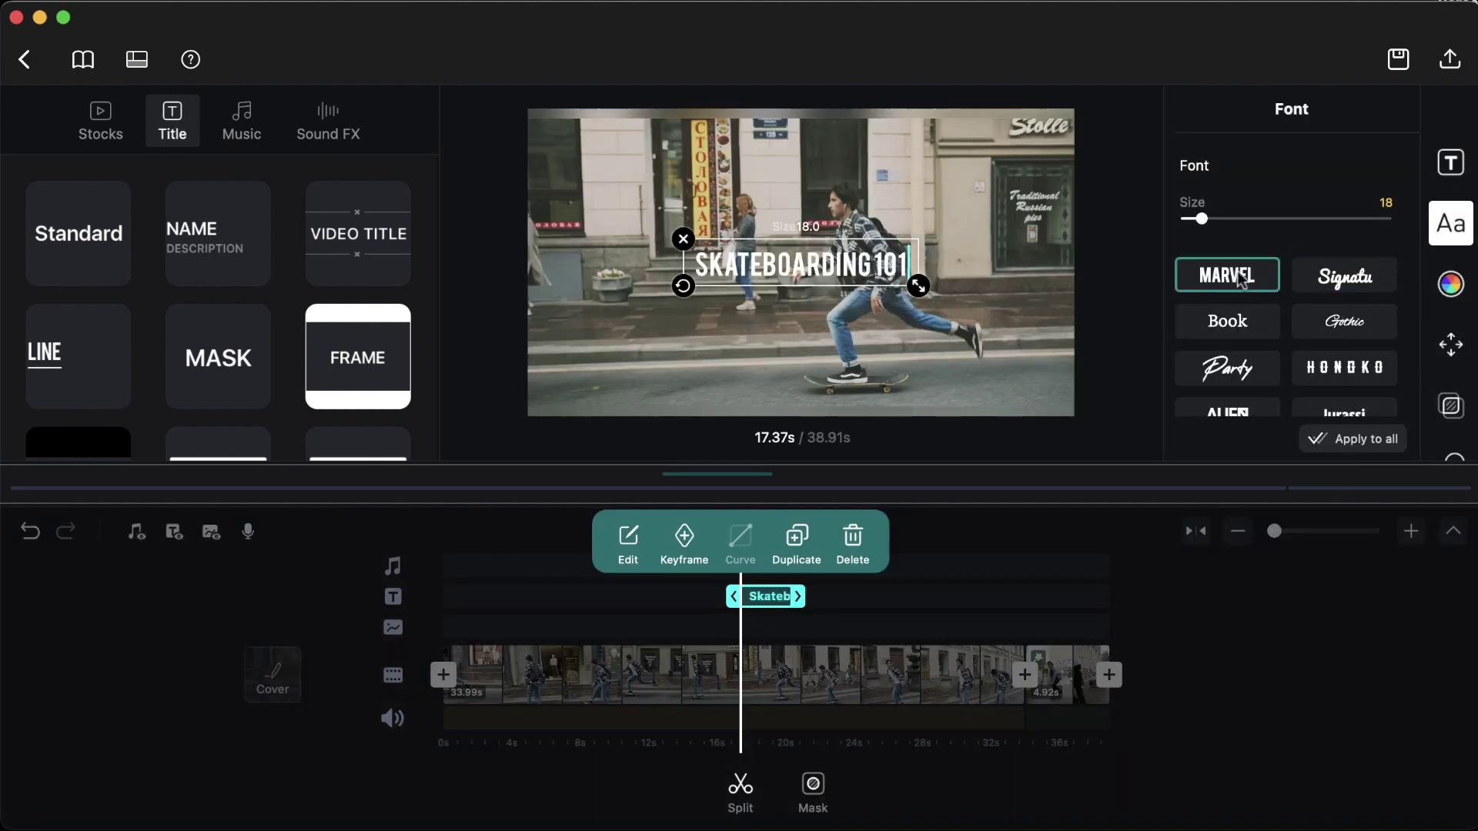
# Give the title a white-box style and review its alignment, blending and animation options.
pyautogui.click(1450, 283)
pyautogui.click(1194, 335)
pyautogui.click(1451, 344)
pyautogui.click(1451, 405)
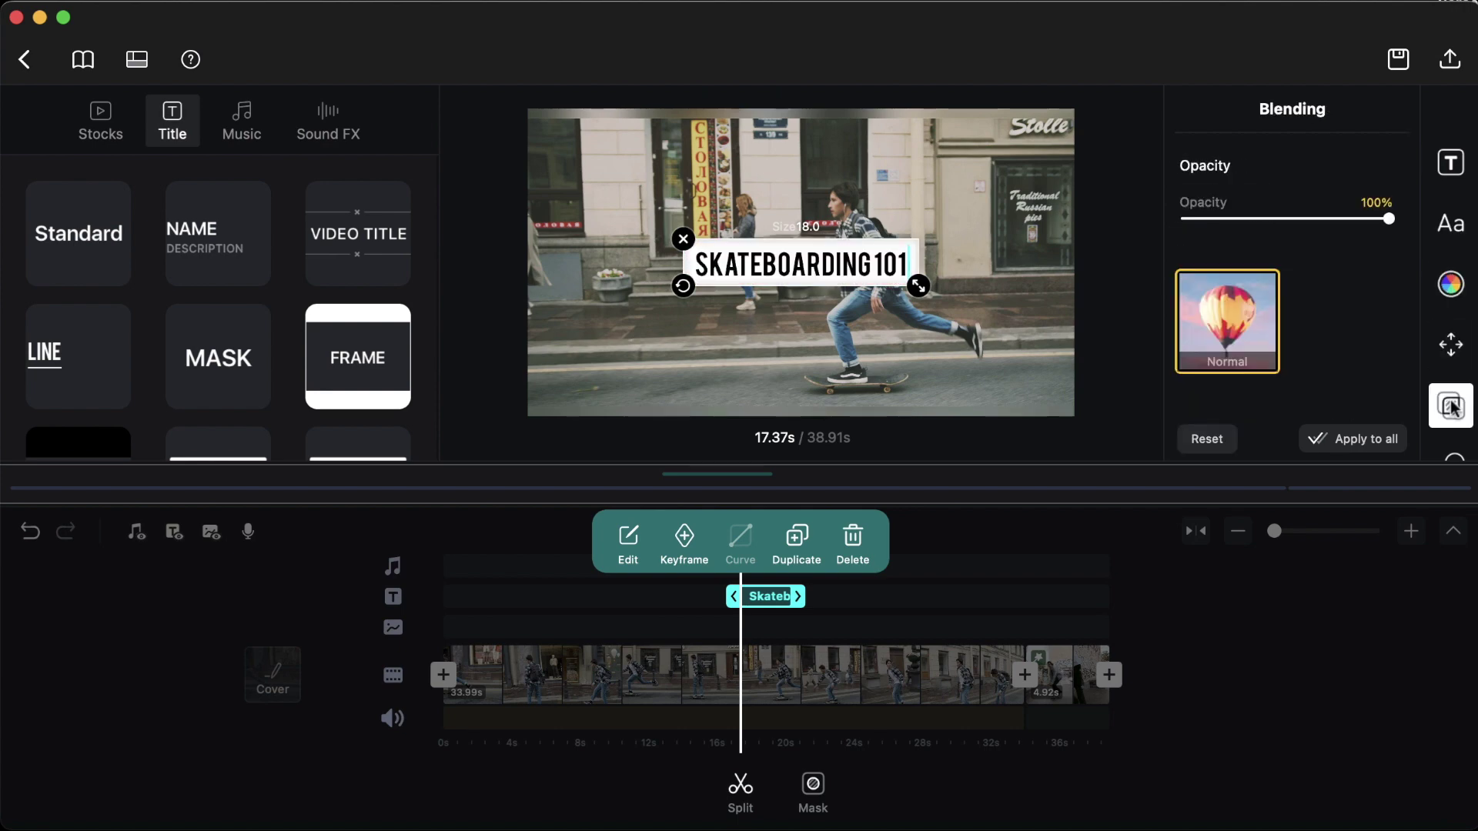
pyautogui.click(1453, 450)
# Open the custom fonts page and browse Google Fonts for a title font.
pyautogui.click(1450, 126)
pyautogui.scroll(3, 1409, 318)
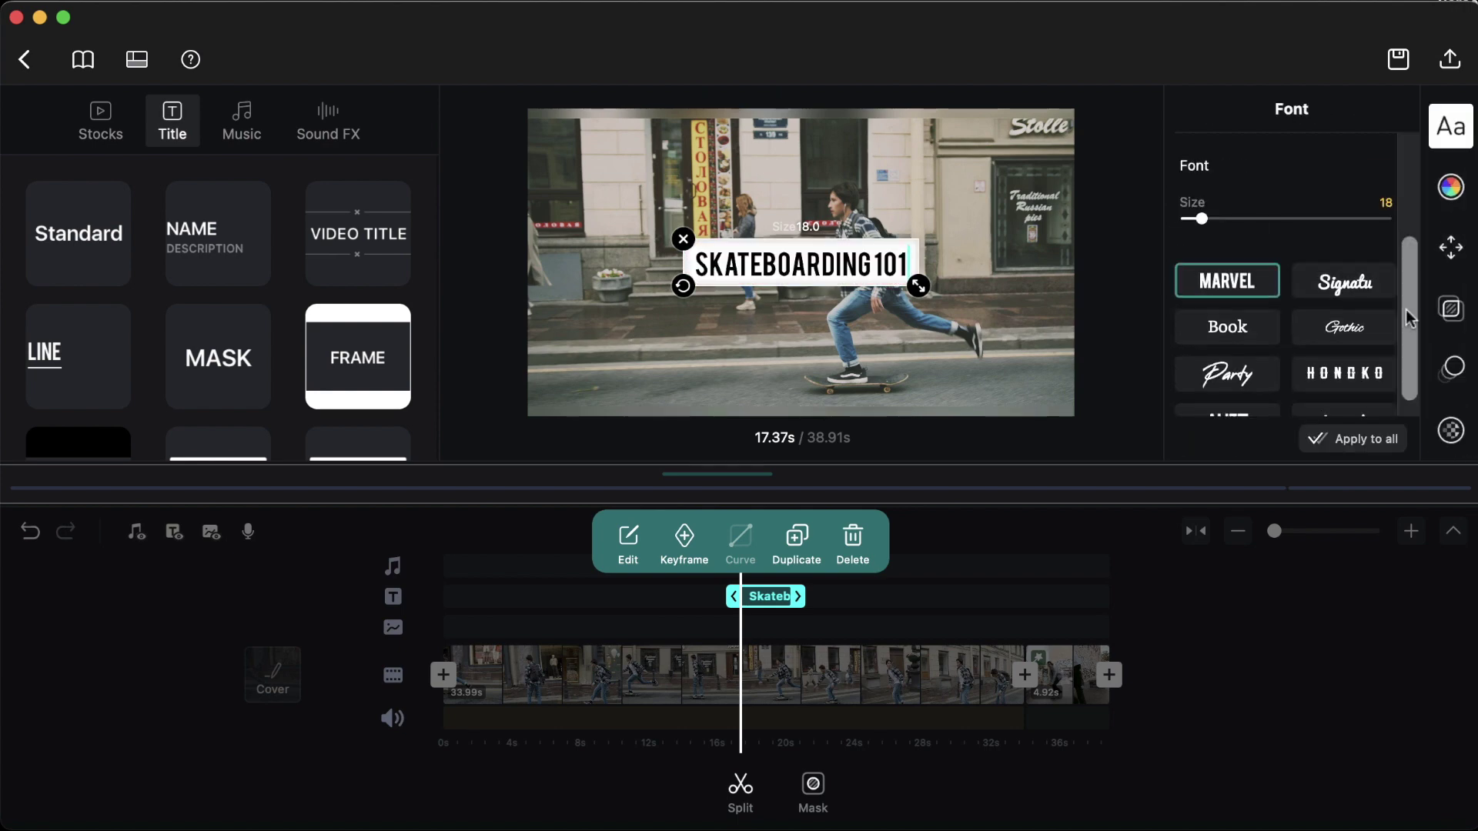
pyautogui.click(1227, 314)
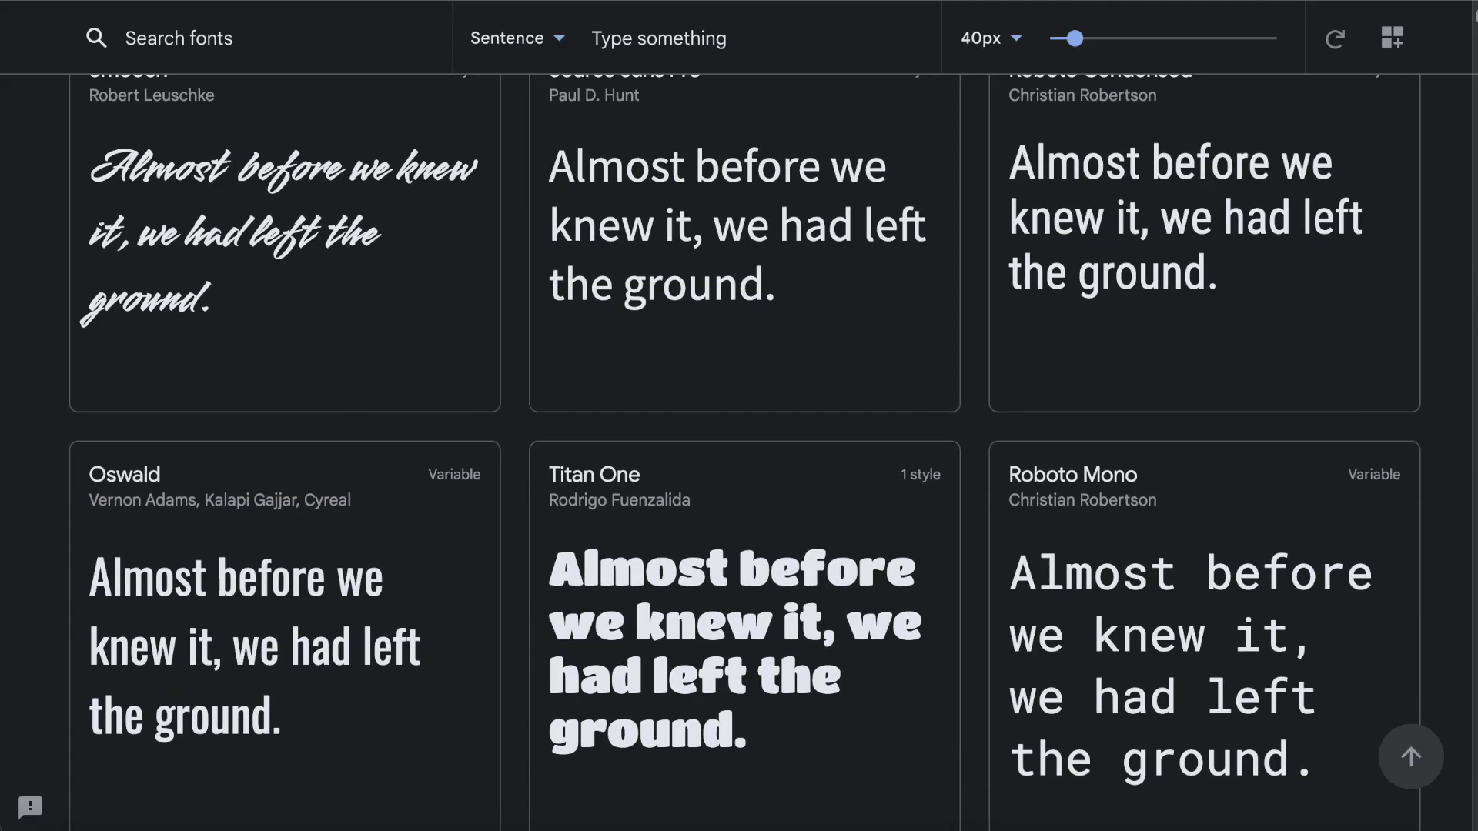
pyautogui.scroll(-3, 745, 431)
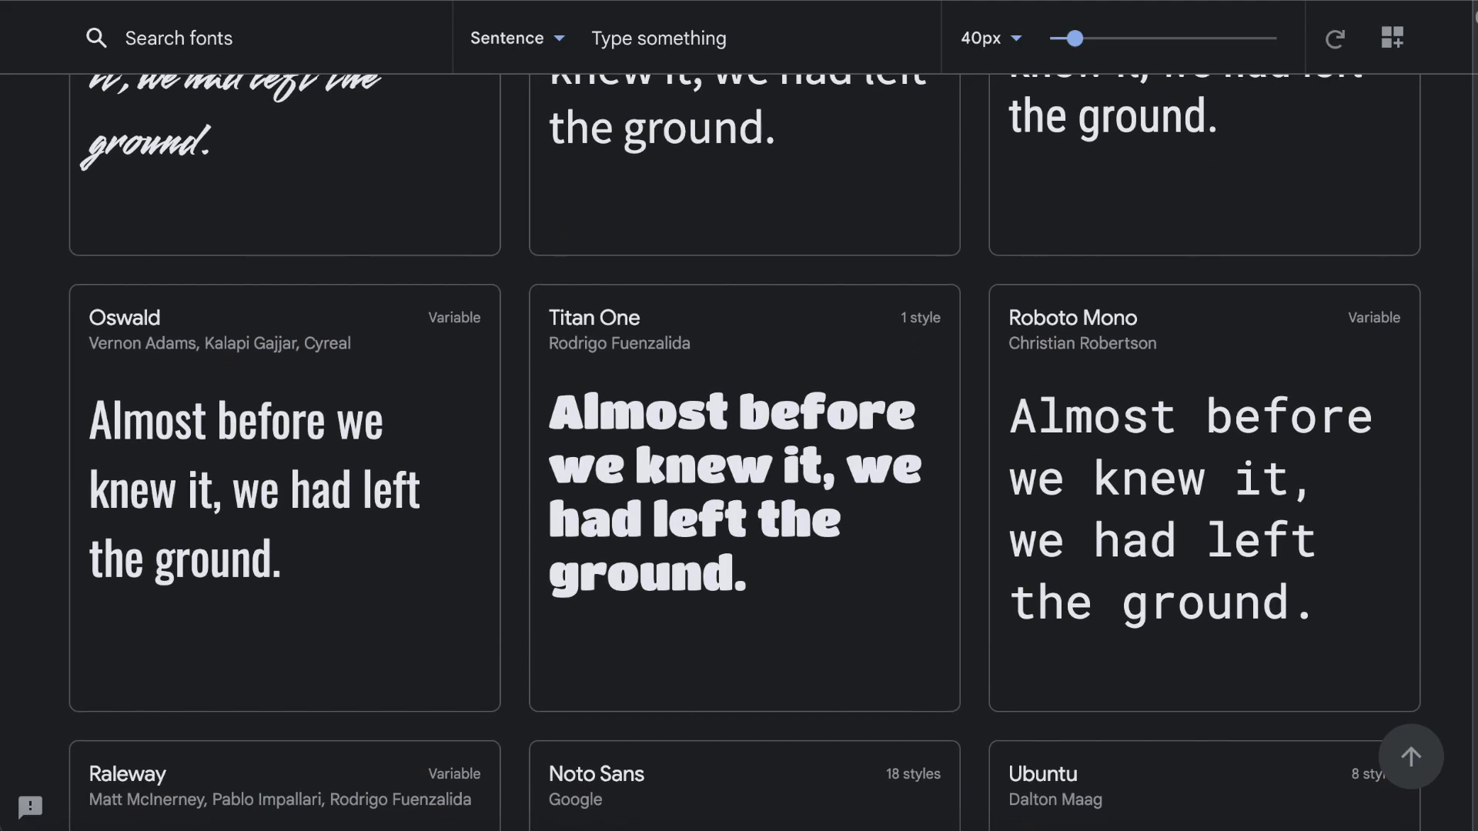
pyautogui.scroll(-3, 745, 431)
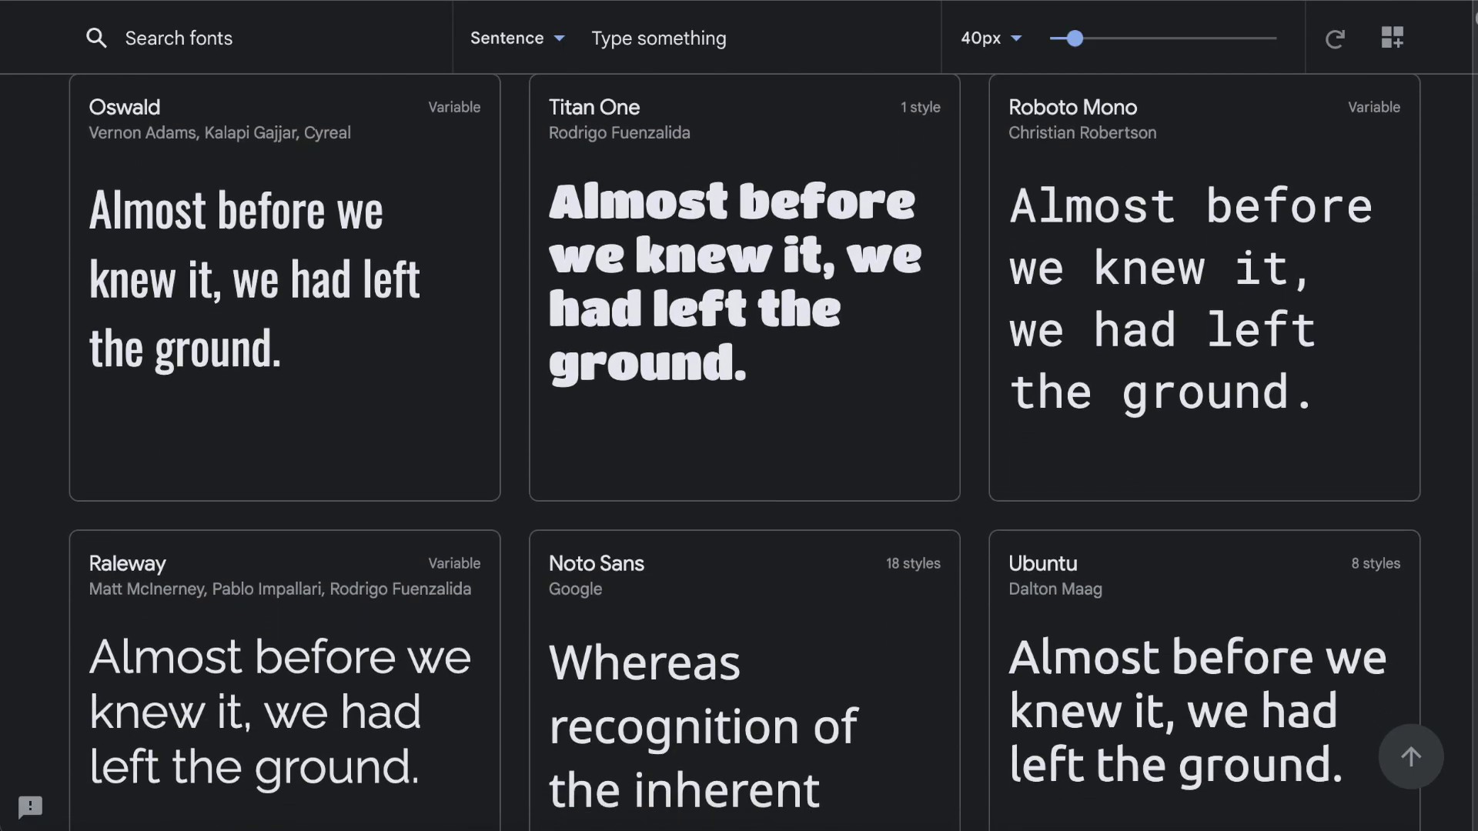
pyautogui.scroll(-2, 745, 431)
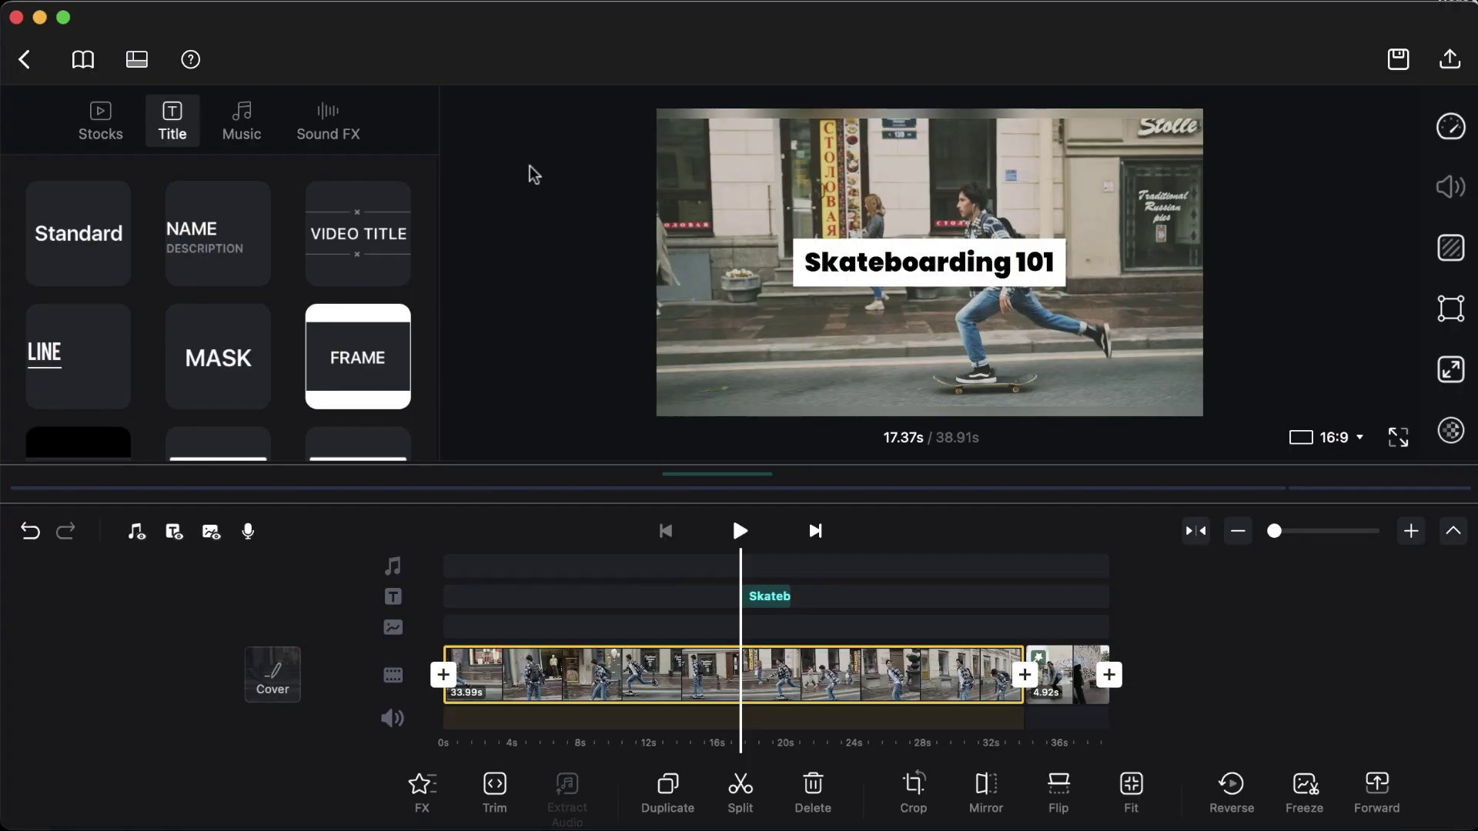
# Add a Fast Swish sound effect and raise its volume to 120%.
pyautogui.click(244, 121)
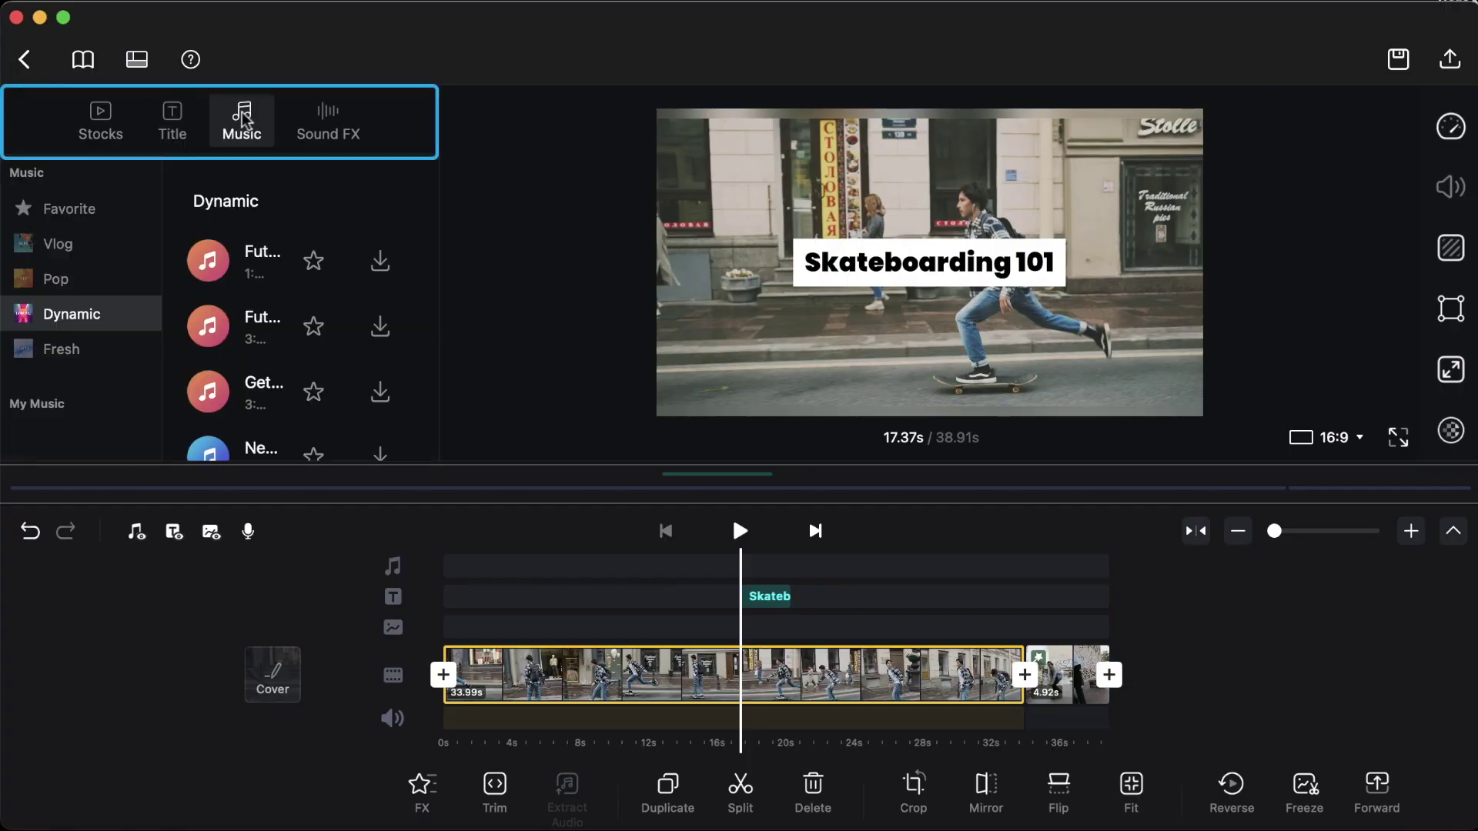
pyautogui.click(329, 121)
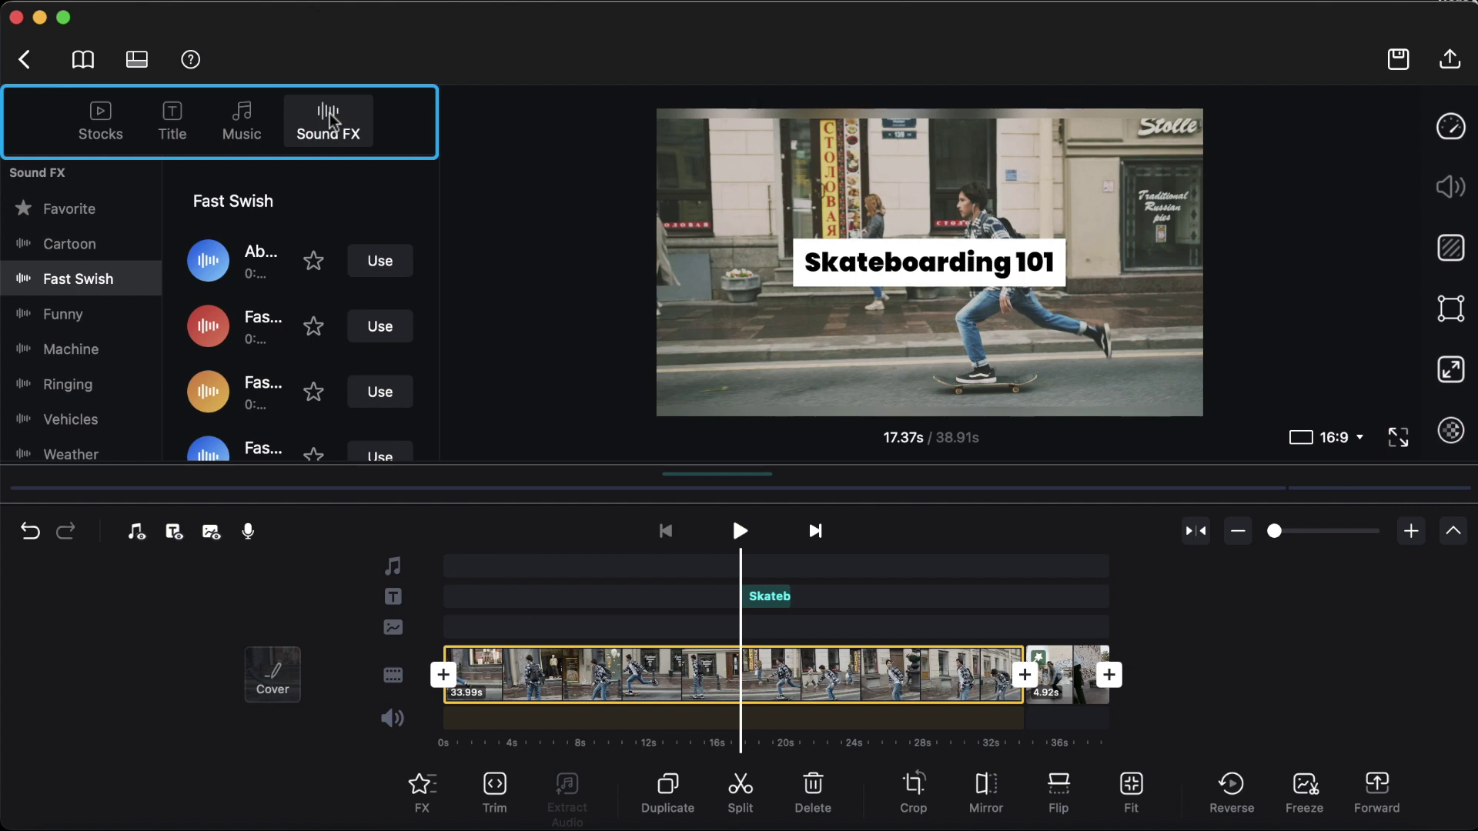
pyautogui.click(386, 327)
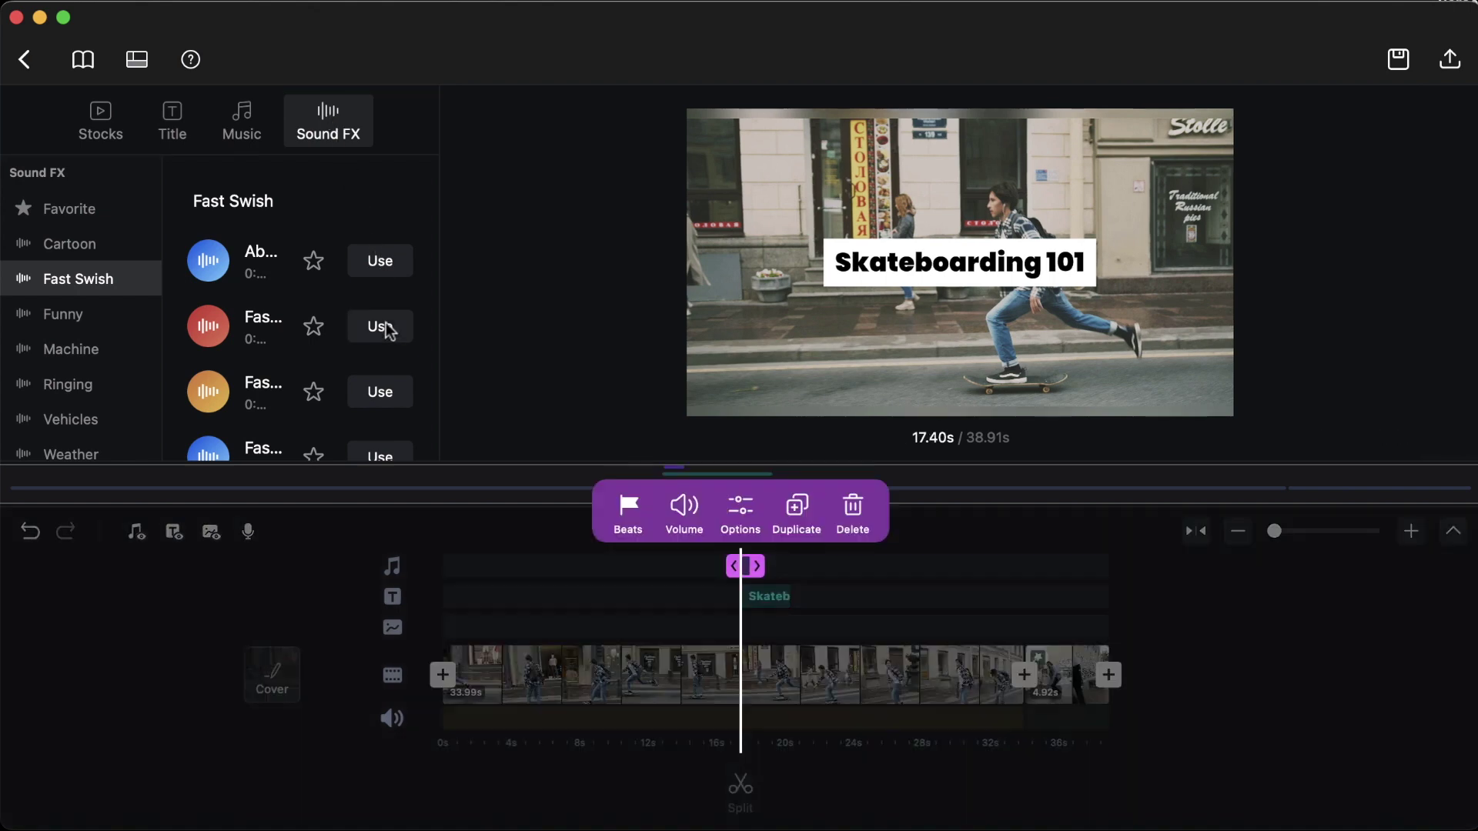
pyautogui.click(675, 512)
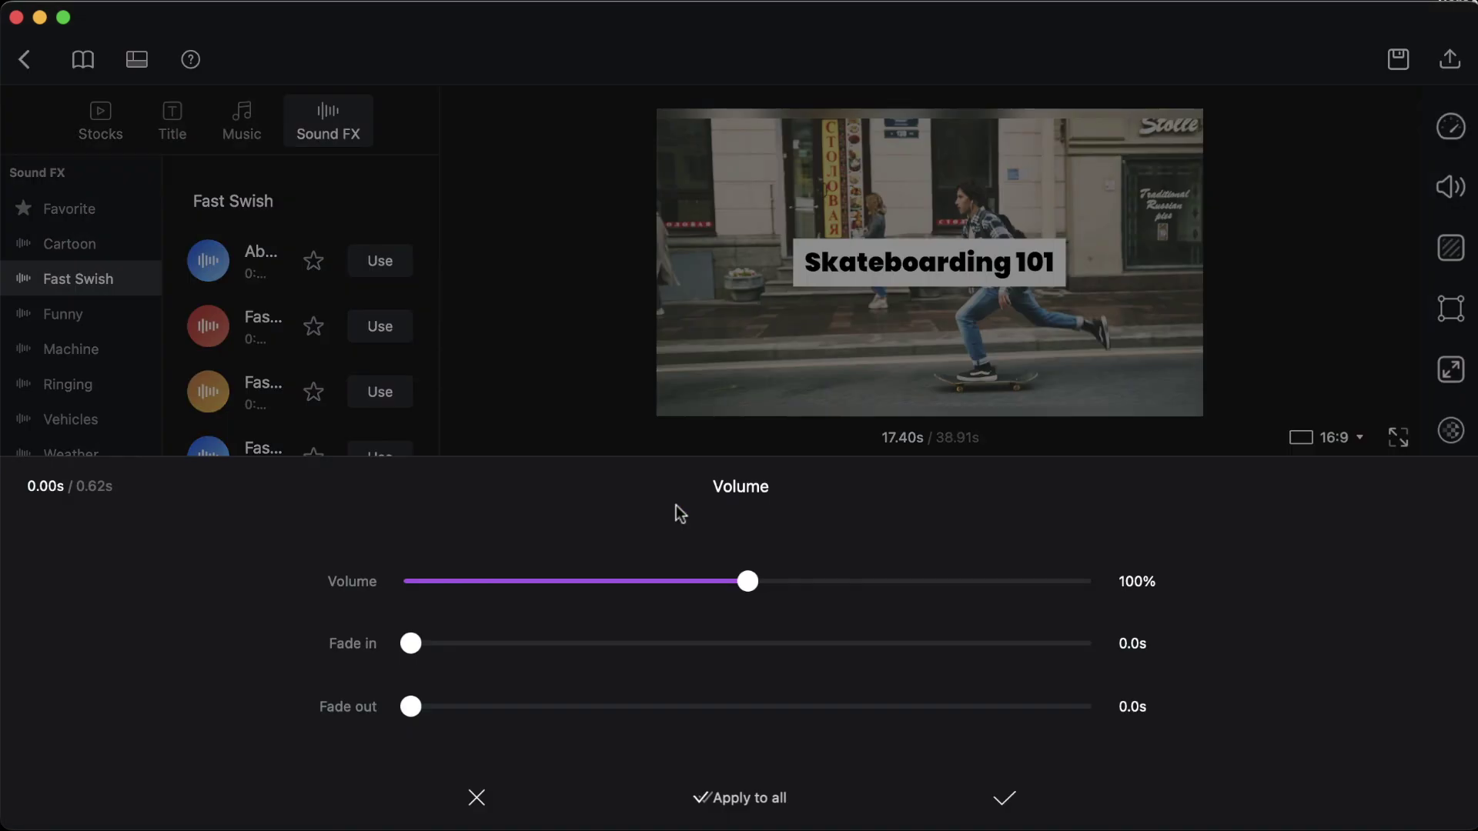
pyautogui.moveTo(749, 581); pyautogui.dragTo(816, 583)
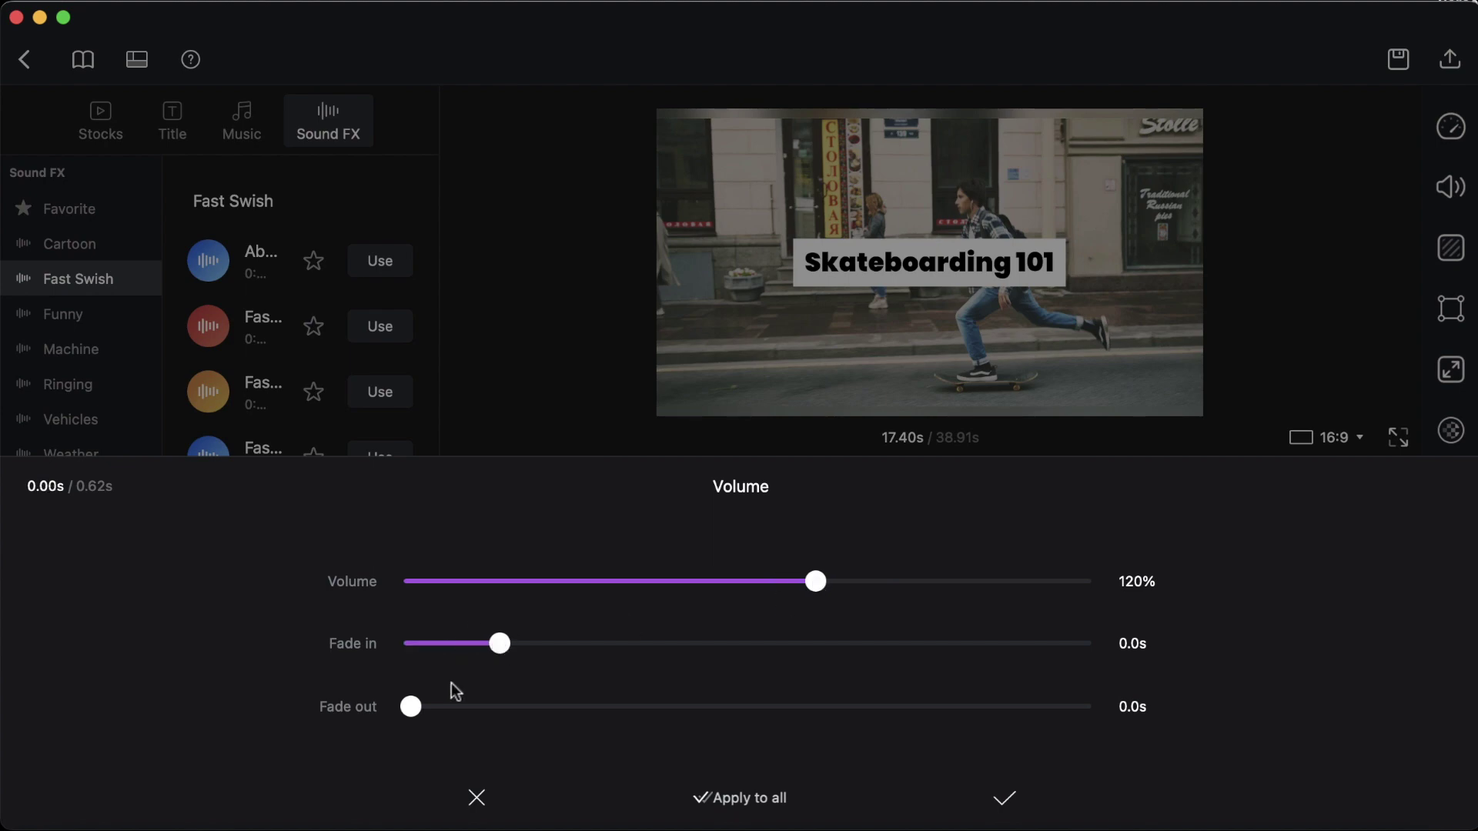
pyautogui.click(1005, 798)
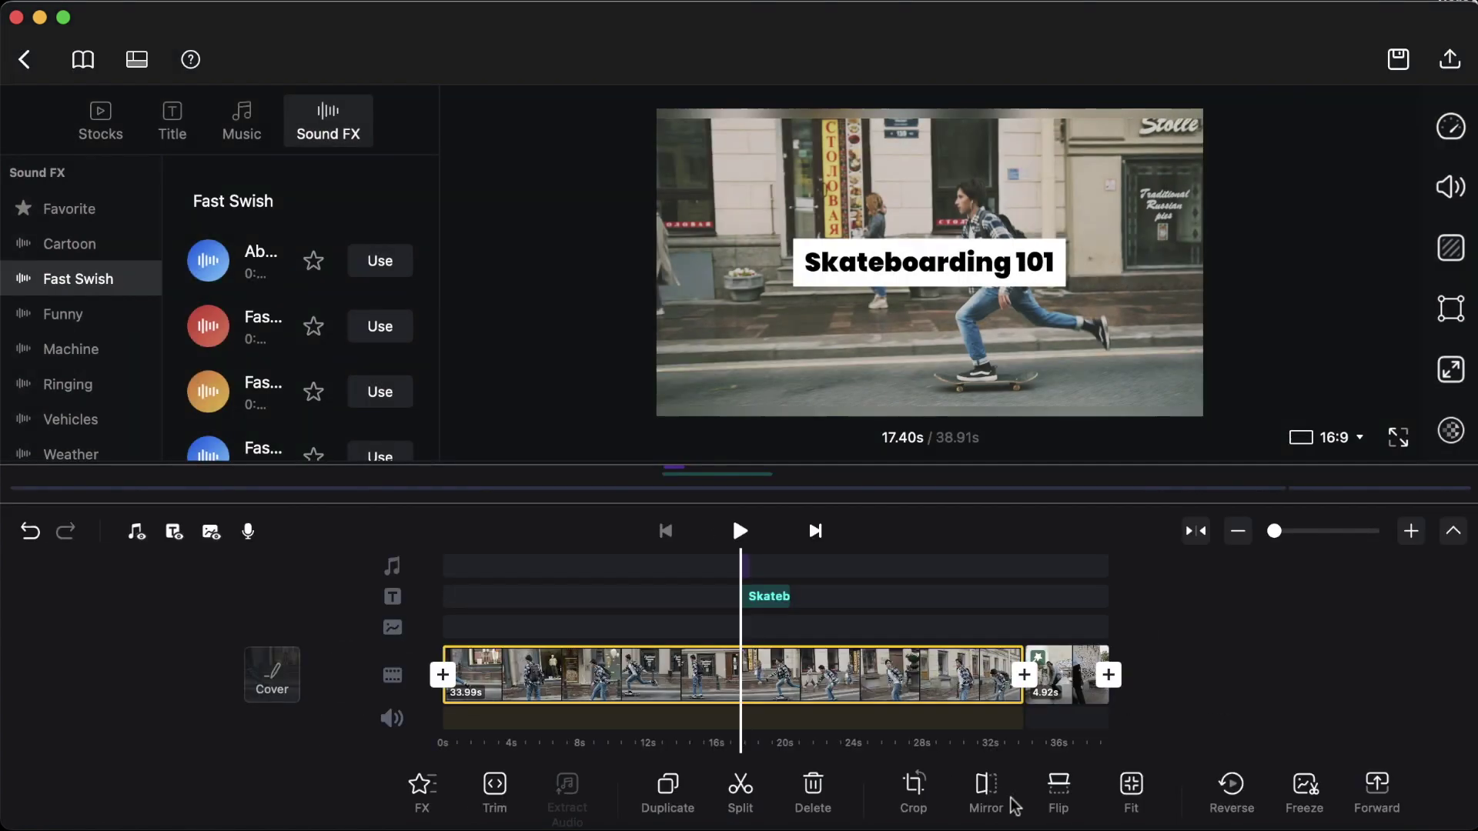
# Mirror the clip, then undo the mirror, volume change, swish and last title edit.
pyautogui.click(1015, 806)
pyautogui.click(30, 531)
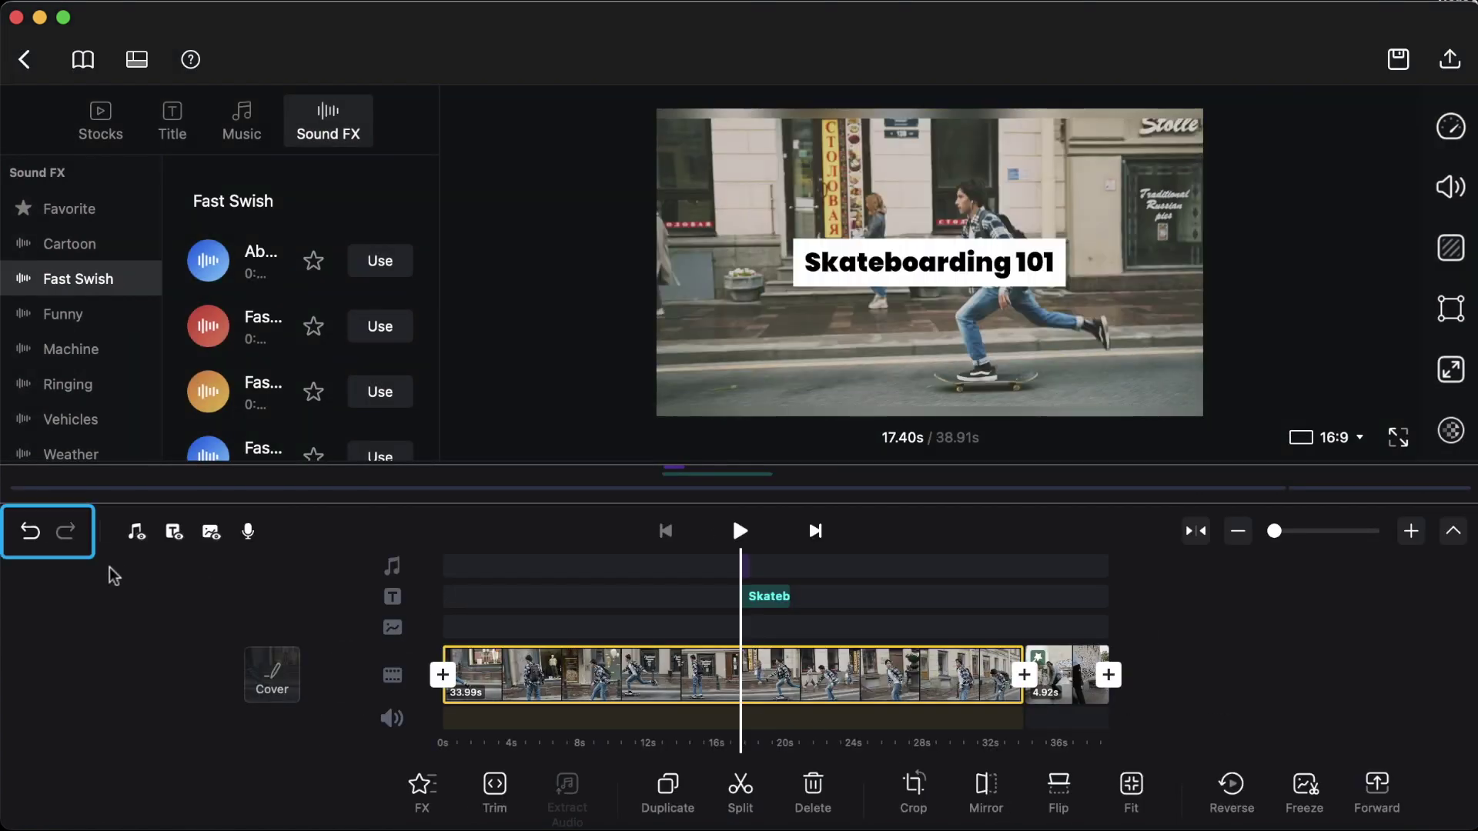
pyautogui.click(33, 537)
pyautogui.click(32, 537)
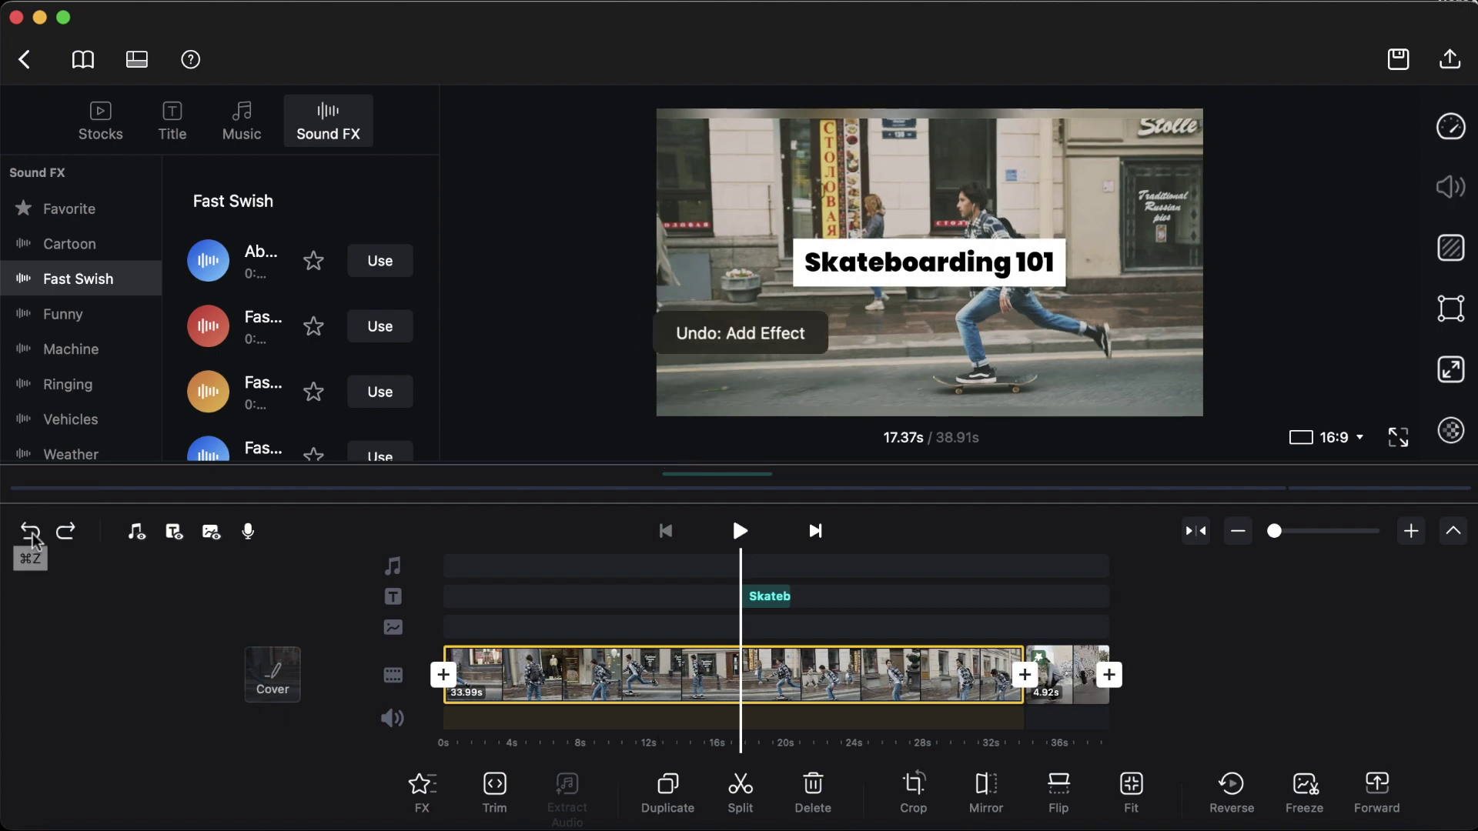
pyautogui.click(32, 538)
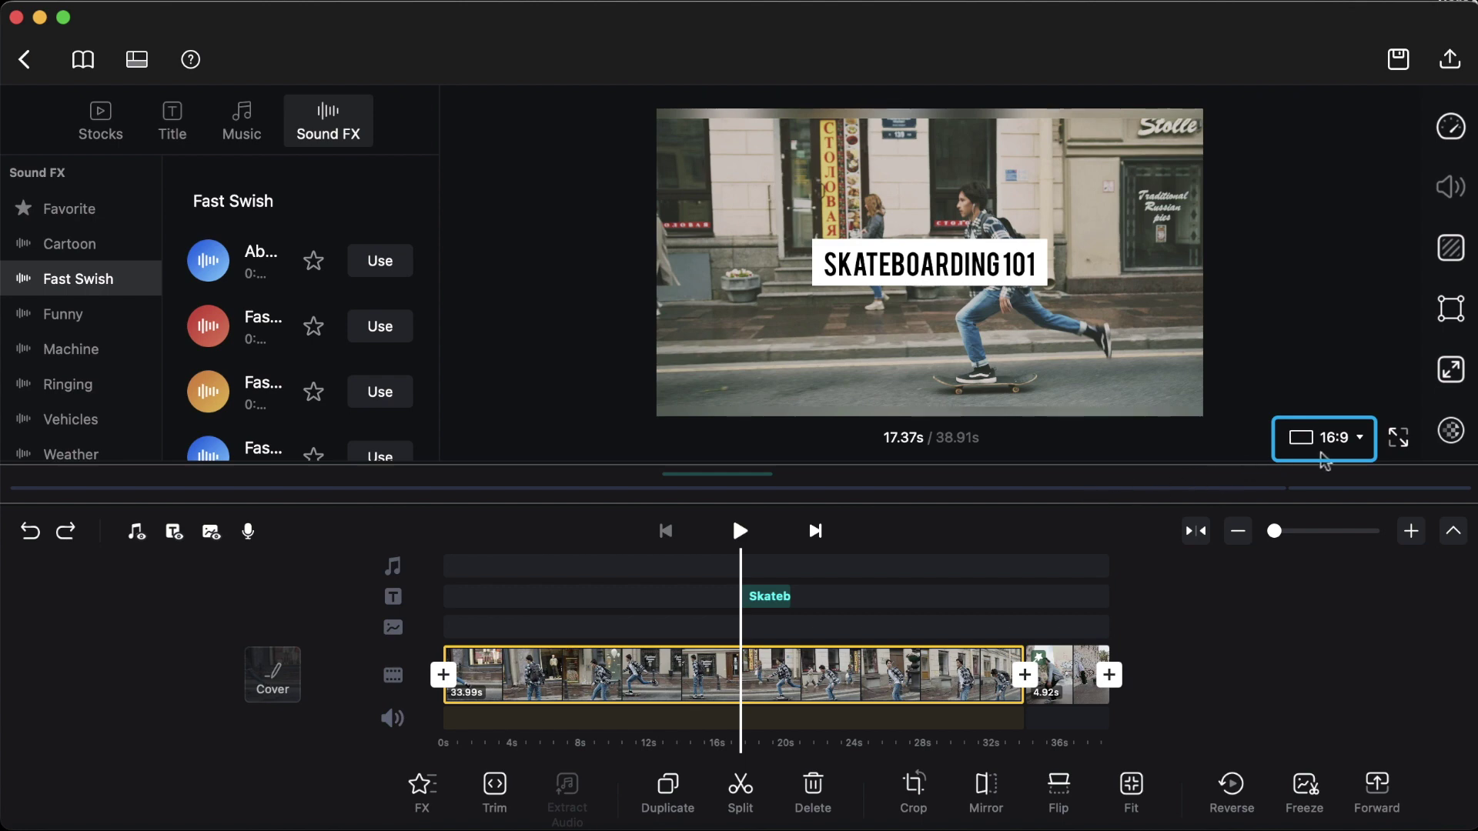
pyautogui.click(1339, 447)
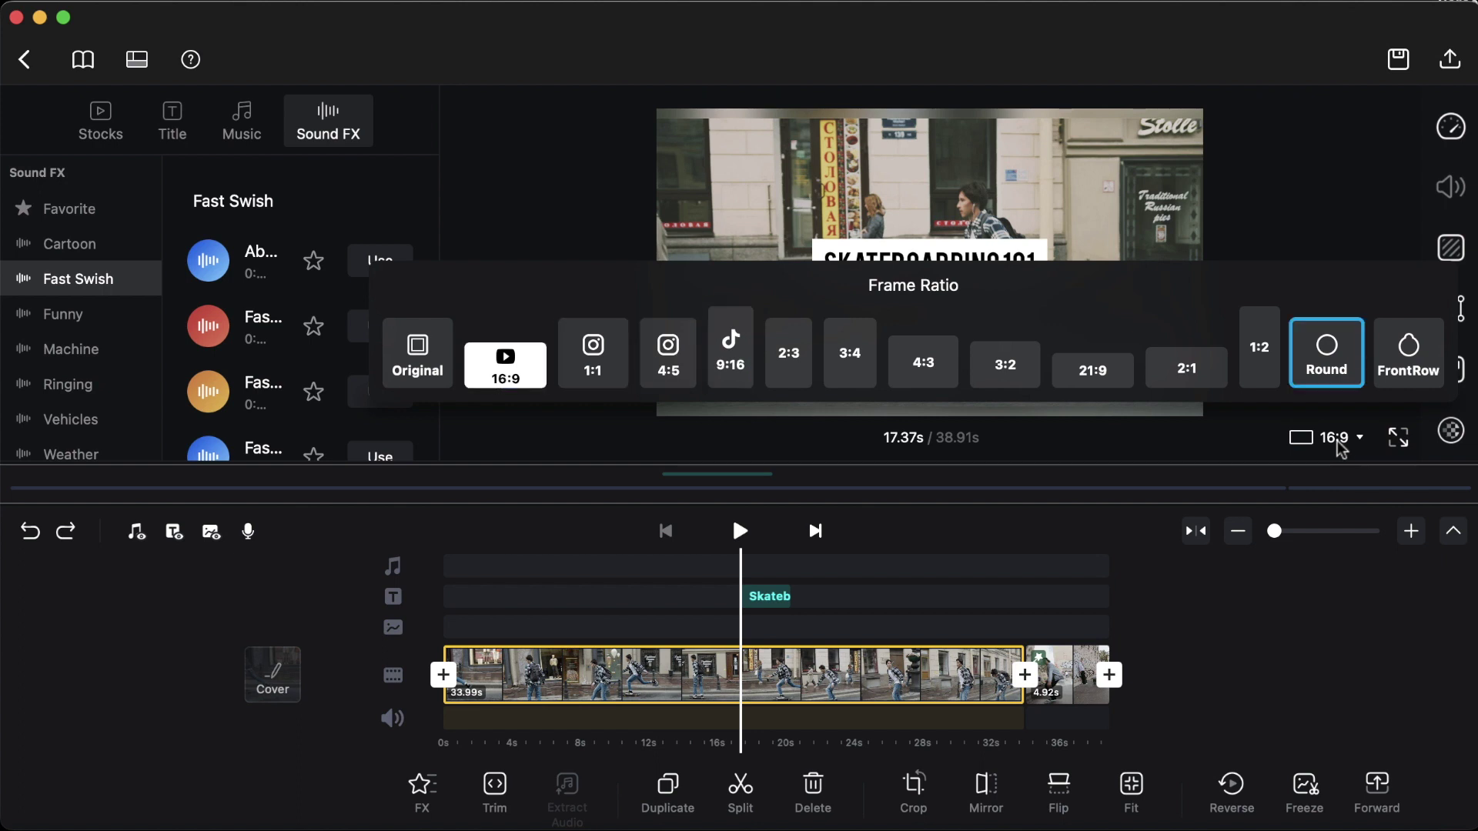
pyautogui.click(1325, 370)
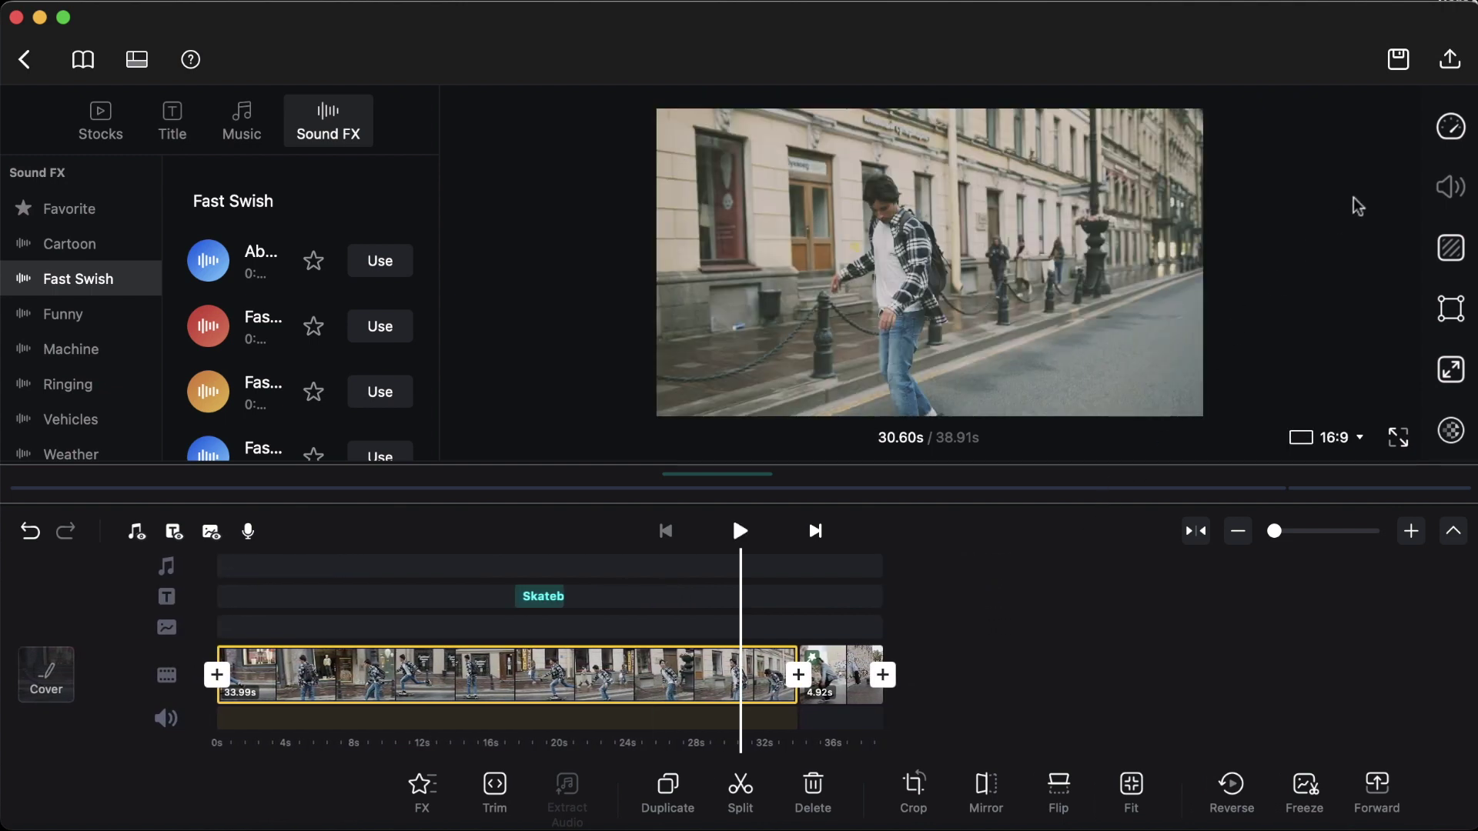
# Open the export settings for the 0:38 video at 4K, 60 fps, 54.6 Mbps.
pyautogui.click(1450, 63)
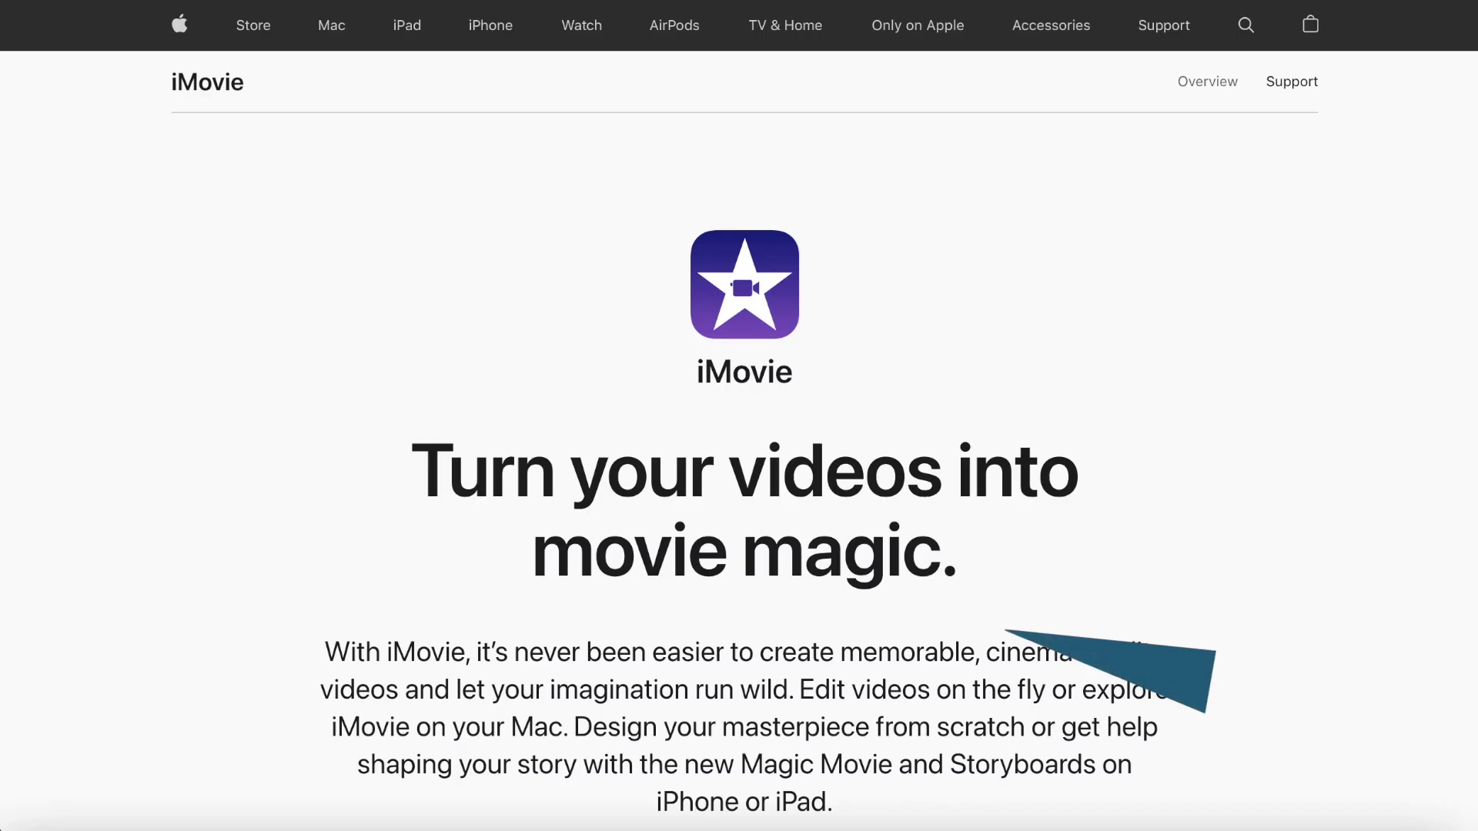
# Scroll through the iMovie website page.
pyautogui.scroll(-8, 739, 415)
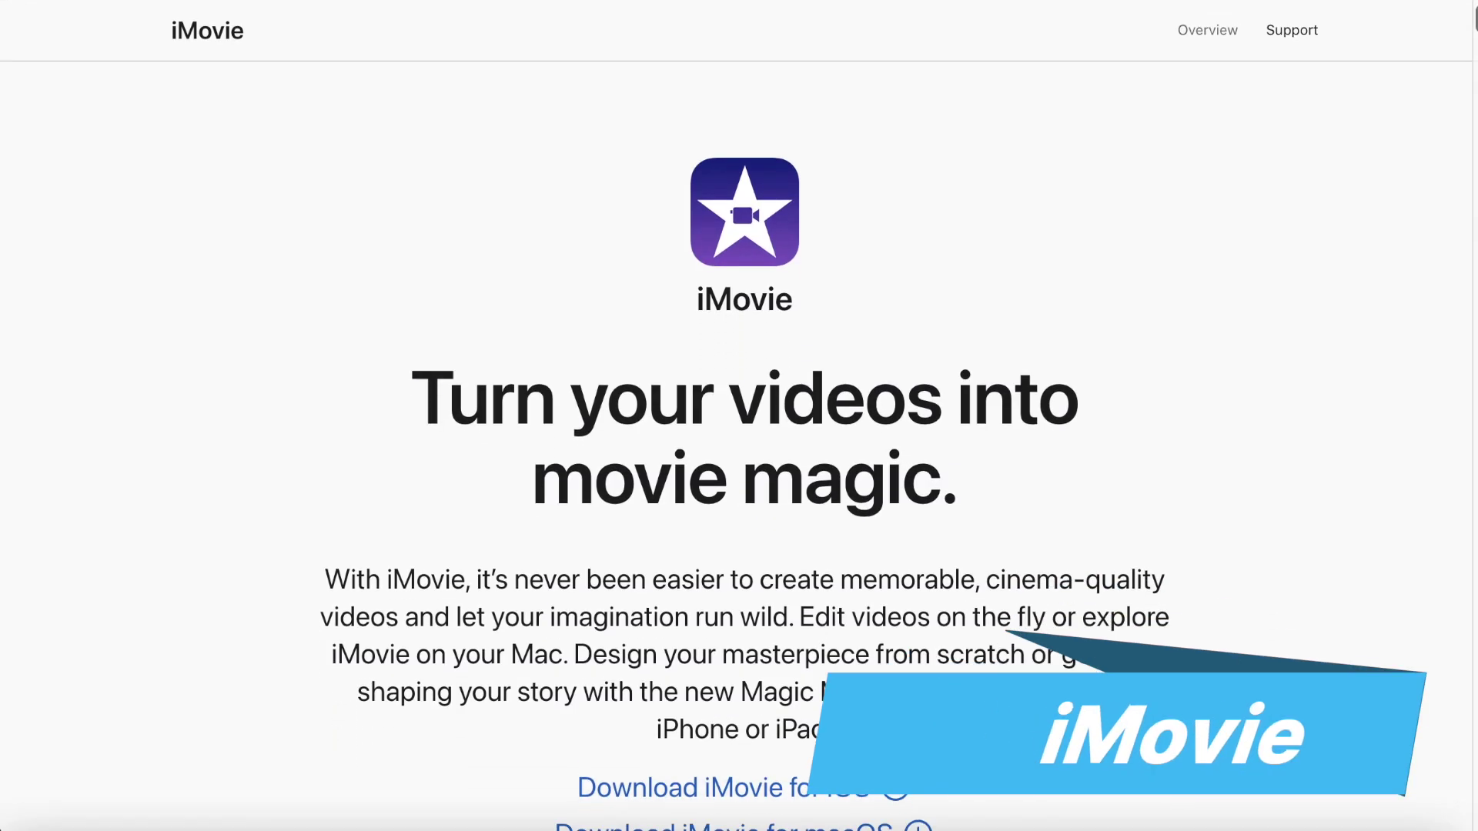
pyautogui.scroll(-10, 739, 416)
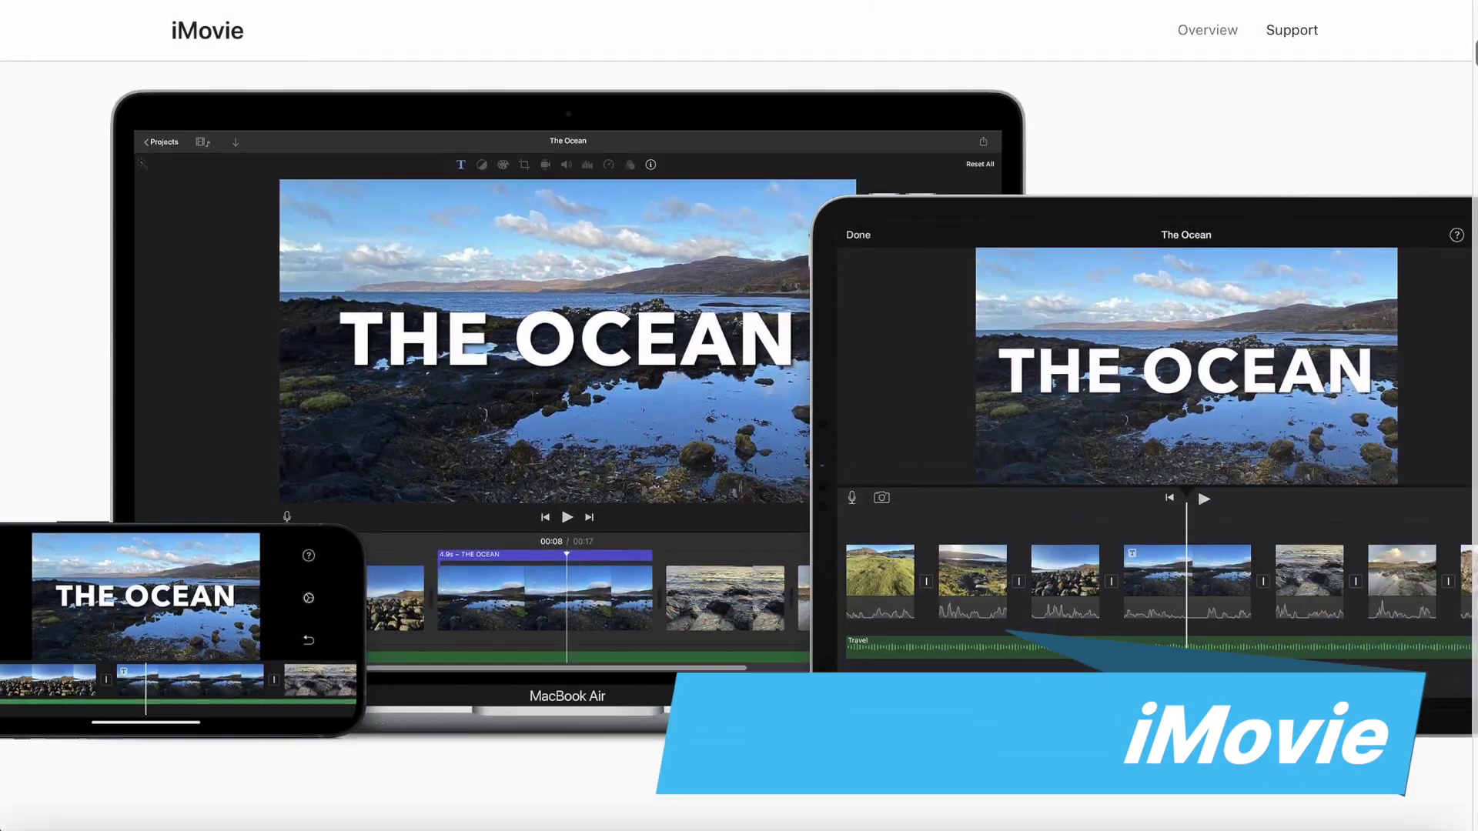
pyautogui.scroll(-8, 739, 416)
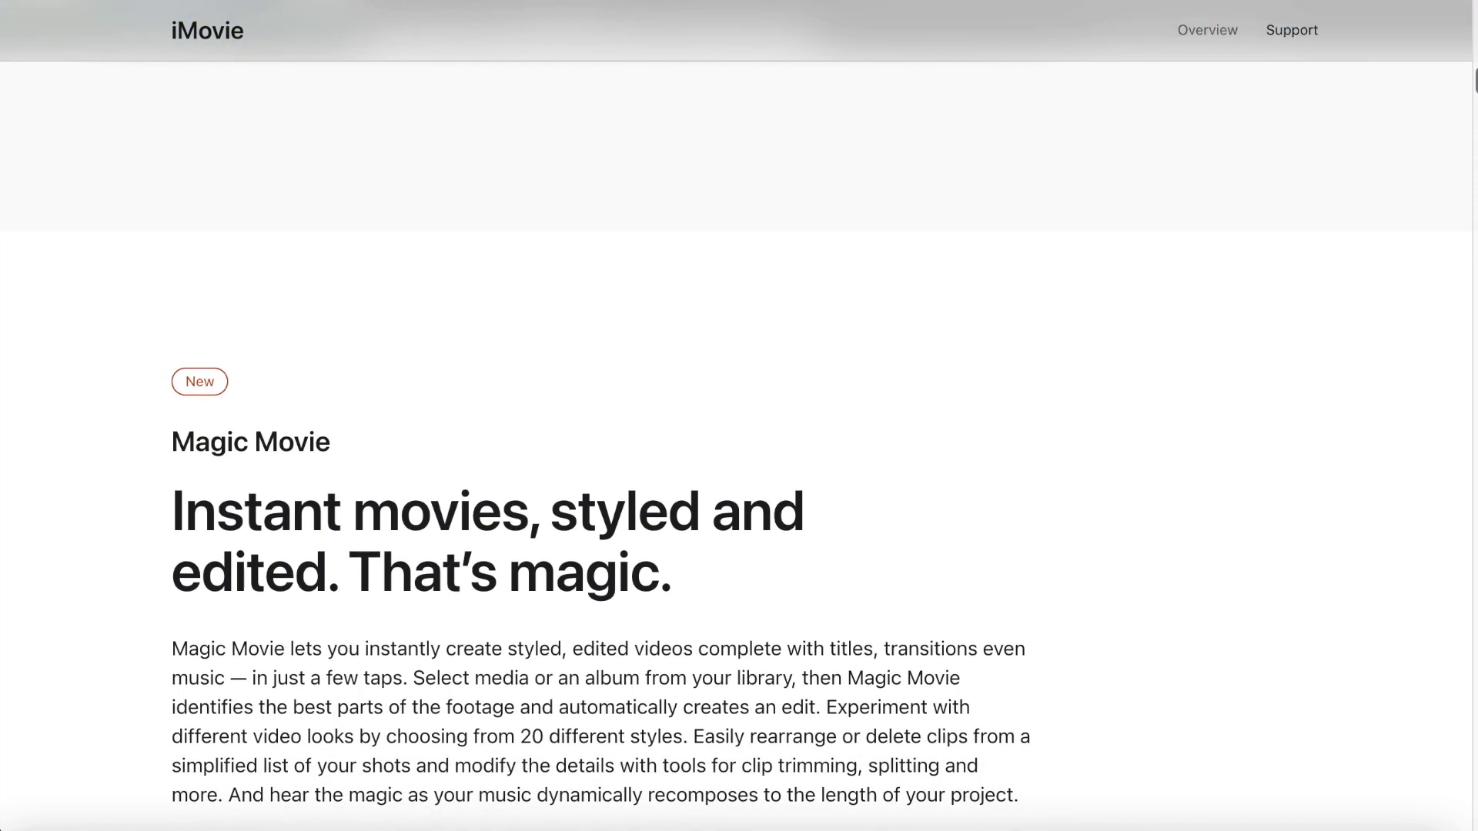
pyautogui.scroll(-8, 739, 415)
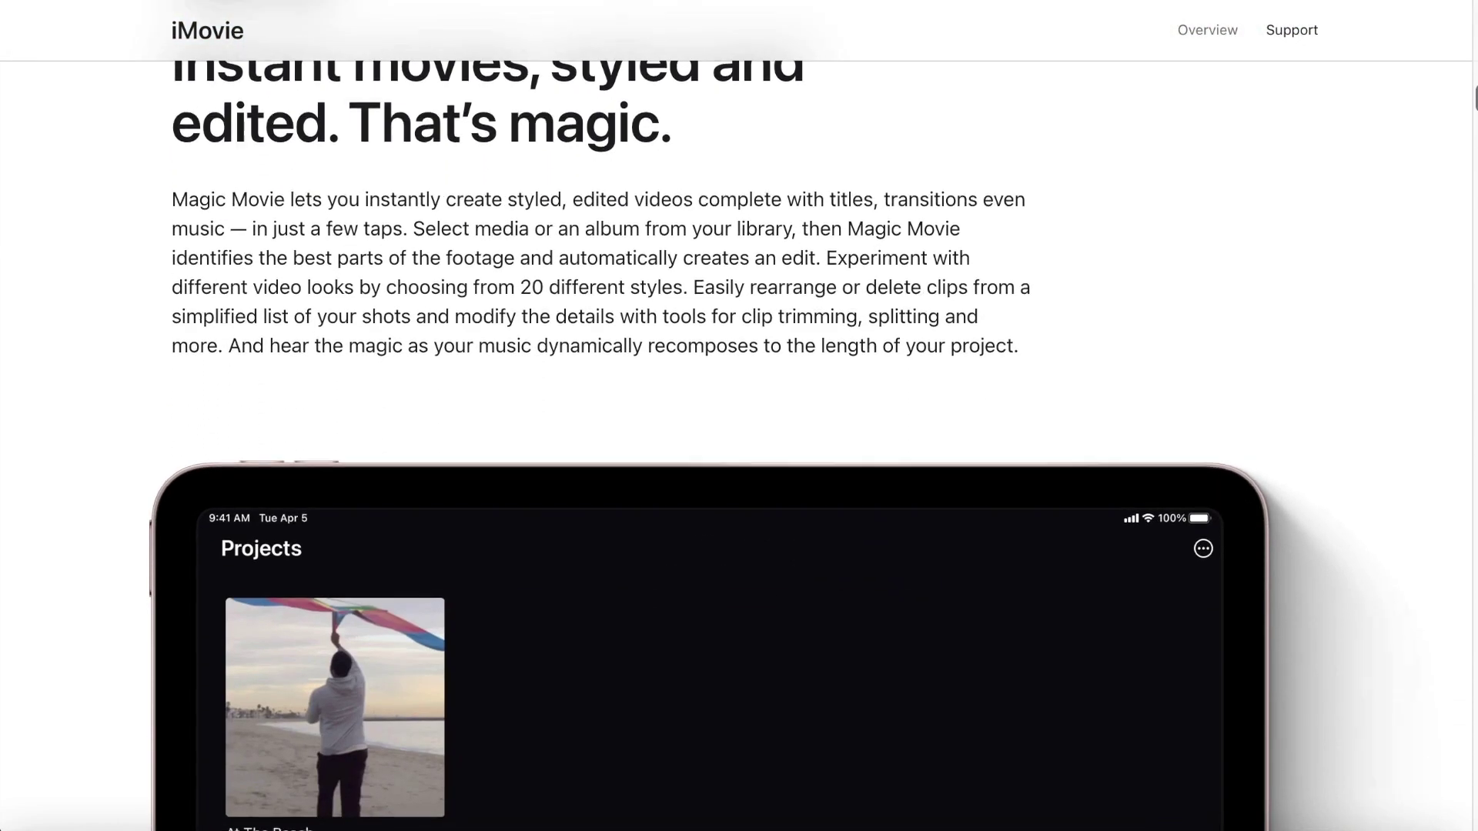
pyautogui.scroll(-8, 739, 416)
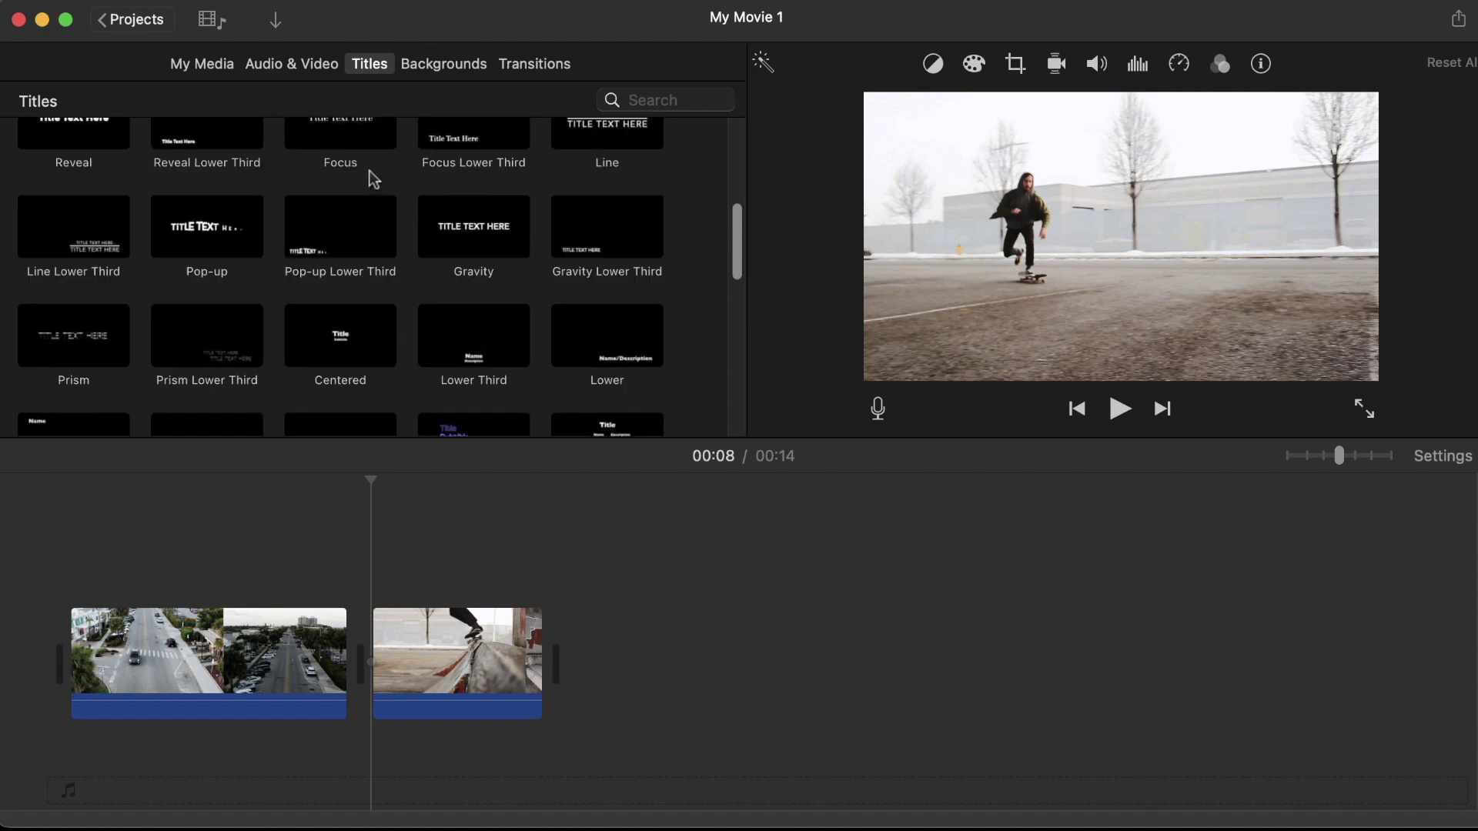
pyautogui.scroll(3, 373, 179)
# Add a Reveal title reading '#JuneSkate' in Avenir Next Heavy with a new text colour.
pyautogui.moveTo(73, 241); pyautogui.dragTo(368, 574)
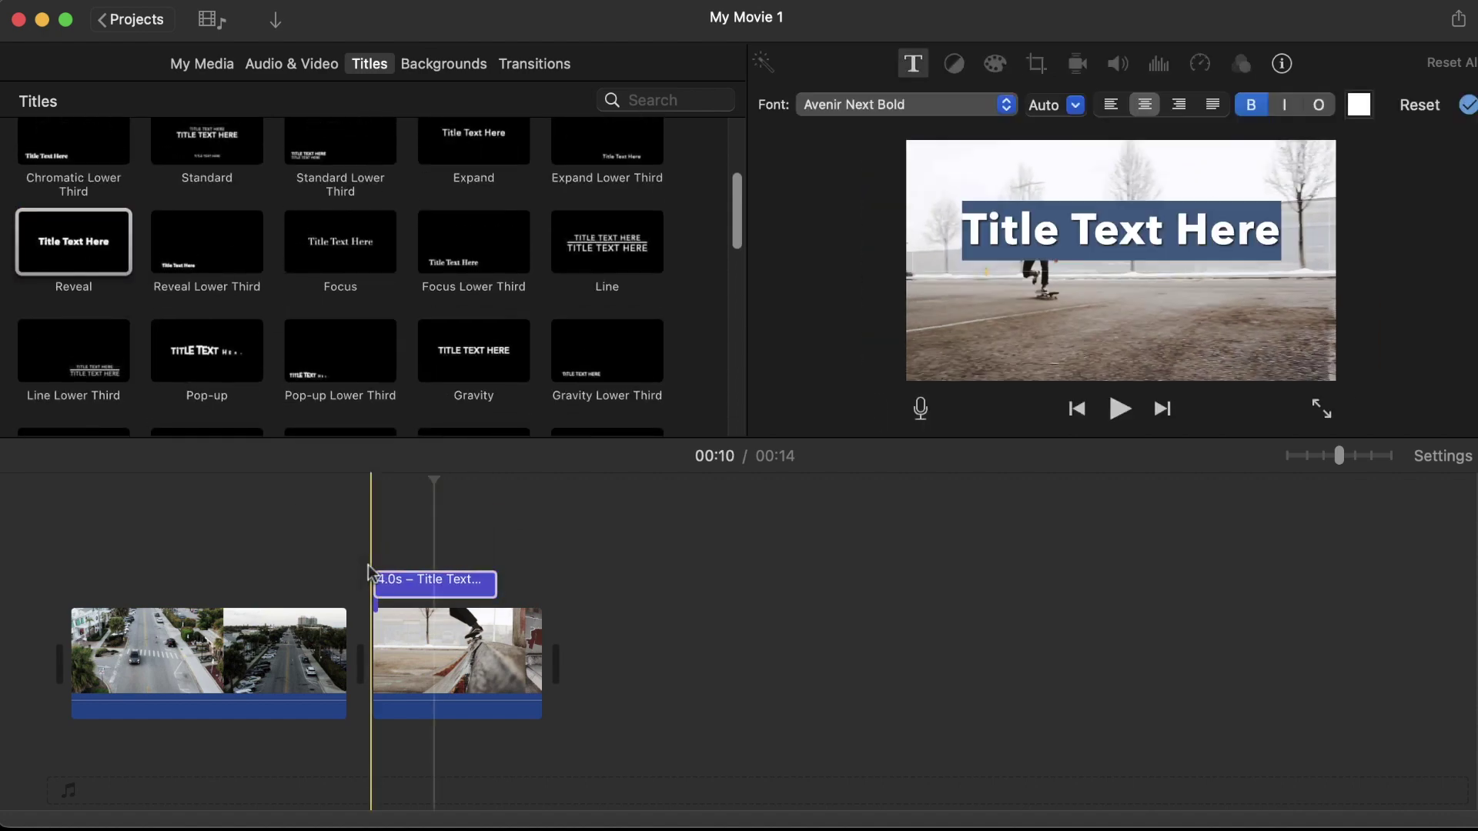
pyautogui.write('#JuneSkate')
pyautogui.click(906, 104)
pyautogui.click(891, 135)
pyautogui.click(1359, 104)
pyautogui.click(710, 561)
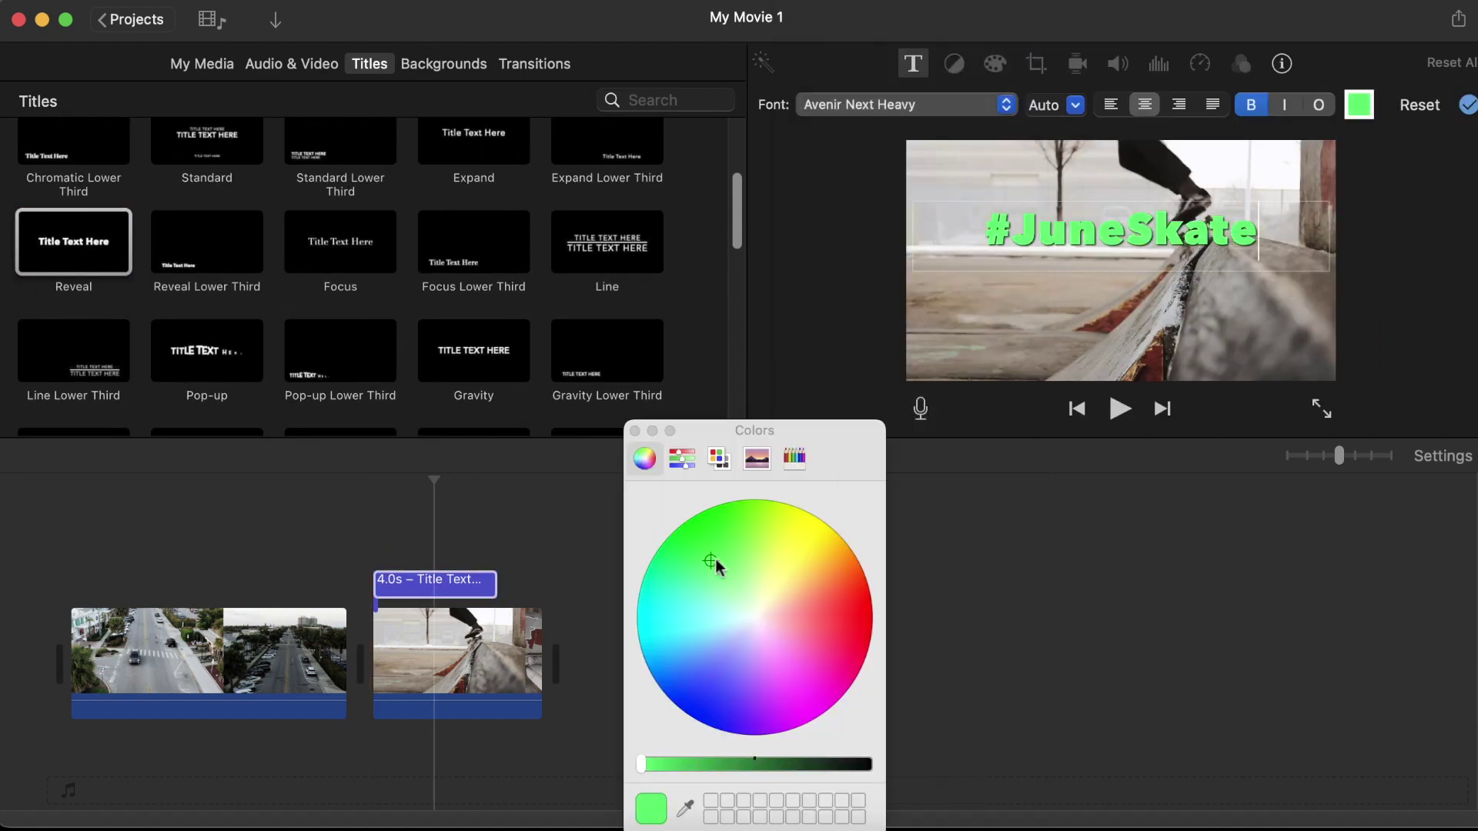
pyautogui.click(379, 581)
# Preview the title, then put the aerial street clip onto the empty My Movie 1 timeline.
pyautogui.press('space')
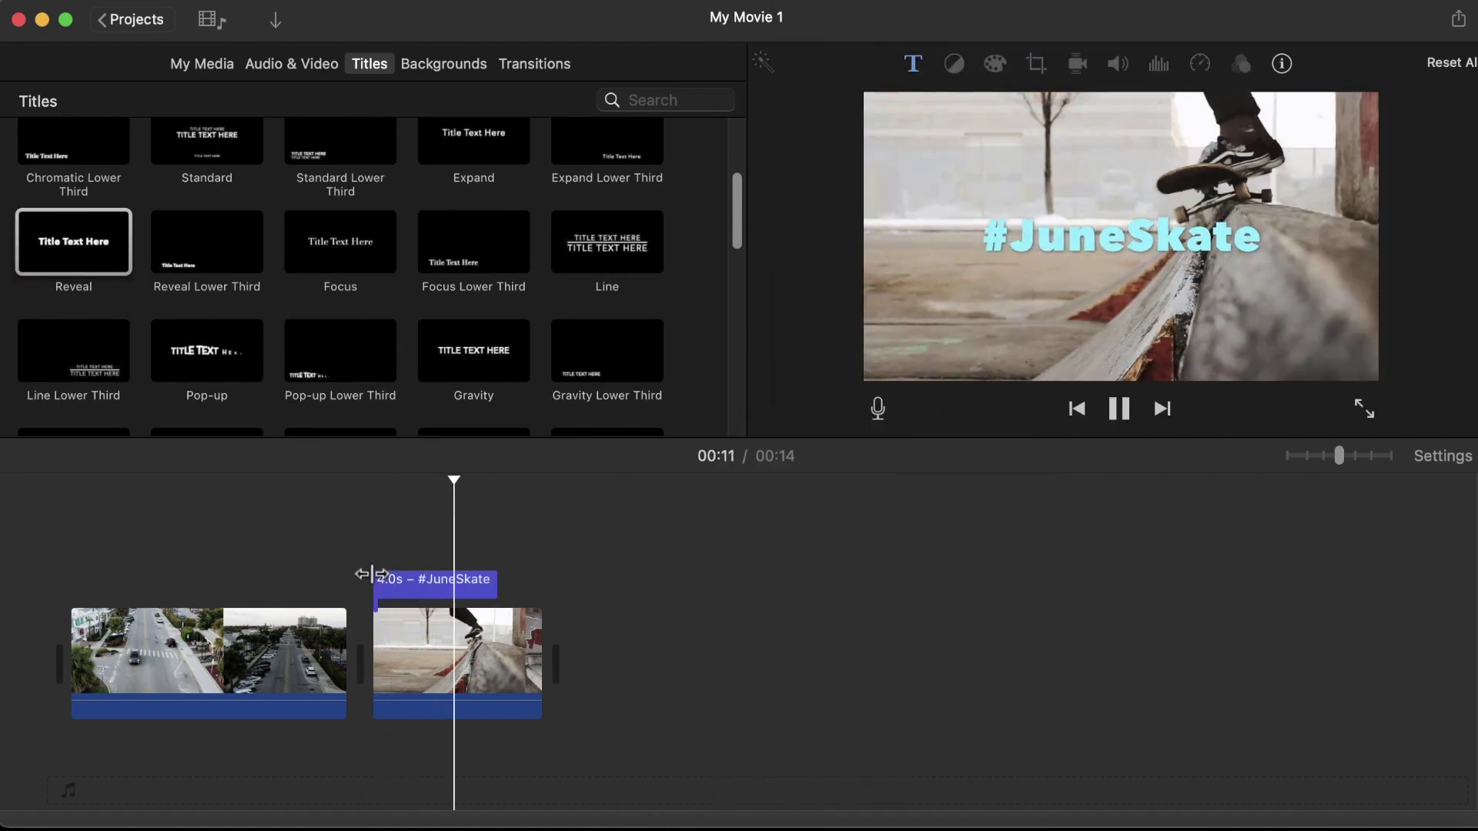
pyautogui.press('space')
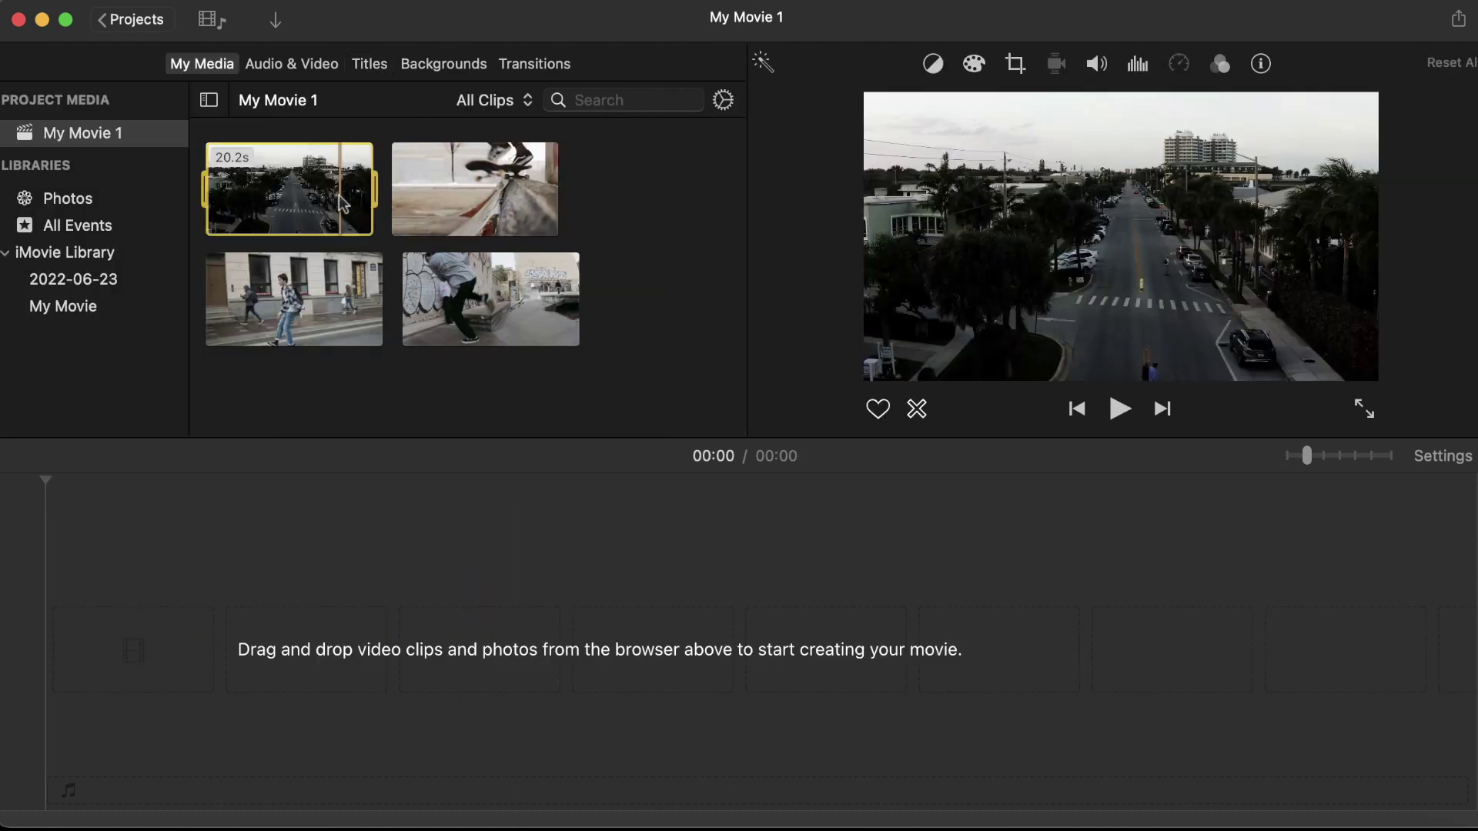
pyautogui.moveTo(289, 189); pyautogui.dragTo(300, 646)
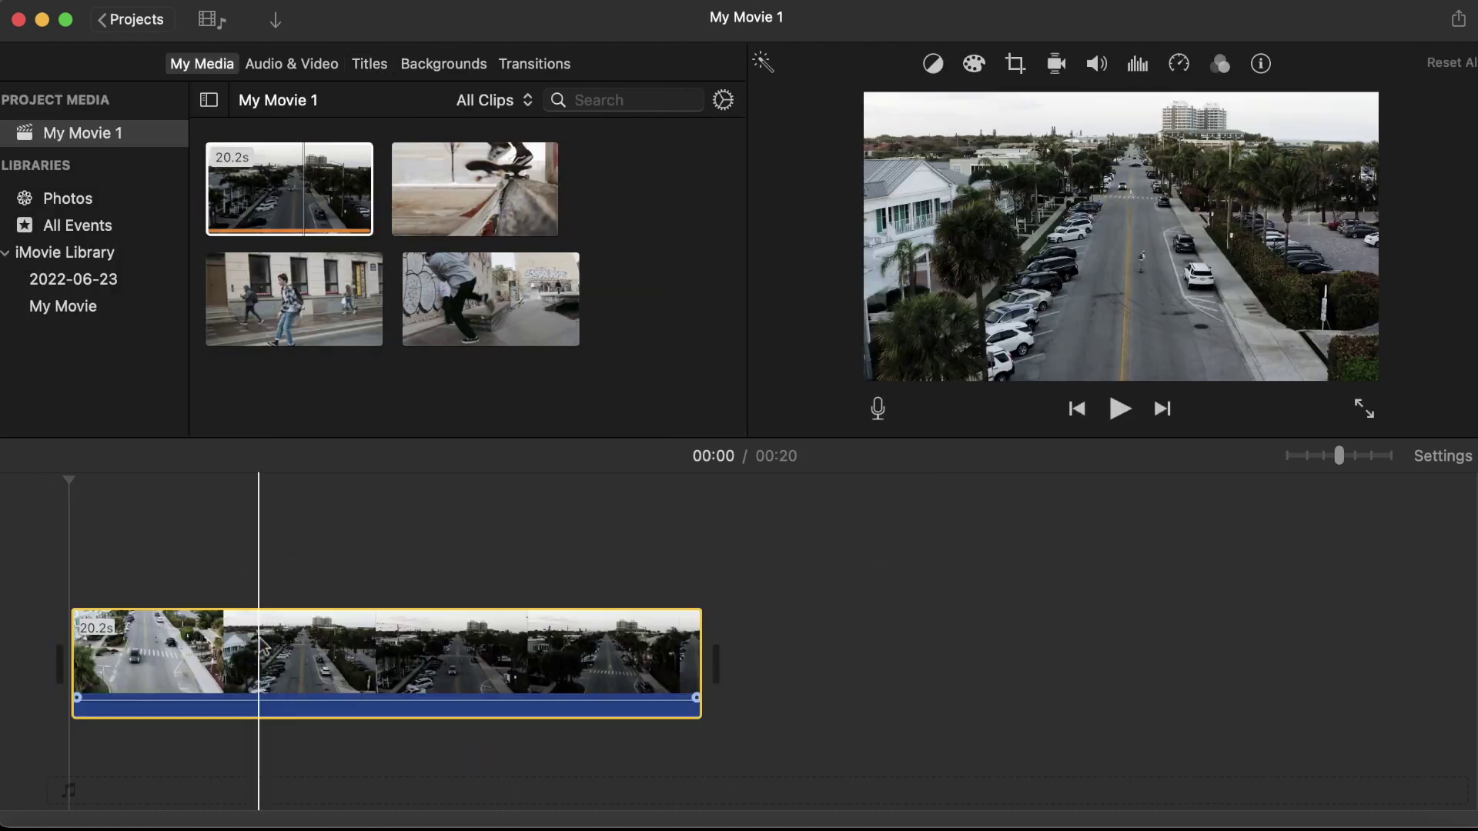
# Add the skate clip after the aerial clip and trim both ends of the first clip.
pyautogui.moveTo(457, 225); pyautogui.dragTo(724, 670)
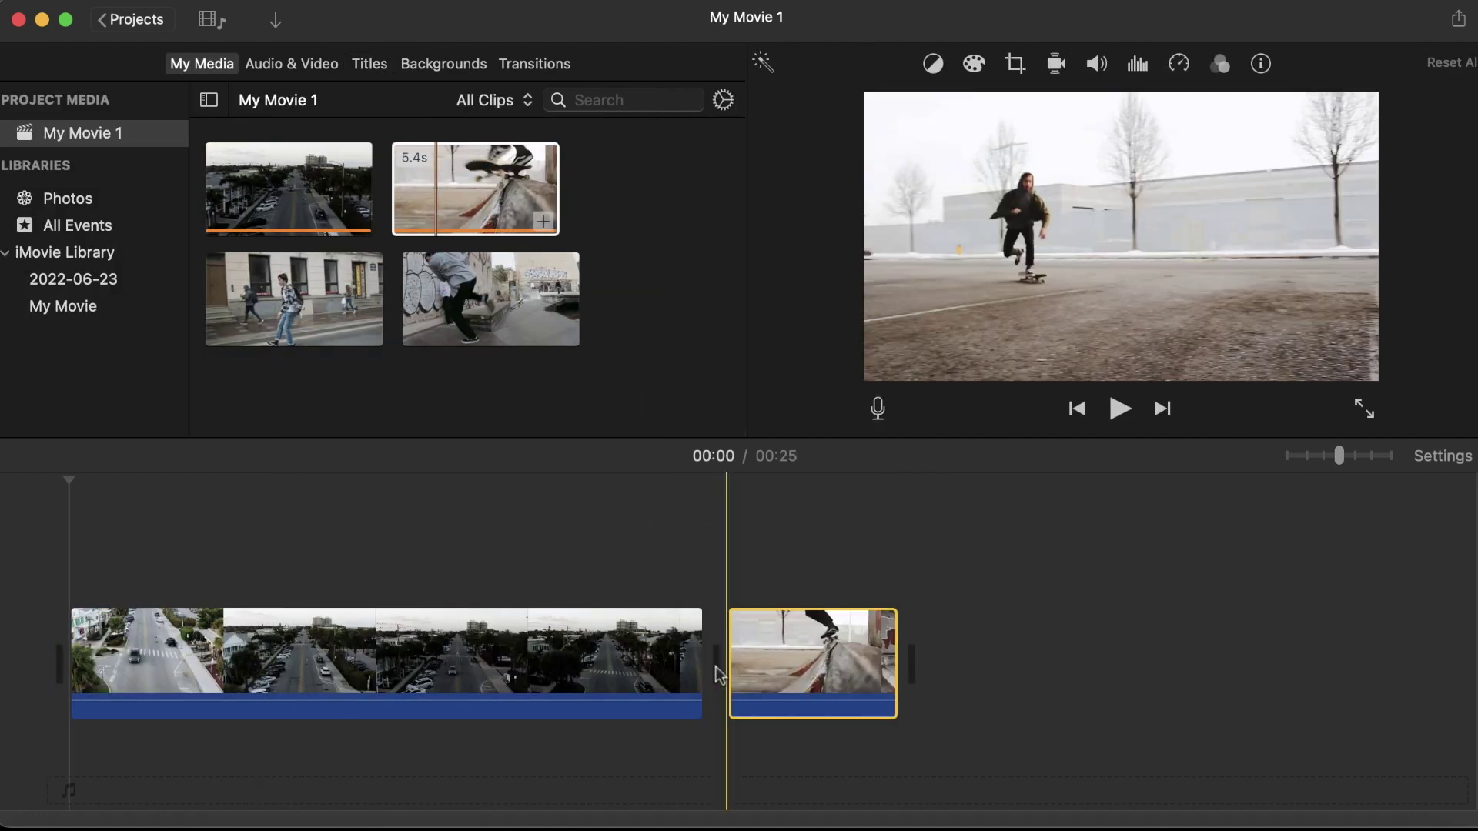
pyautogui.click(455, 646)
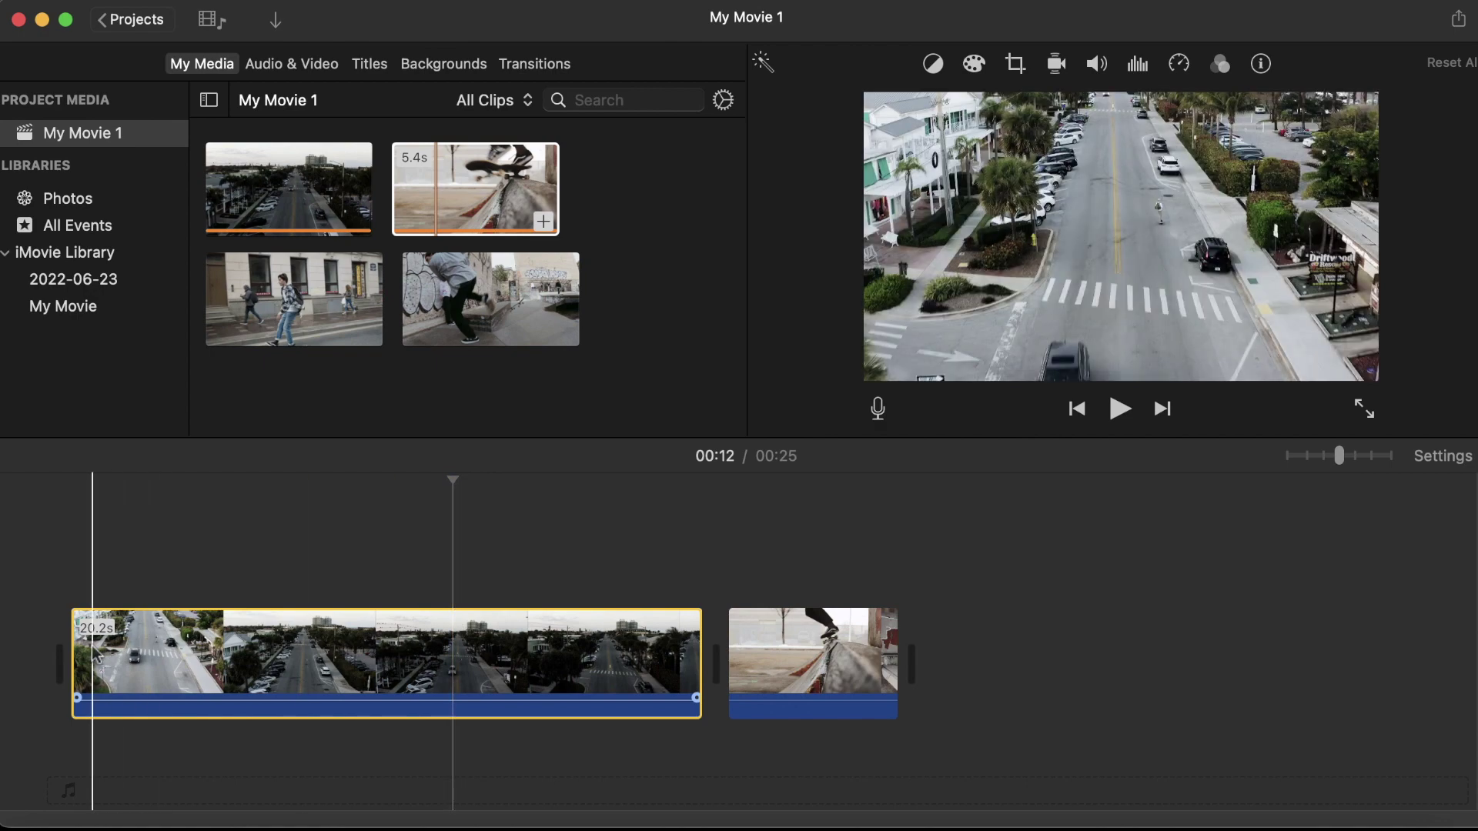
pyautogui.moveTo(74, 648); pyautogui.dragTo(182, 643)
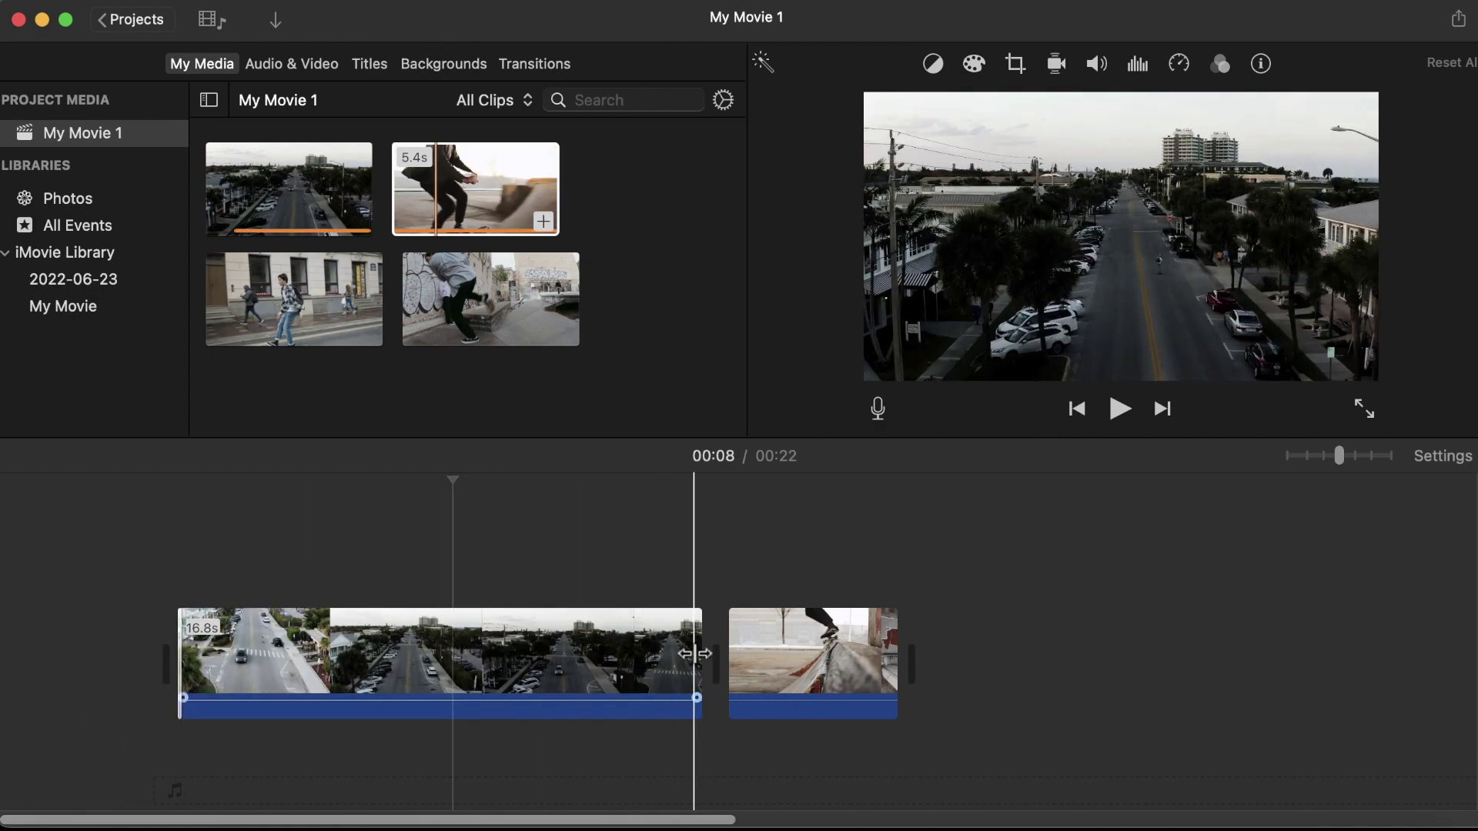
pyautogui.moveTo(695, 653); pyautogui.dragTo(611, 655)
# Split the first clip with Cmd+B and delete its second half, leaving a 14-second movie.
pyautogui.press('super+b')
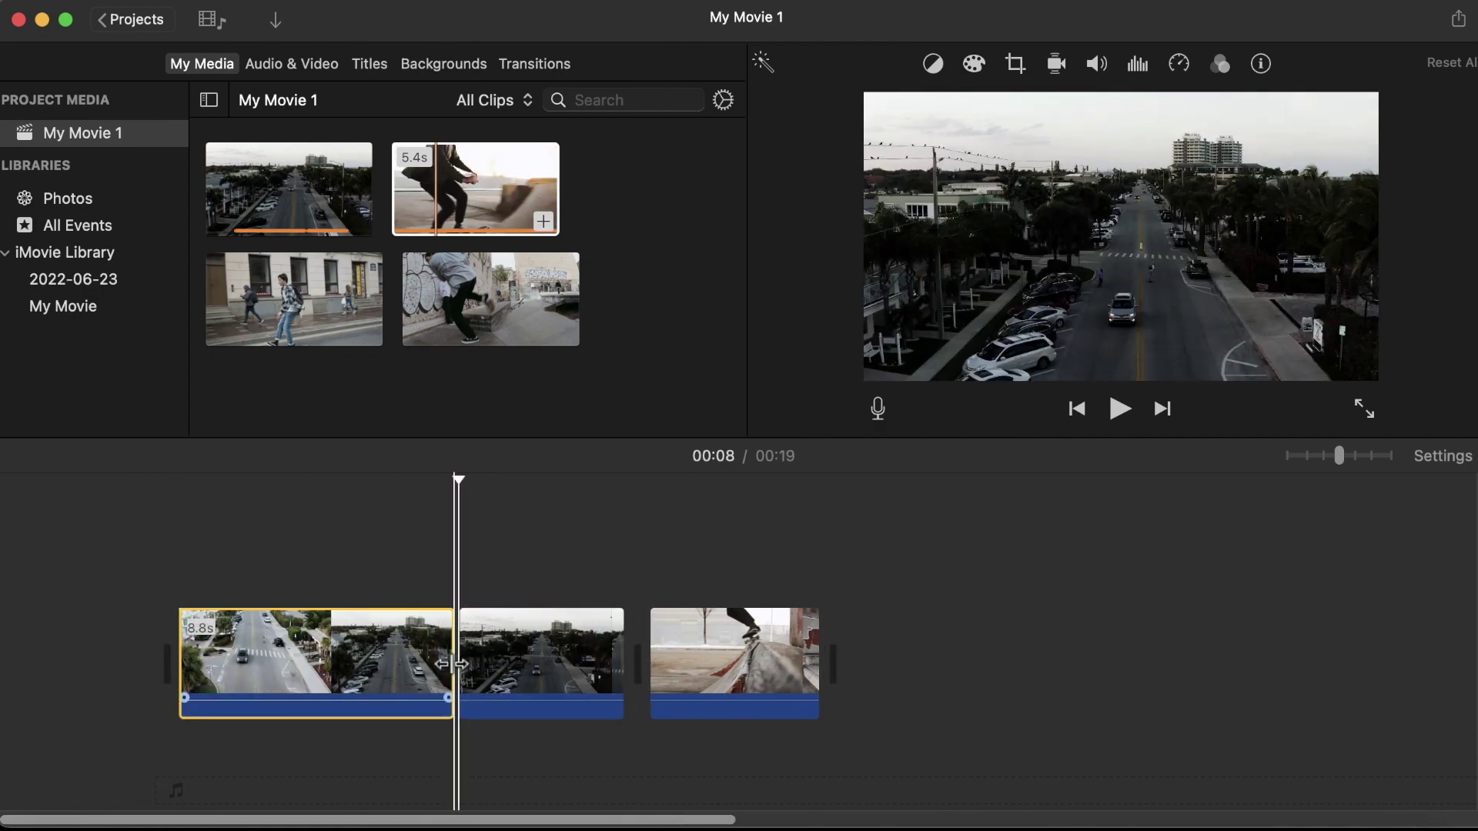
pyautogui.click(544, 658)
pyautogui.press('Delete')
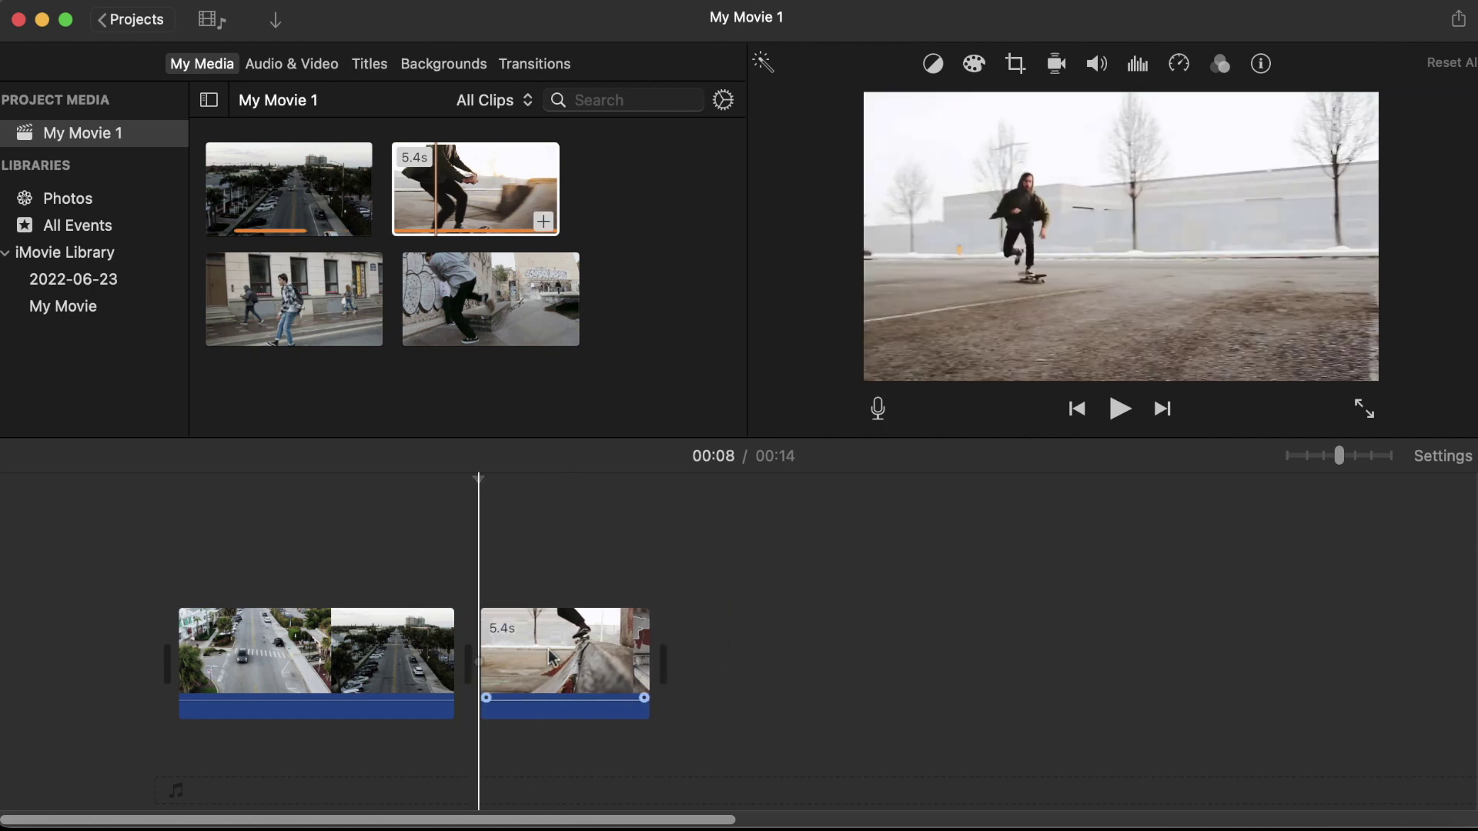
pyautogui.click(399, 395)
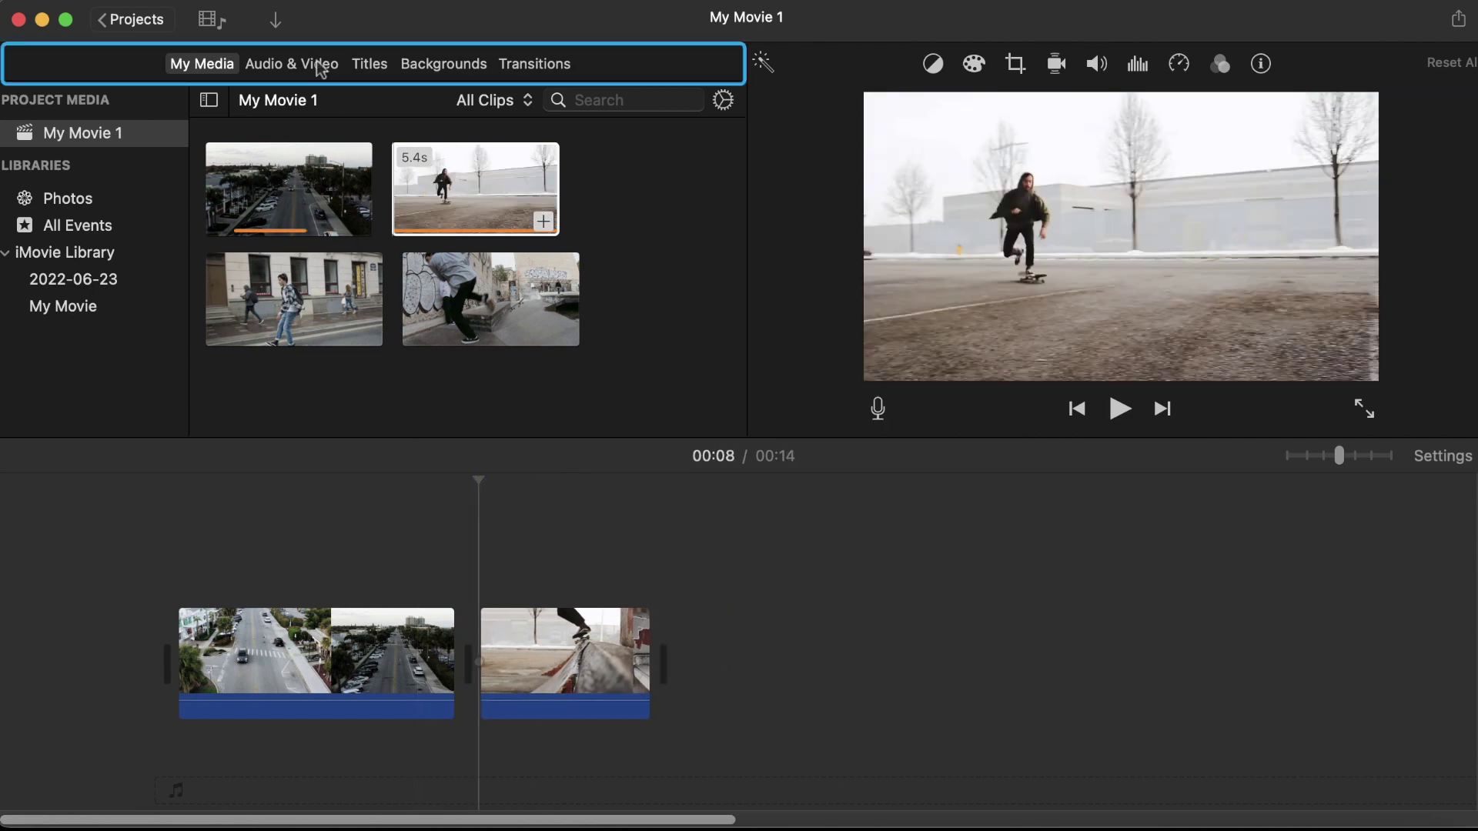
# Browse the media, titles, backgrounds and transitions collections, then return to the titles list.
pyautogui.click(321, 69)
pyautogui.click(369, 65)
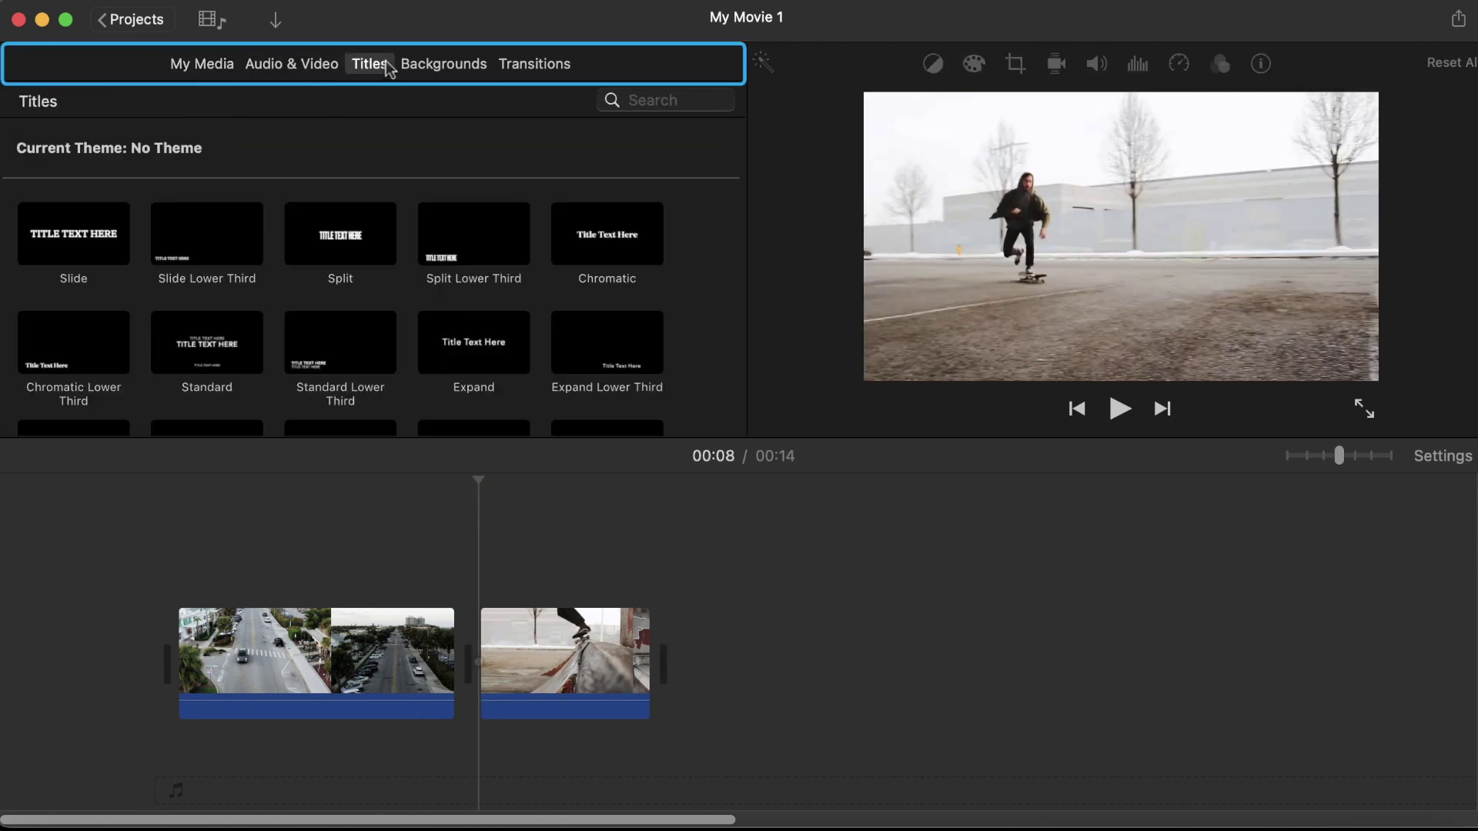
pyautogui.click(440, 70)
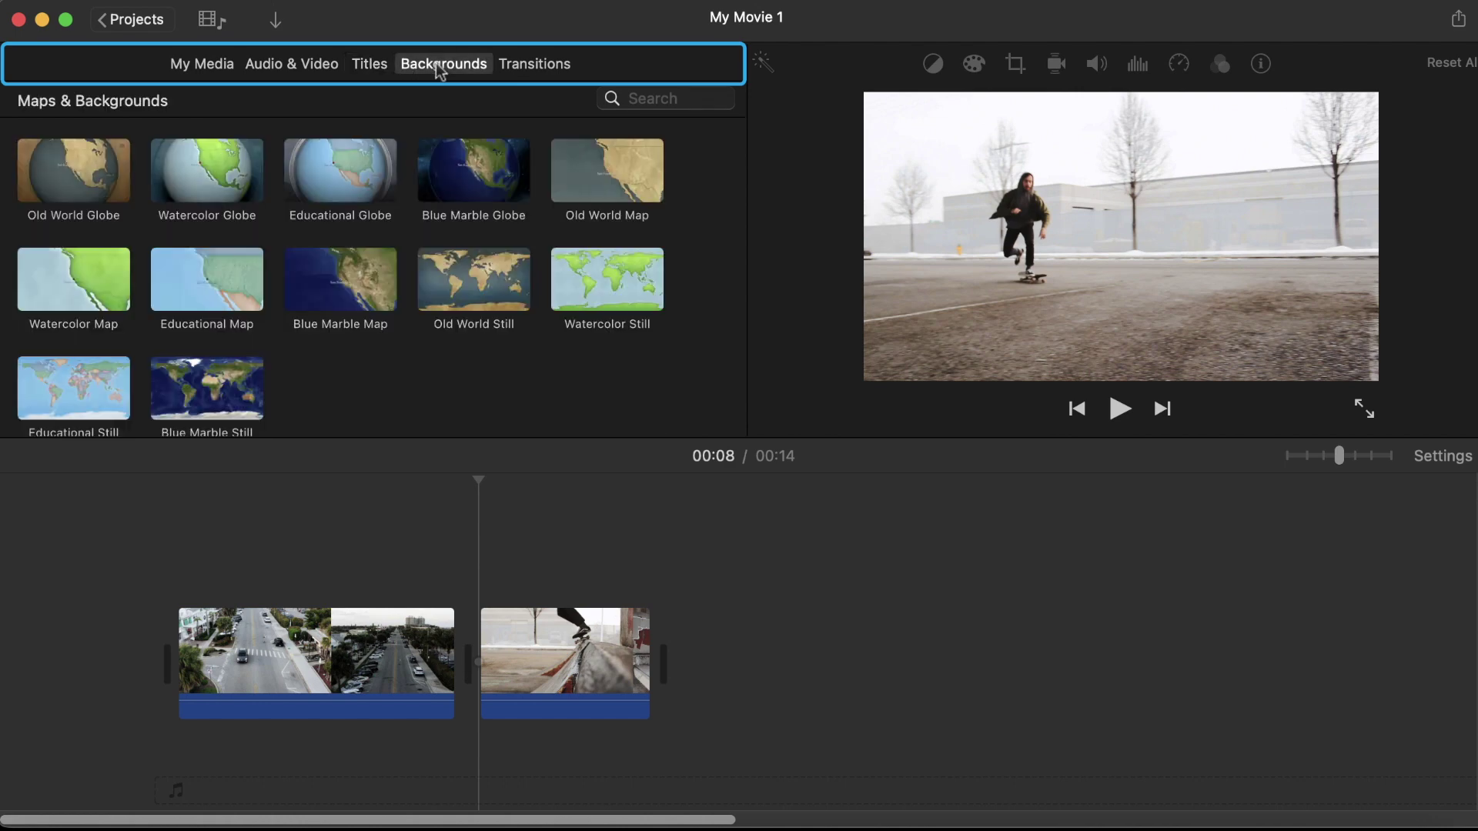
pyautogui.click(529, 68)
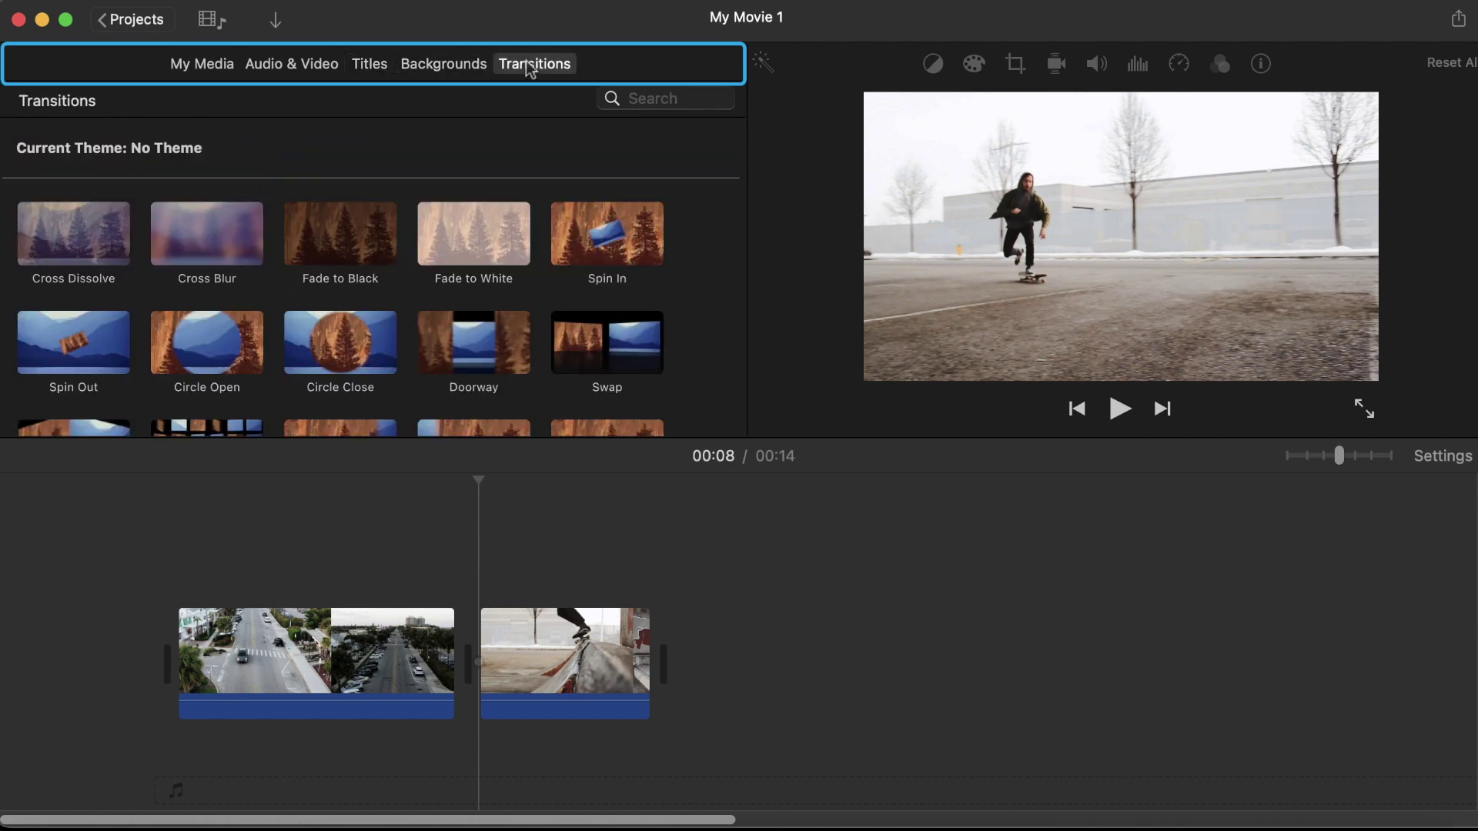
pyautogui.click(370, 64)
pyautogui.scroll(-5, 373, 182)
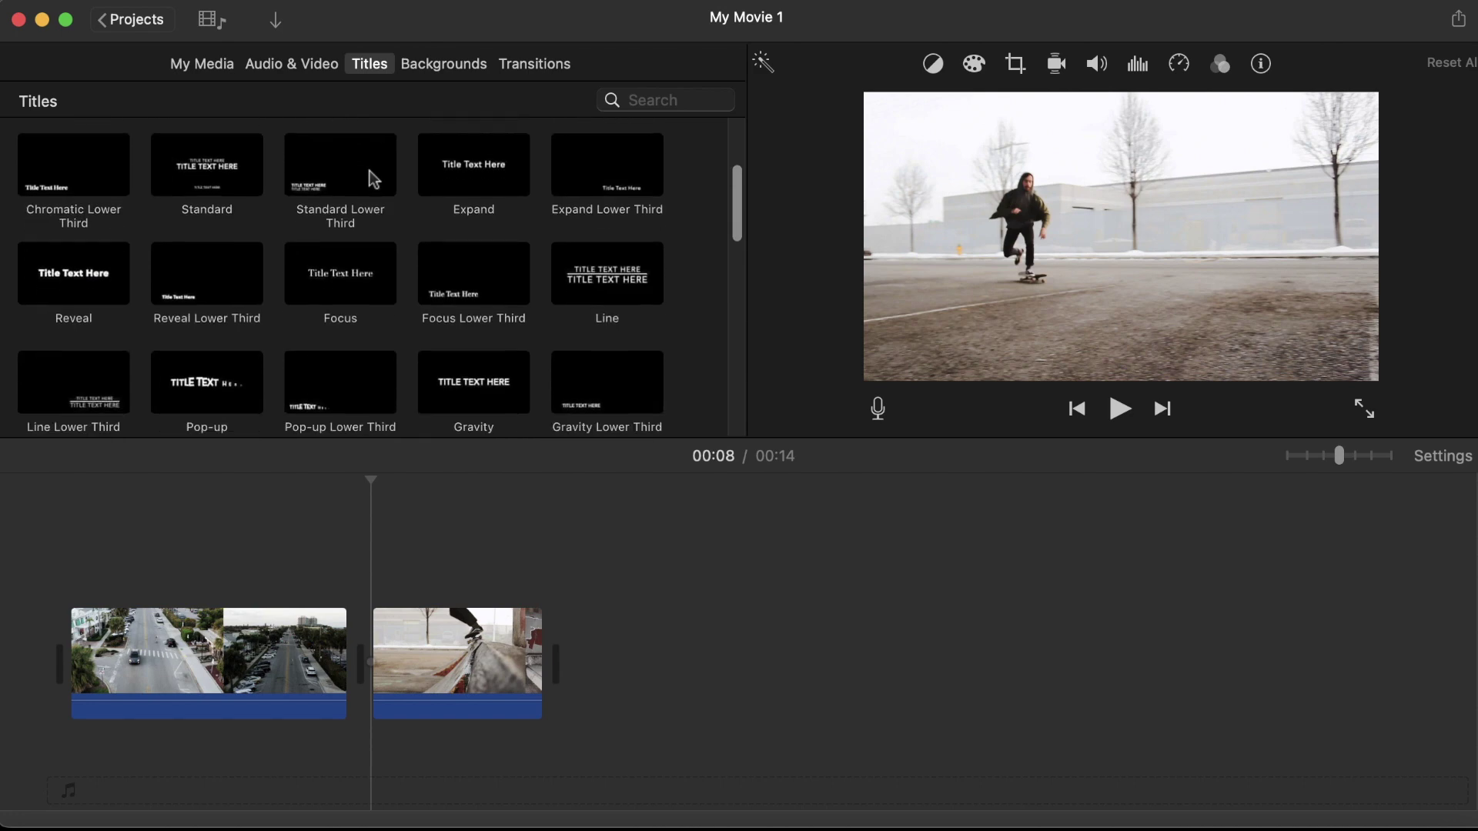
pyautogui.scroll(-3, 374, 180)
pyautogui.scroll(5, 372, 178)
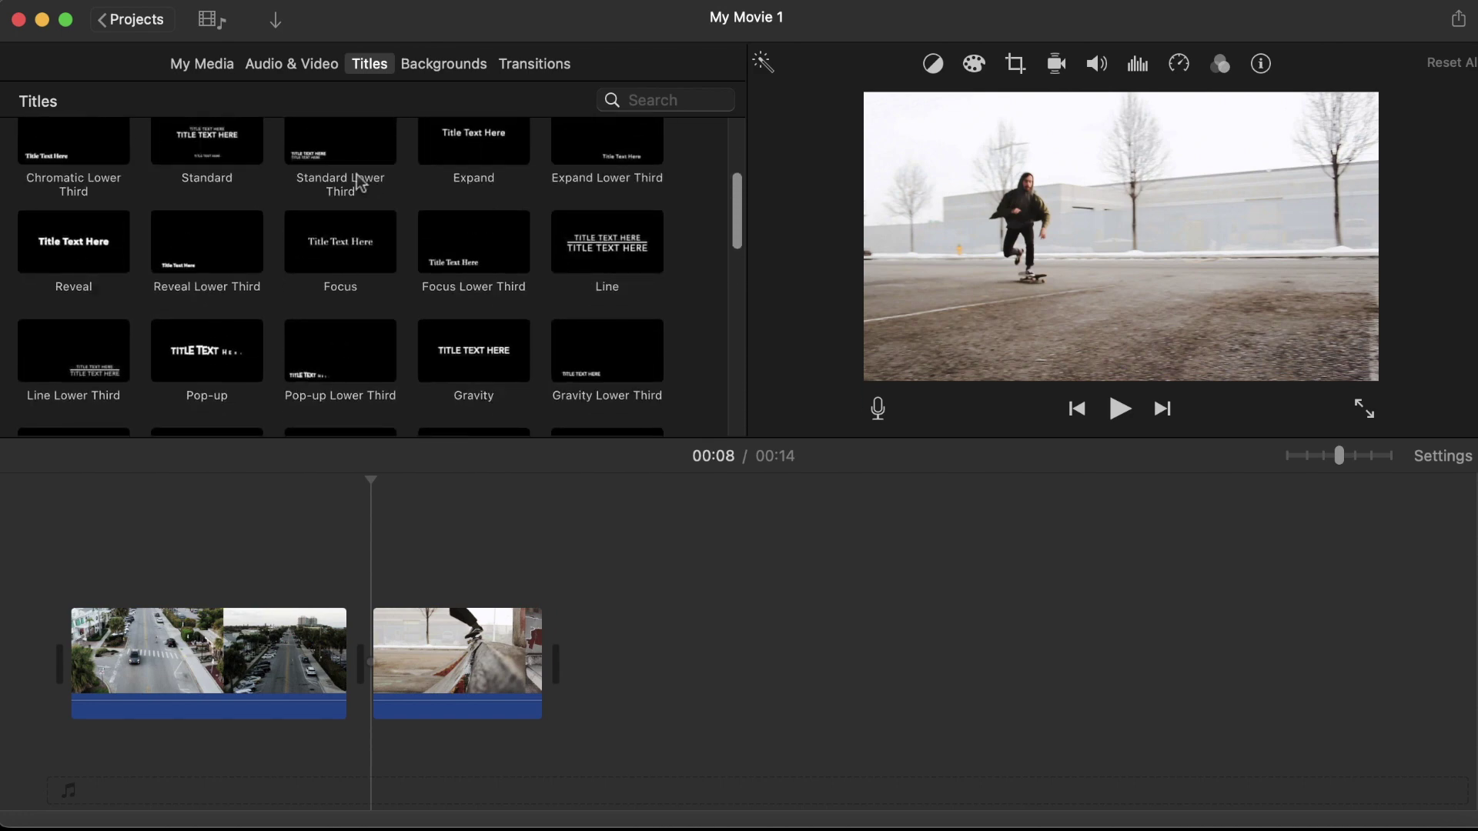
# Place a Reveal title reading '#JuneSkate' over the second clip in Avenir Next Heavy.
pyautogui.moveTo(90, 250); pyautogui.dragTo(381, 585)
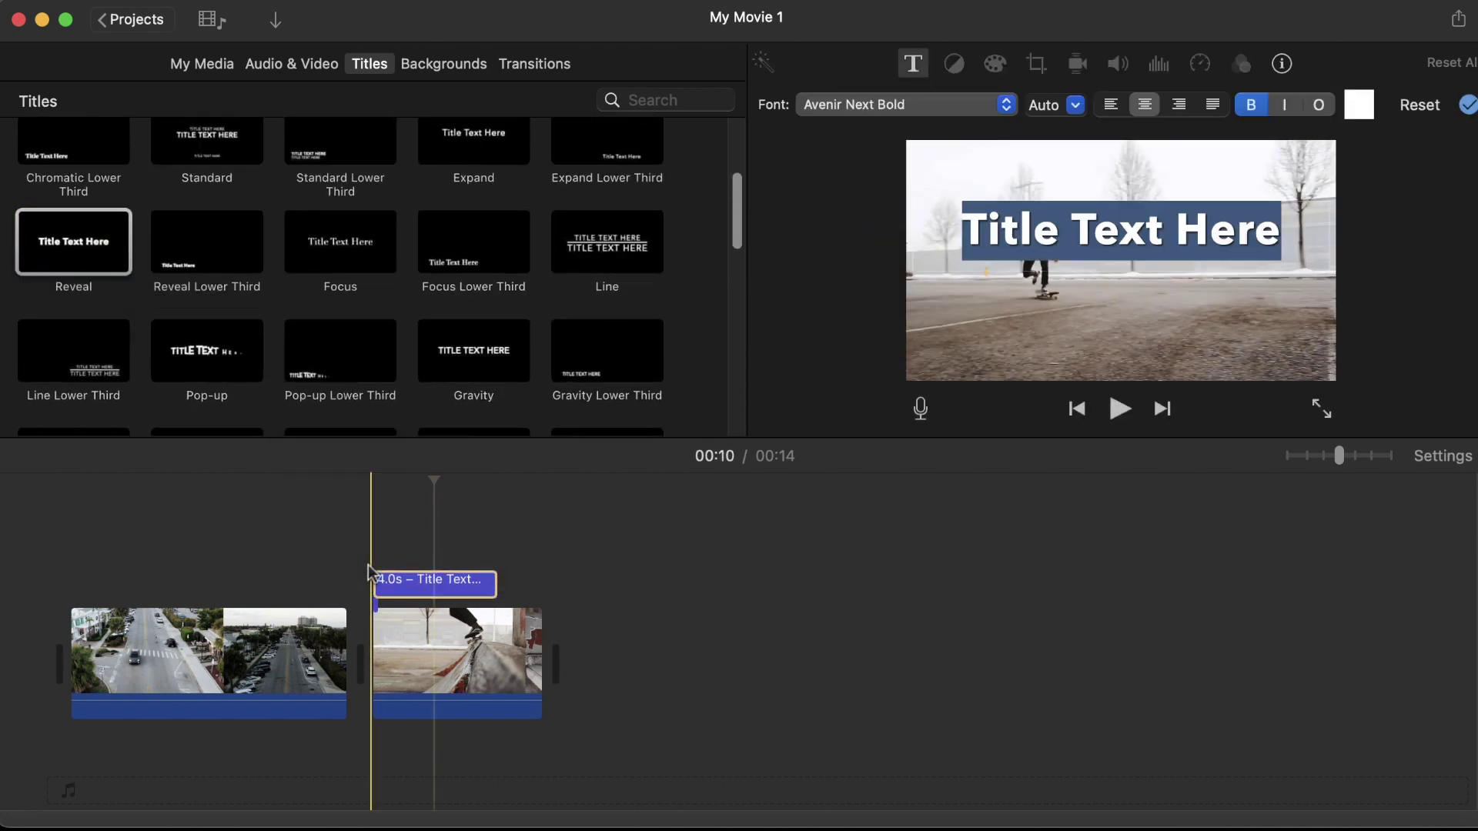
pyautogui.write('#JuneSkate')
pyautogui.click(885, 104)
pyautogui.click(885, 138)
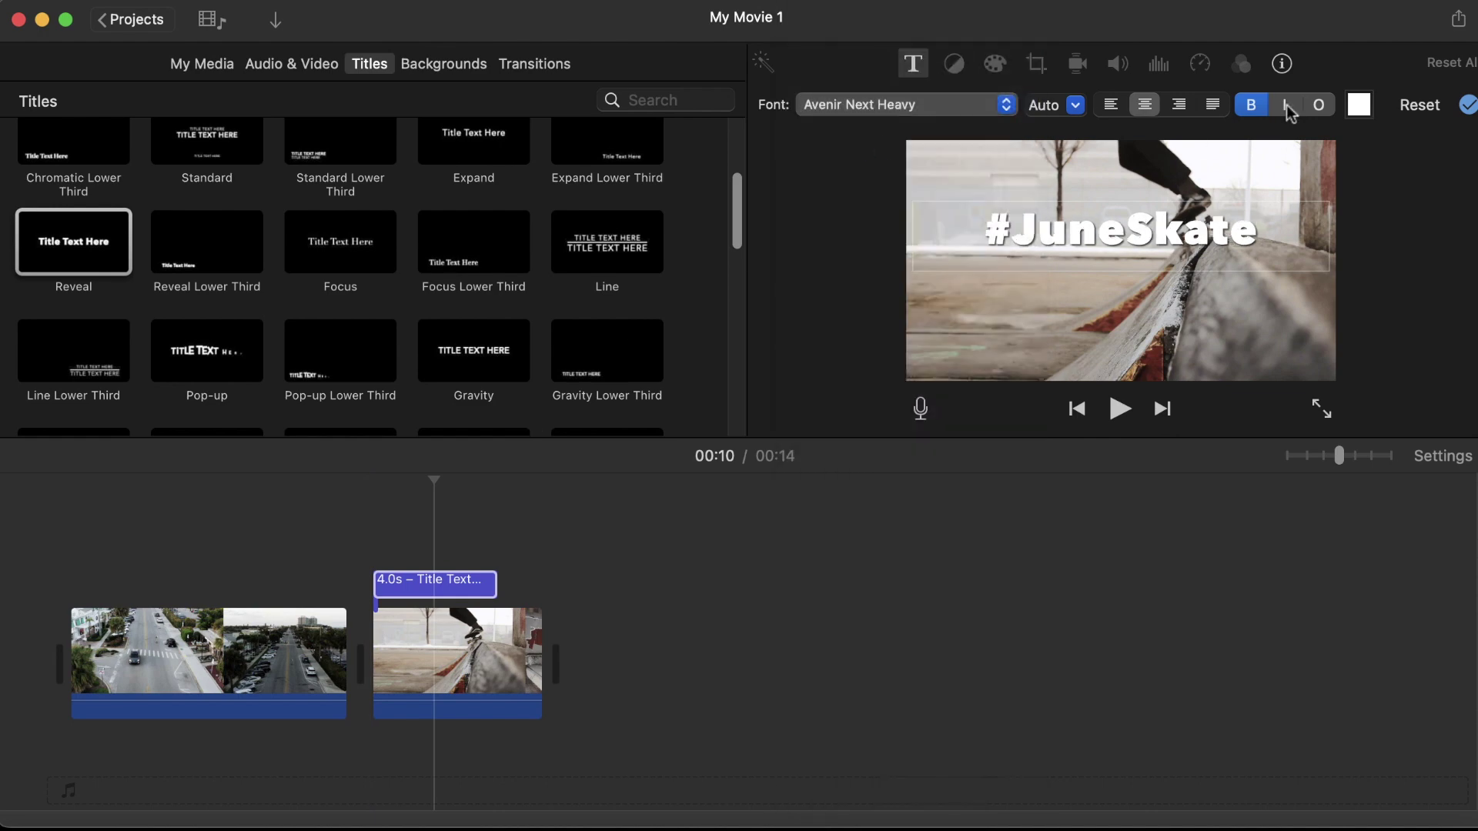
# Tint the title text light blue and bring up the clip's colour balance and correction settings.
pyautogui.click(1359, 104)
pyautogui.moveTo(755, 607); pyautogui.dragTo(795, 647)
pyautogui.click(634, 431)
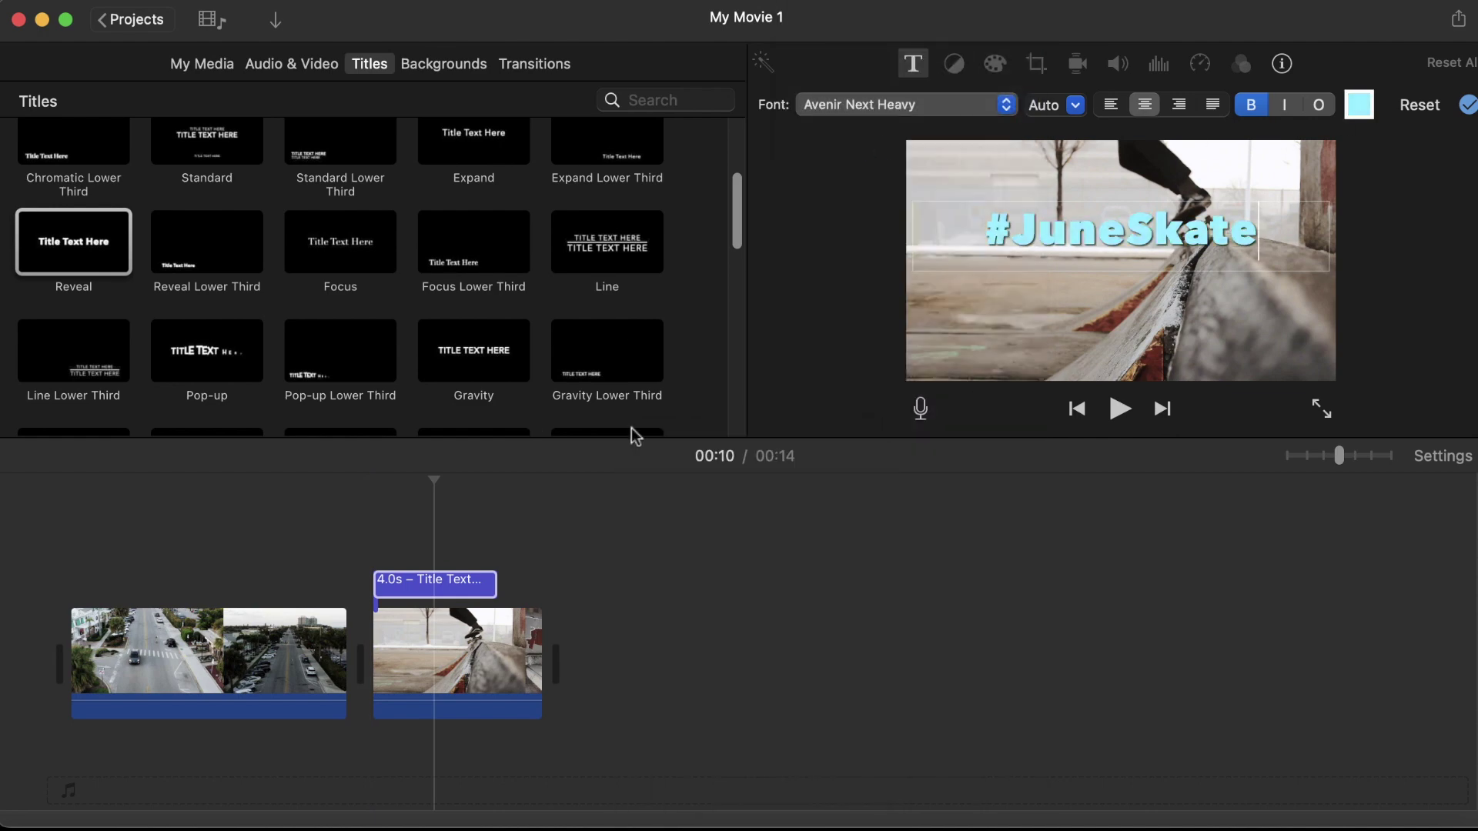
pyautogui.click(937, 68)
pyautogui.click(972, 67)
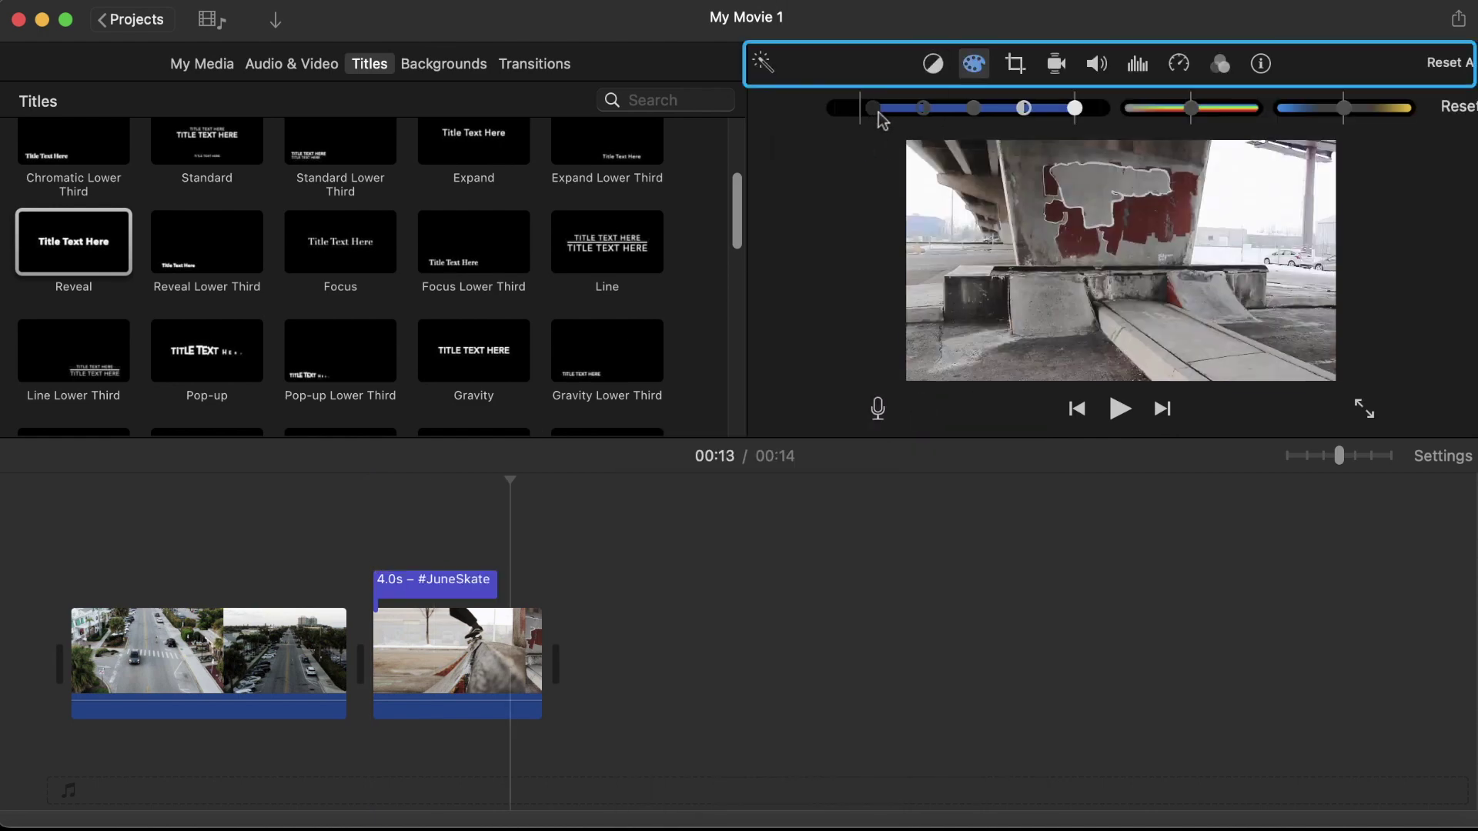
# Raise the black point to brighten the clip and try the Crop to Fill framing.
pyautogui.moveTo(879, 113); pyautogui.dragTo(887, 113)
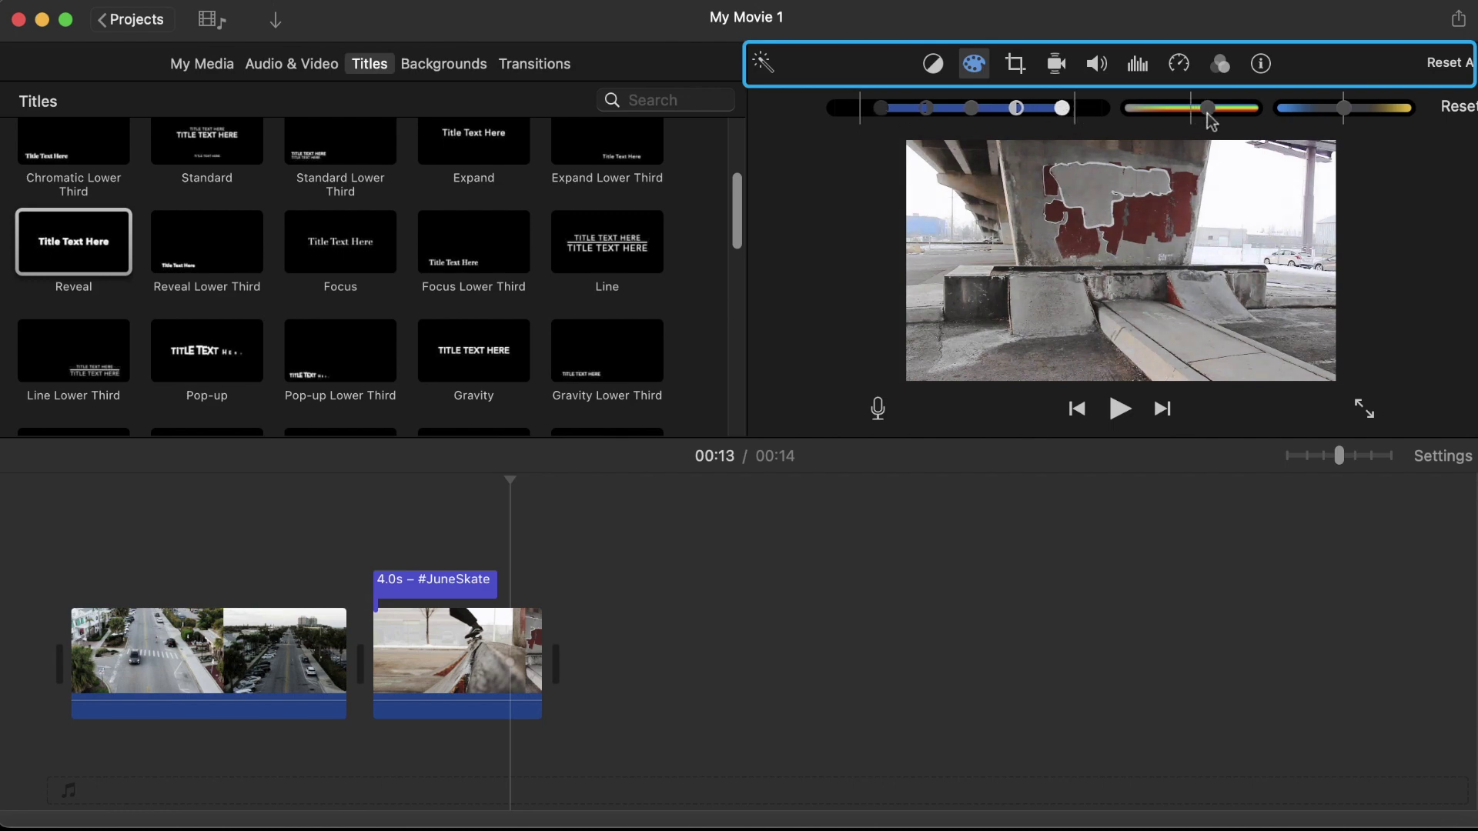
pyautogui.click(1015, 64)
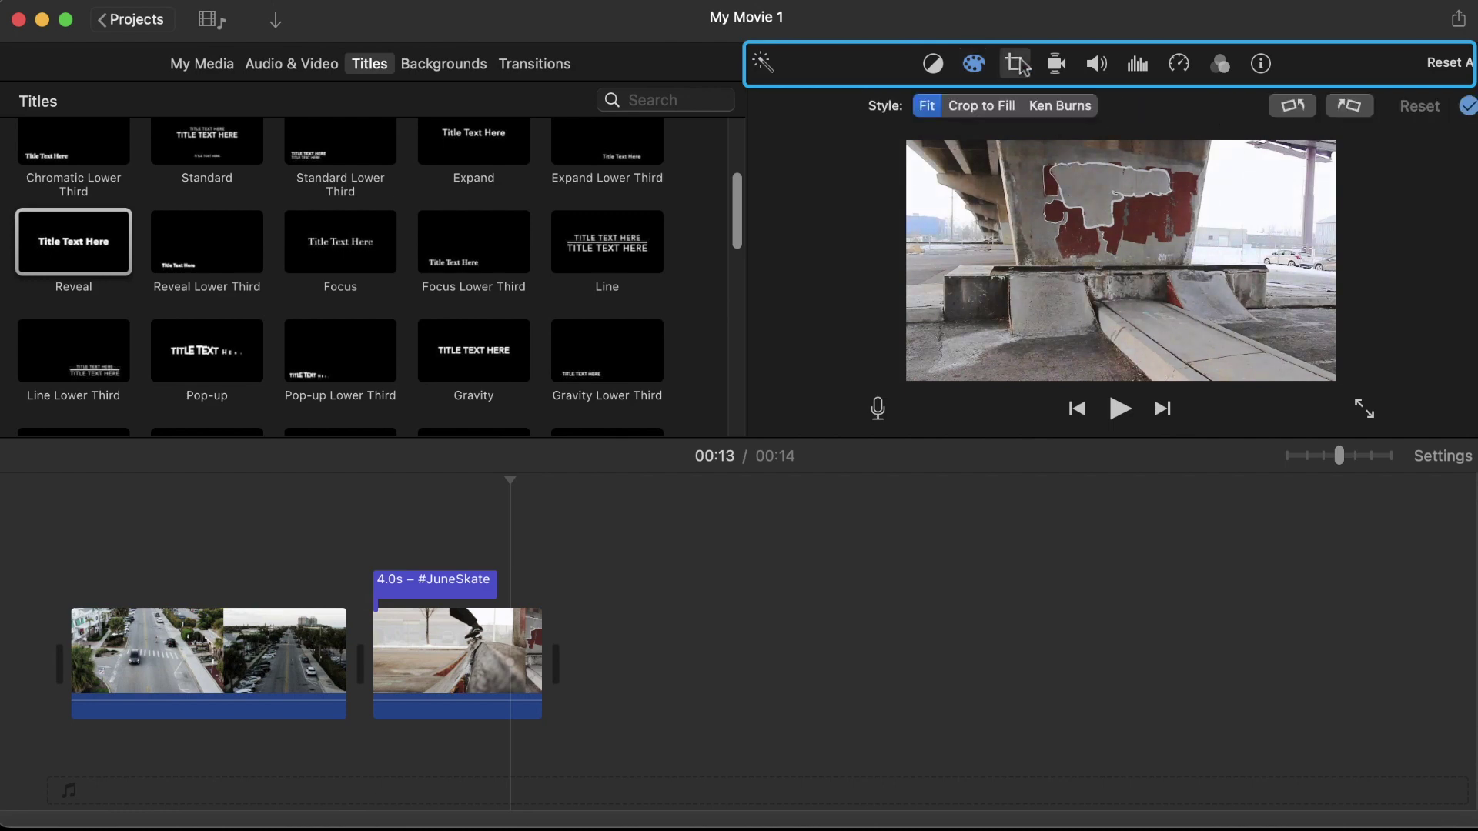
pyautogui.click(984, 107)
# Turn on shaky-video stabilization at 33% and play the movie back to review it.
pyautogui.click(1056, 64)
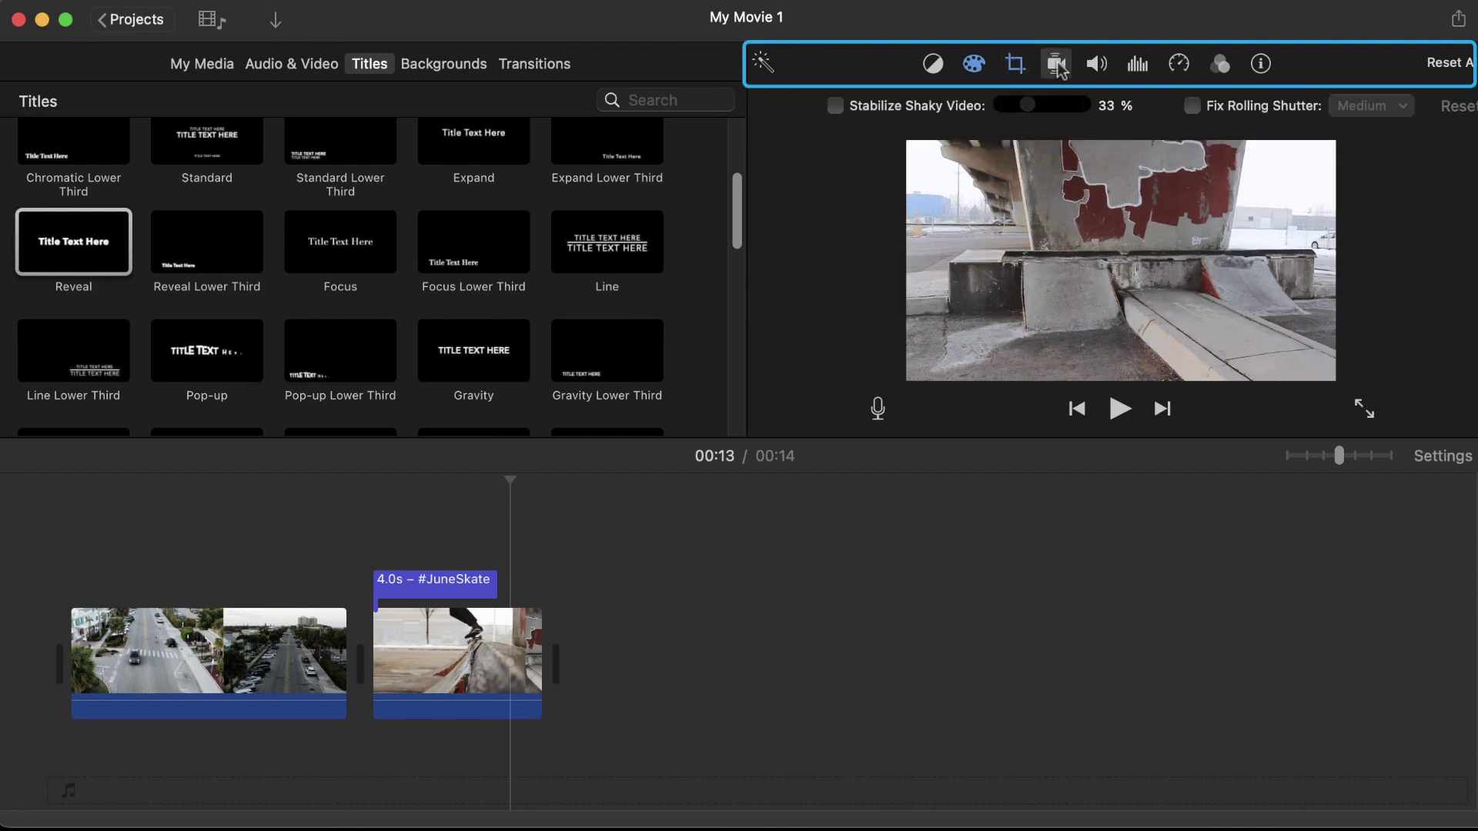
pyautogui.click(375, 531)
pyautogui.press('space')
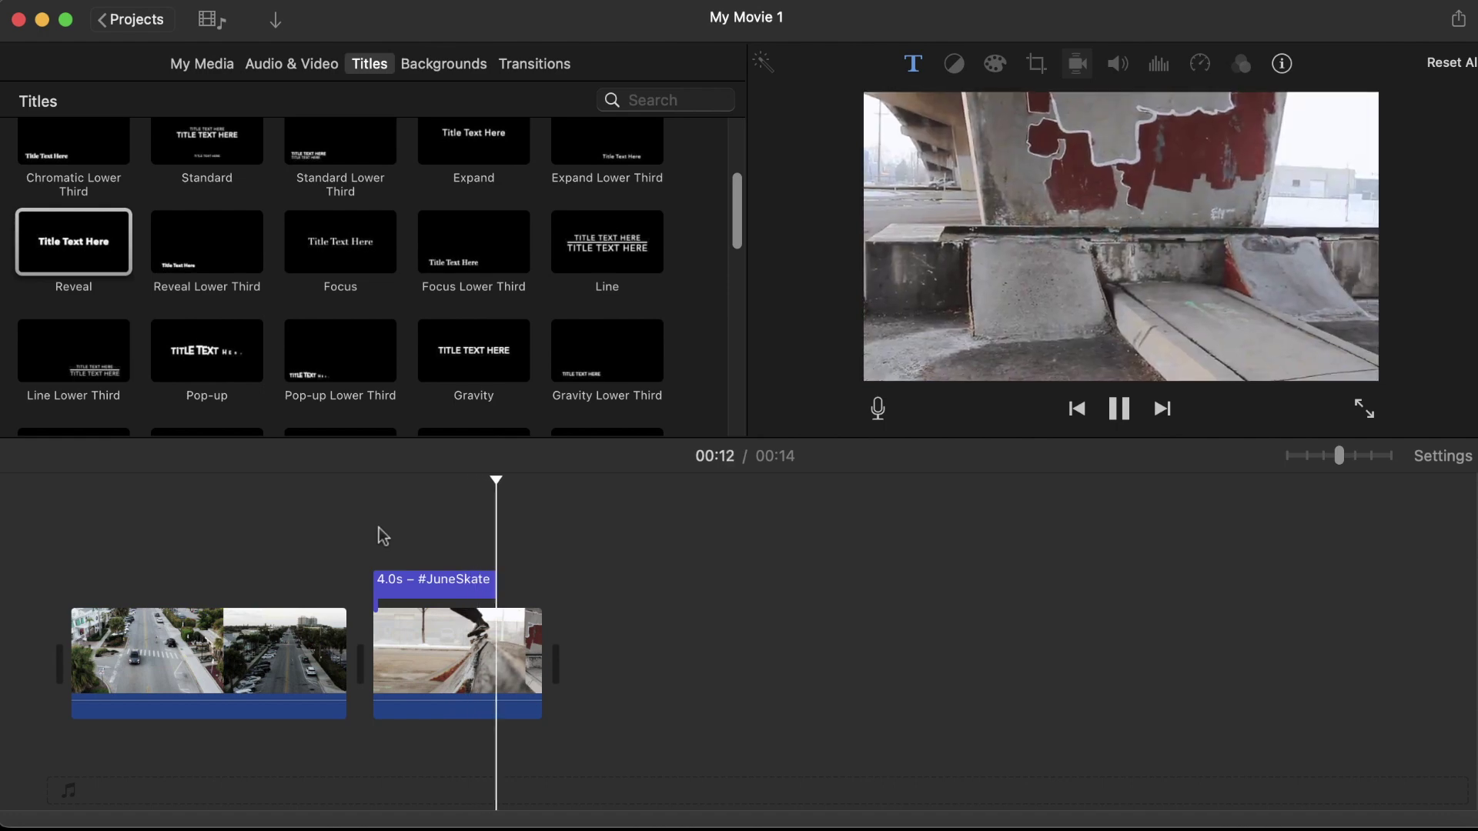
pyautogui.press('space')
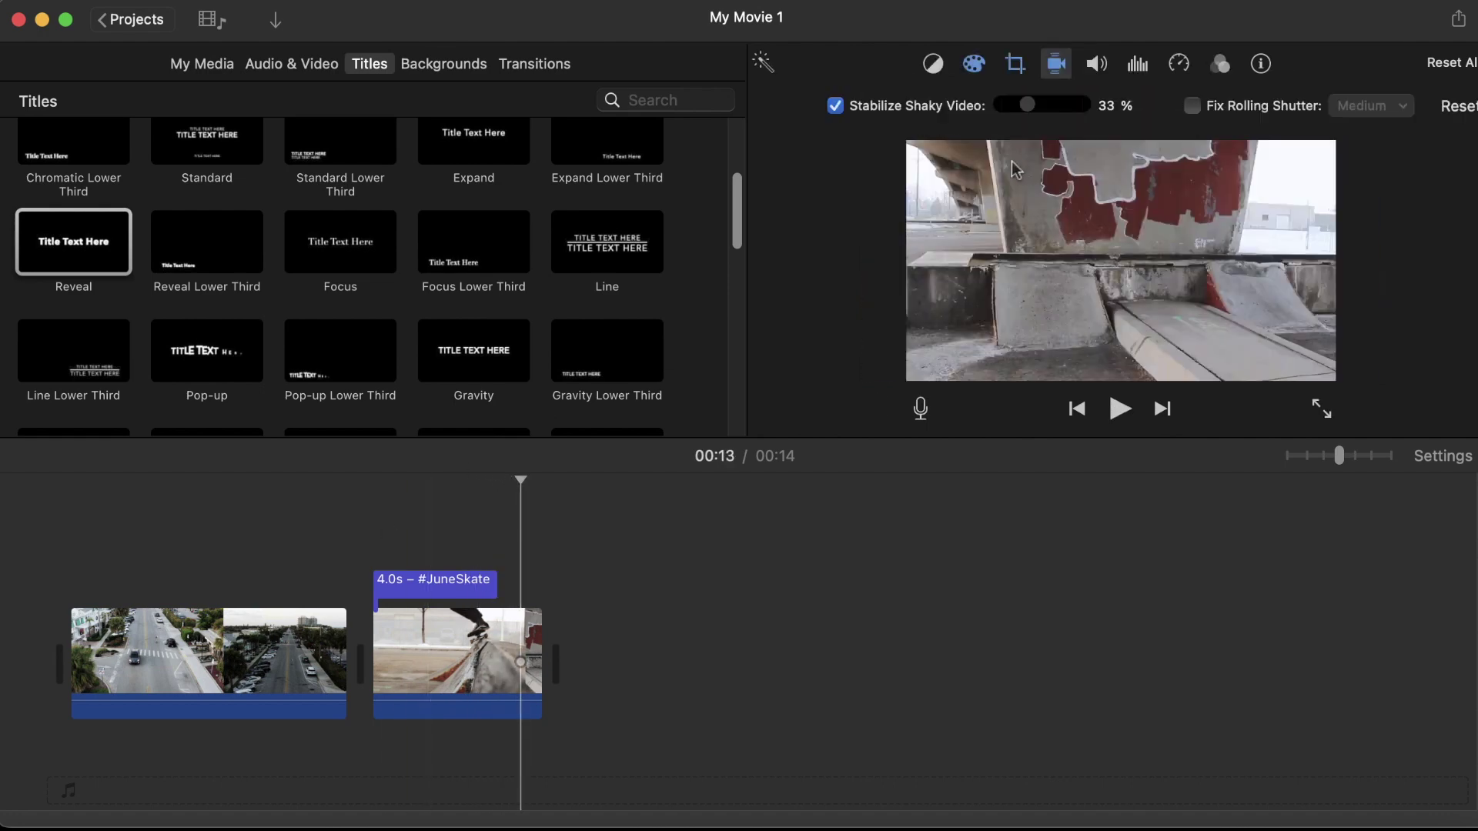
# Browse the clip's Volume, Noise Reduction and Clip Filter & Audio Effects settings.
pyautogui.click(1091, 67)
pyautogui.click(1096, 66)
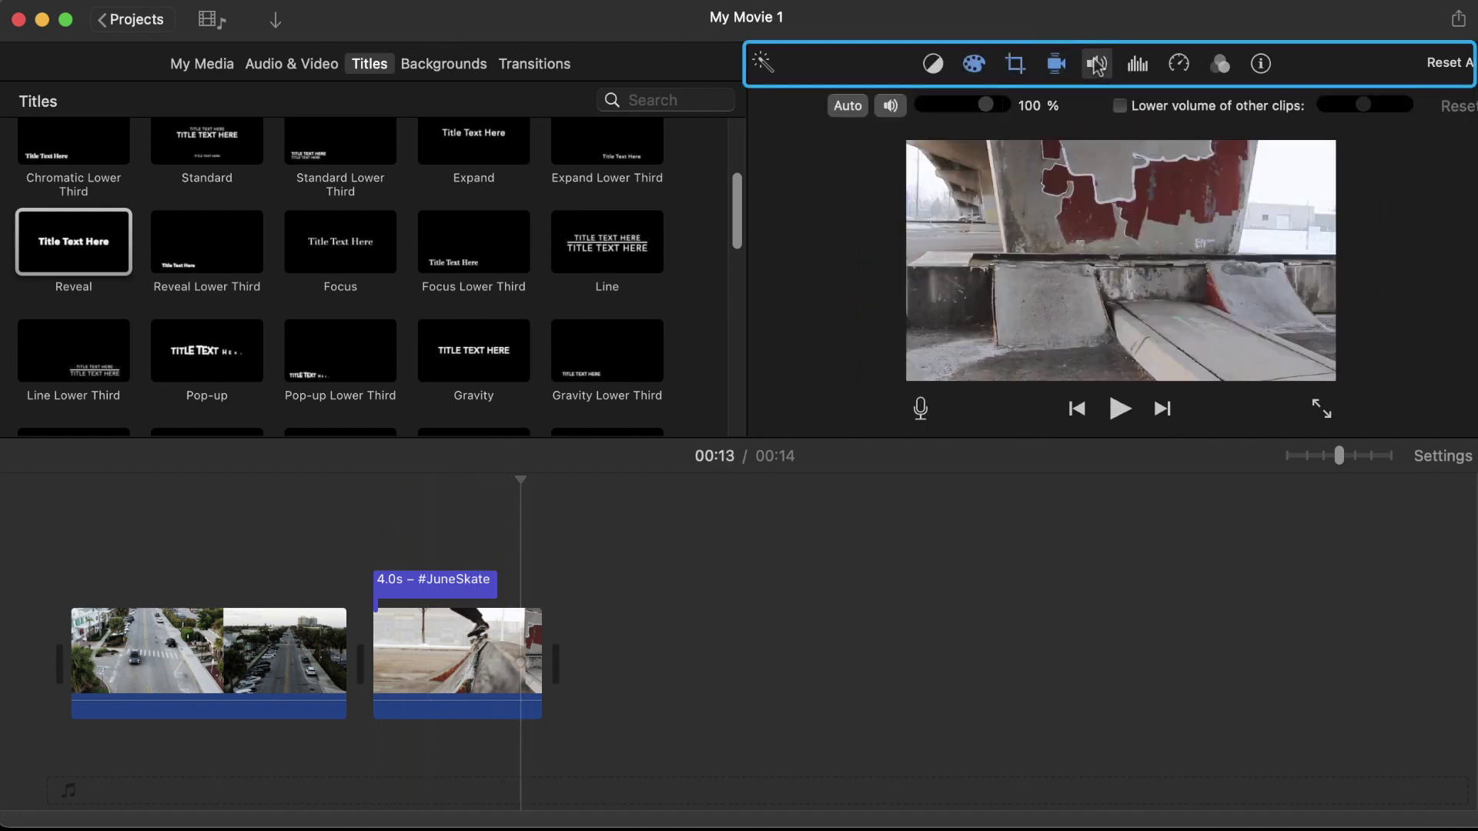
pyautogui.click(1137, 66)
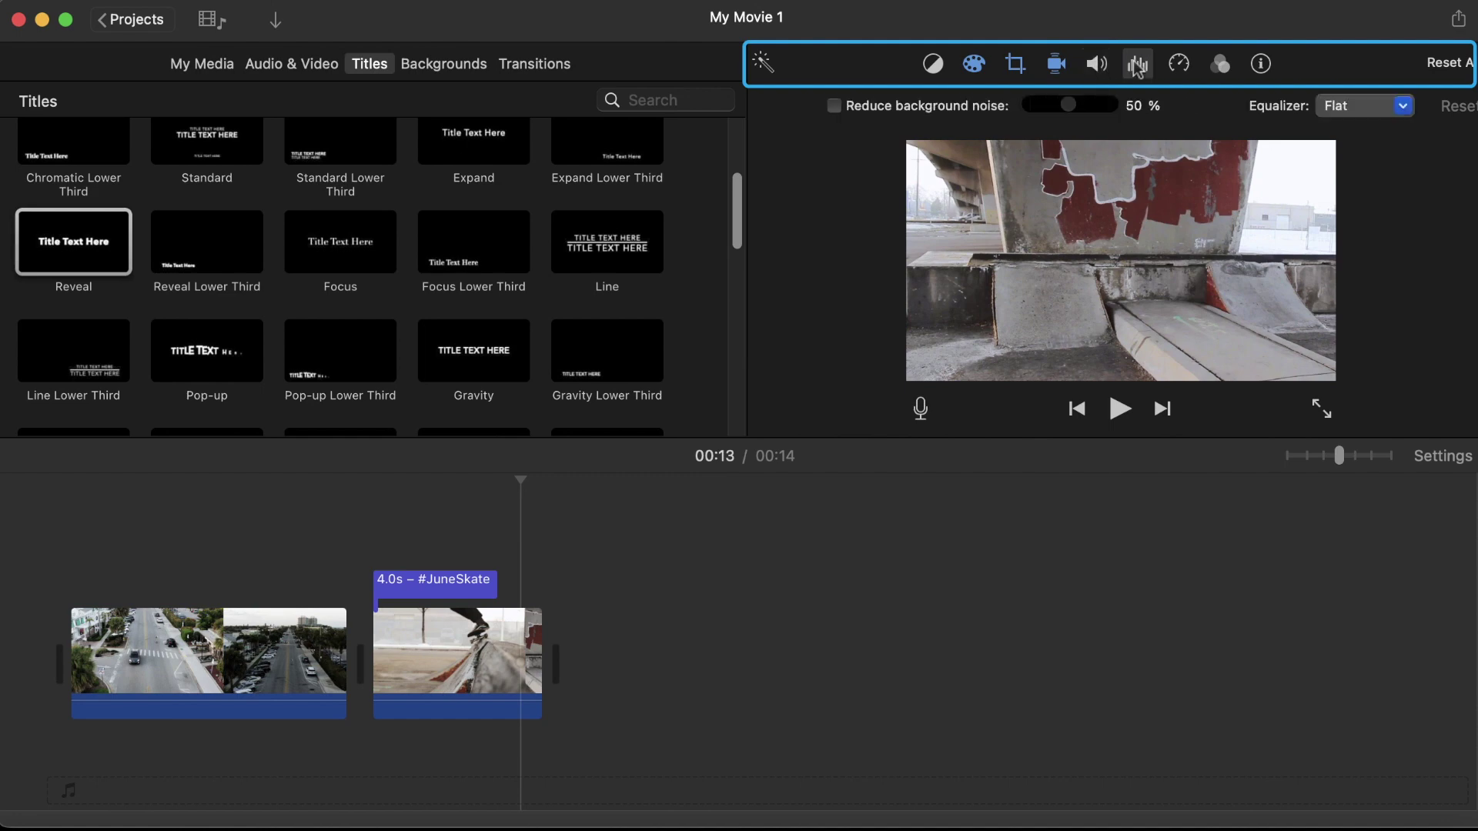
pyautogui.click(1224, 62)
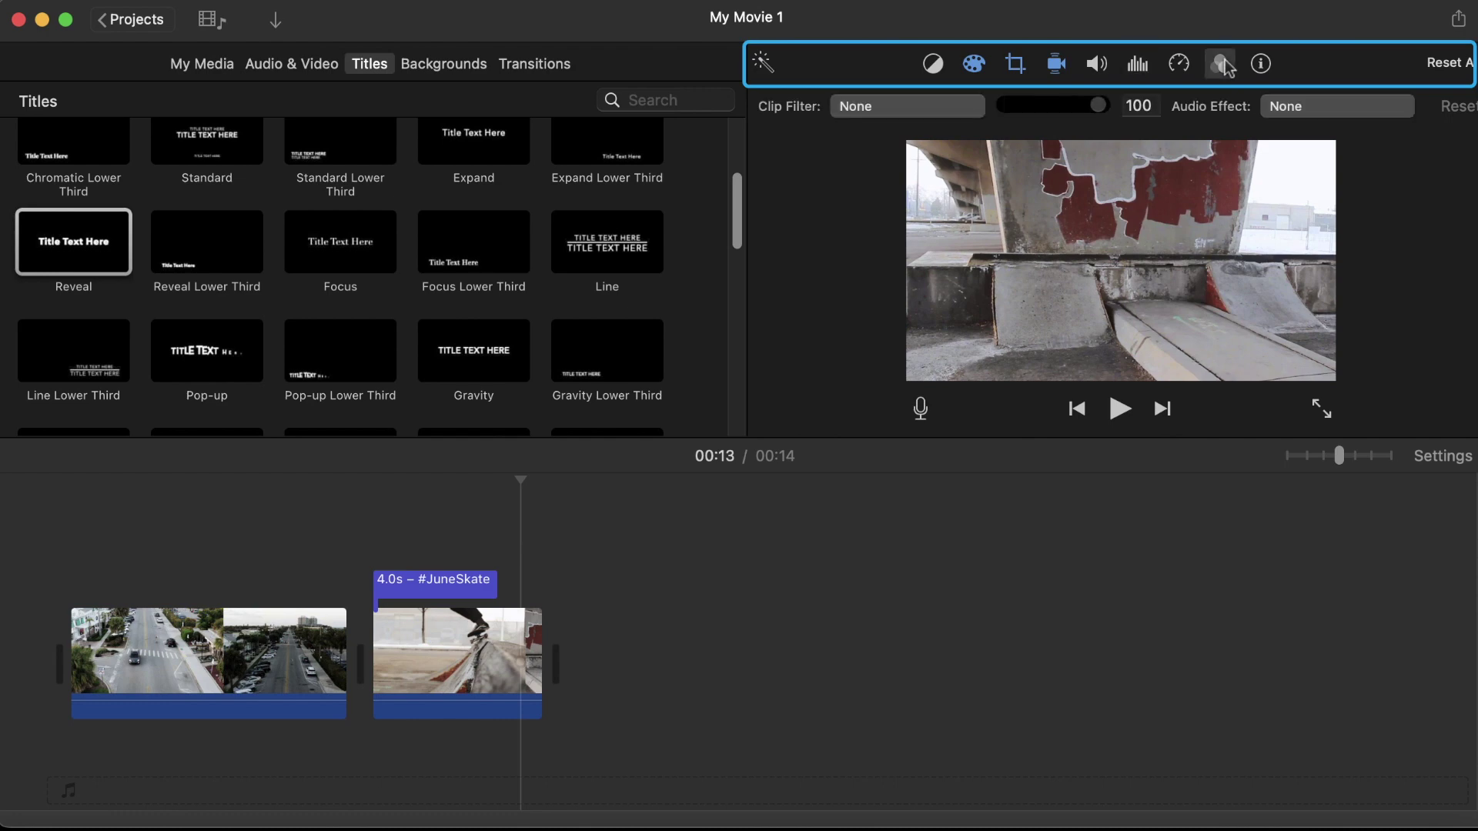
# Apply the Blockbuster filter to the skate clip from the clip filter gallery.
pyautogui.click(879, 106)
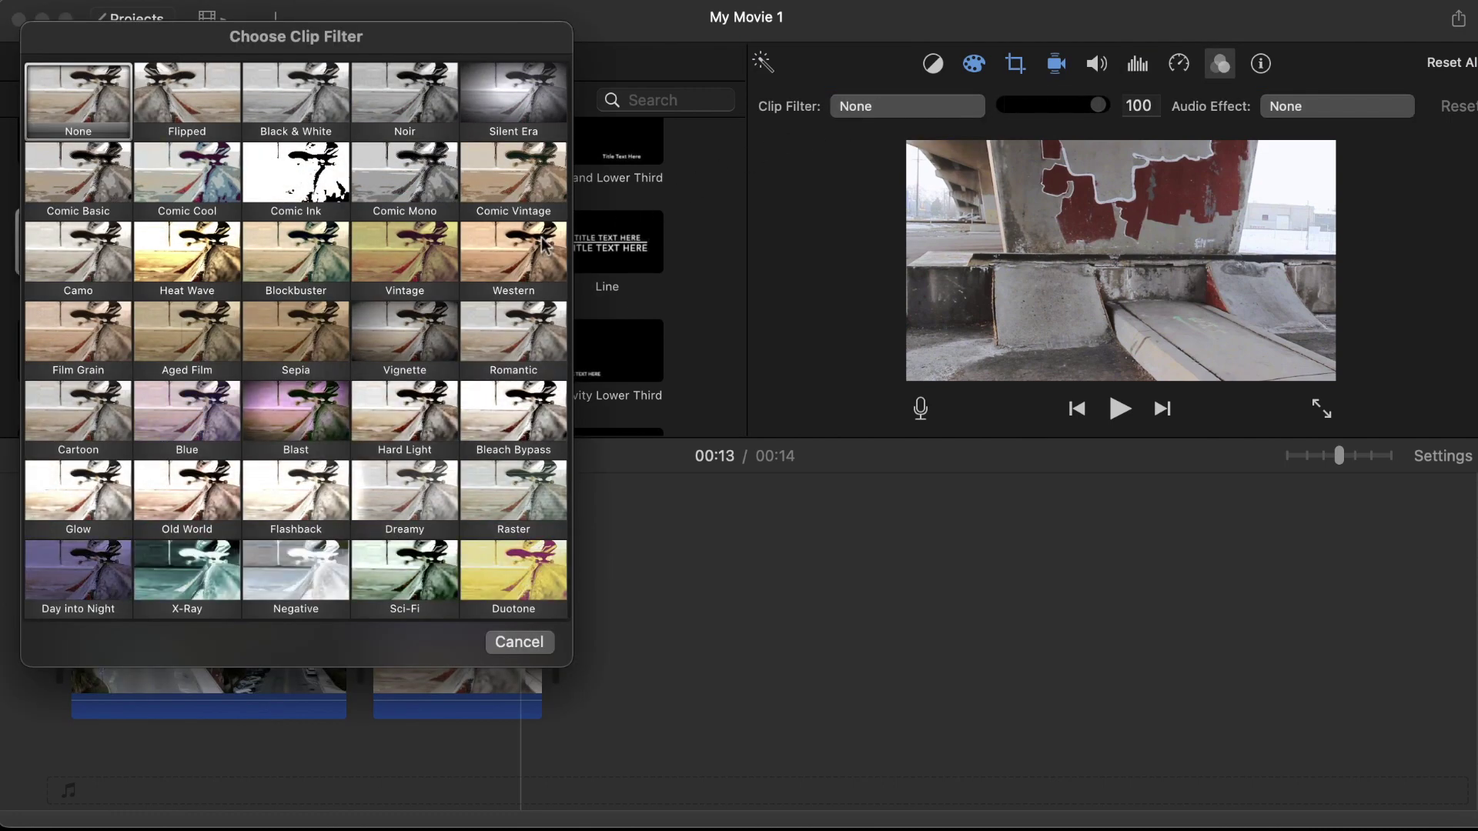
pyautogui.click(296, 265)
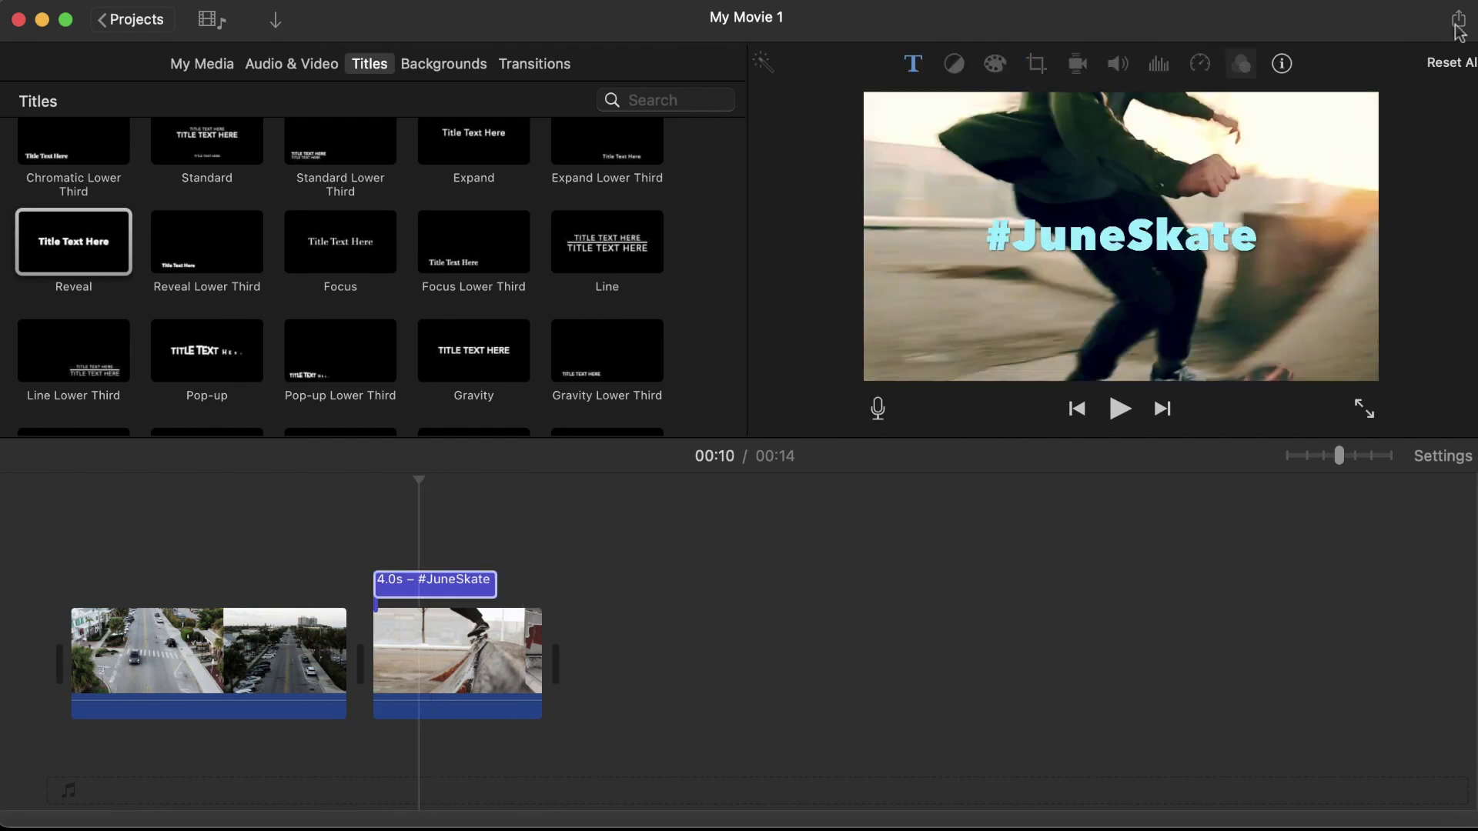
# Set up a file export of My Movie 1 at 4K resolution and Best (ProRes) quality.
pyautogui.click(1457, 25)
pyautogui.click(1472, 215)
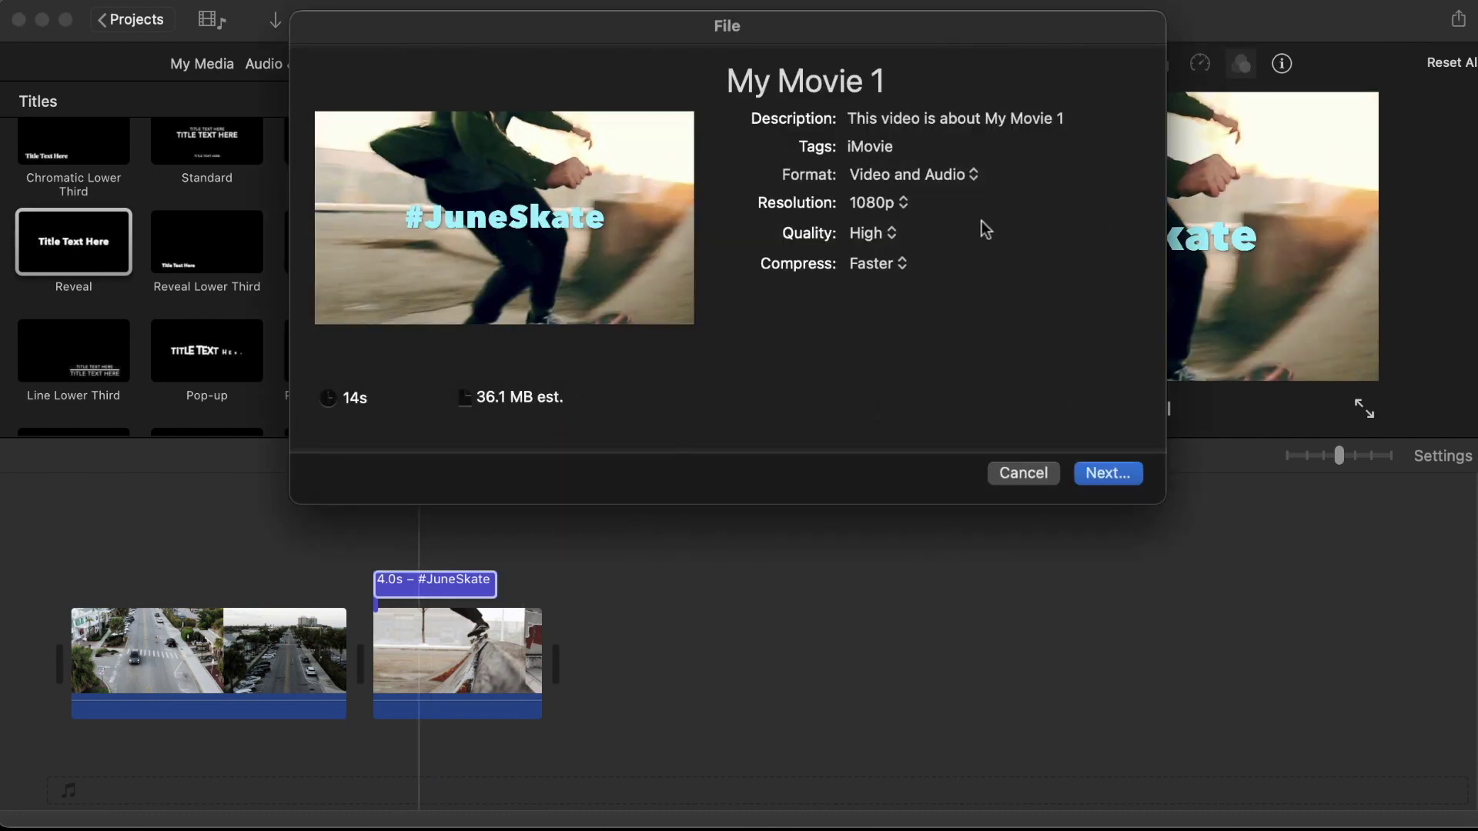
pyautogui.click(905, 205)
pyautogui.click(891, 233)
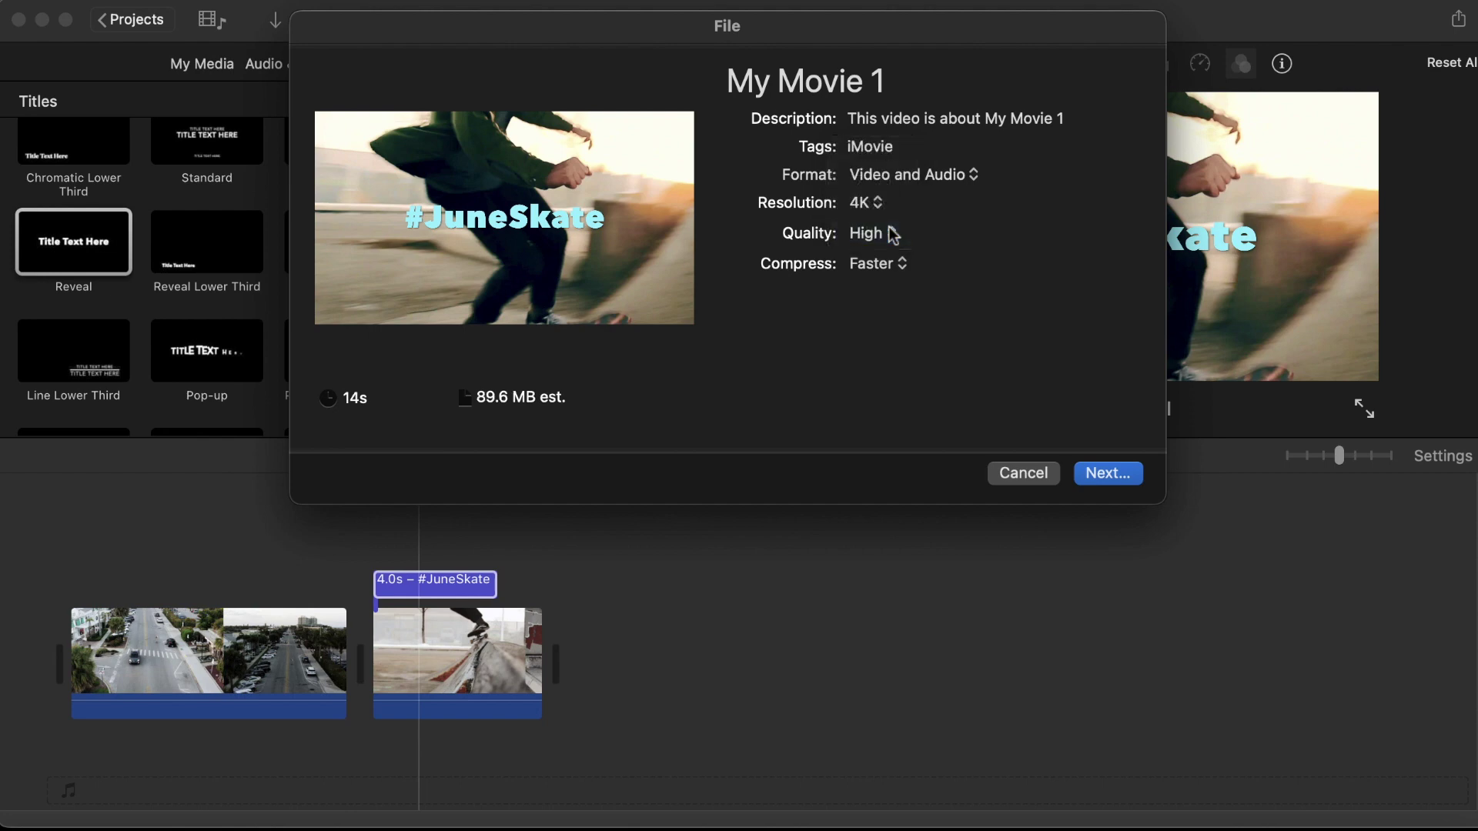
pyautogui.click(890, 235)
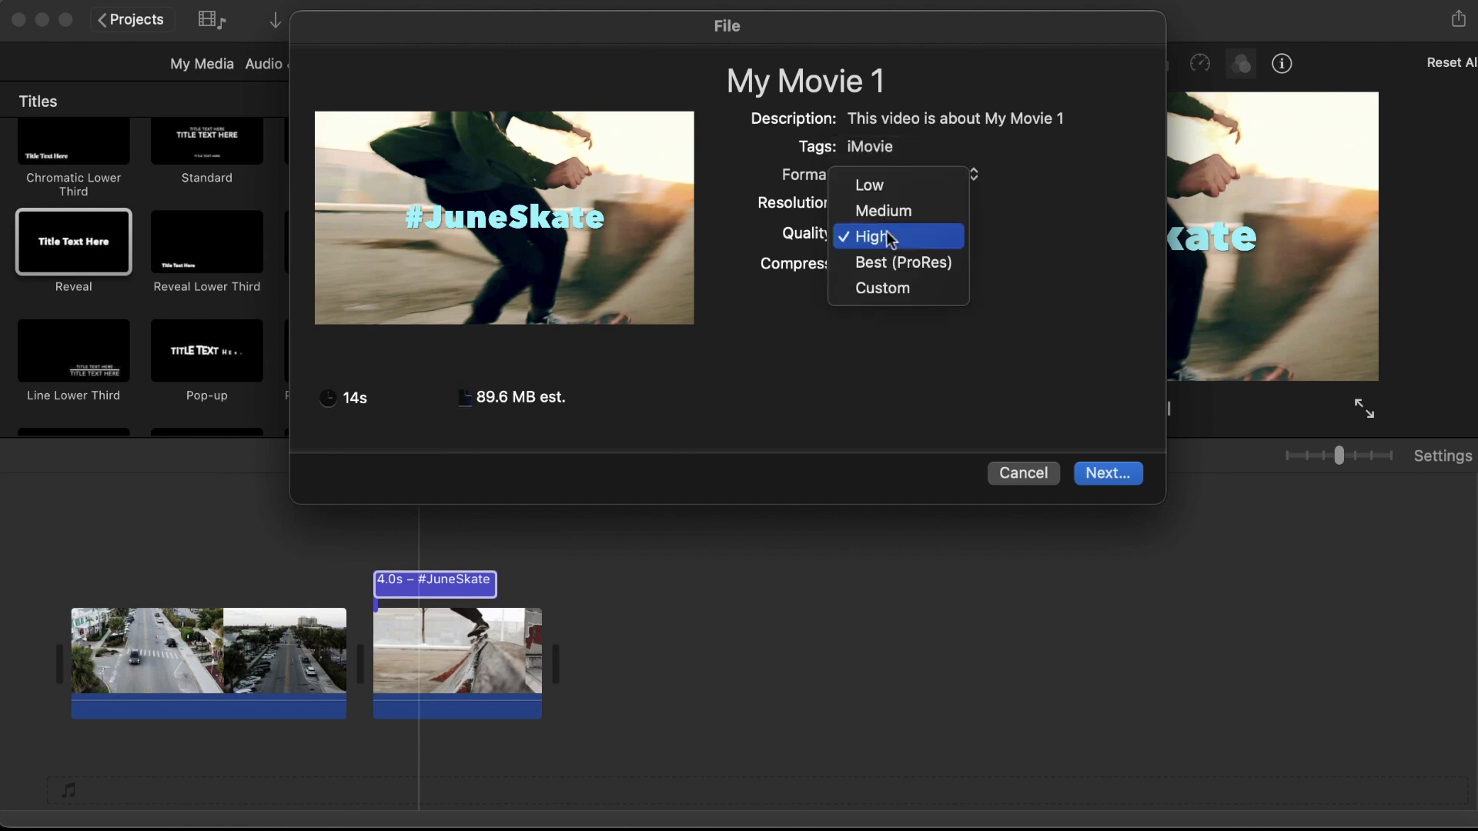
pyautogui.click(892, 262)
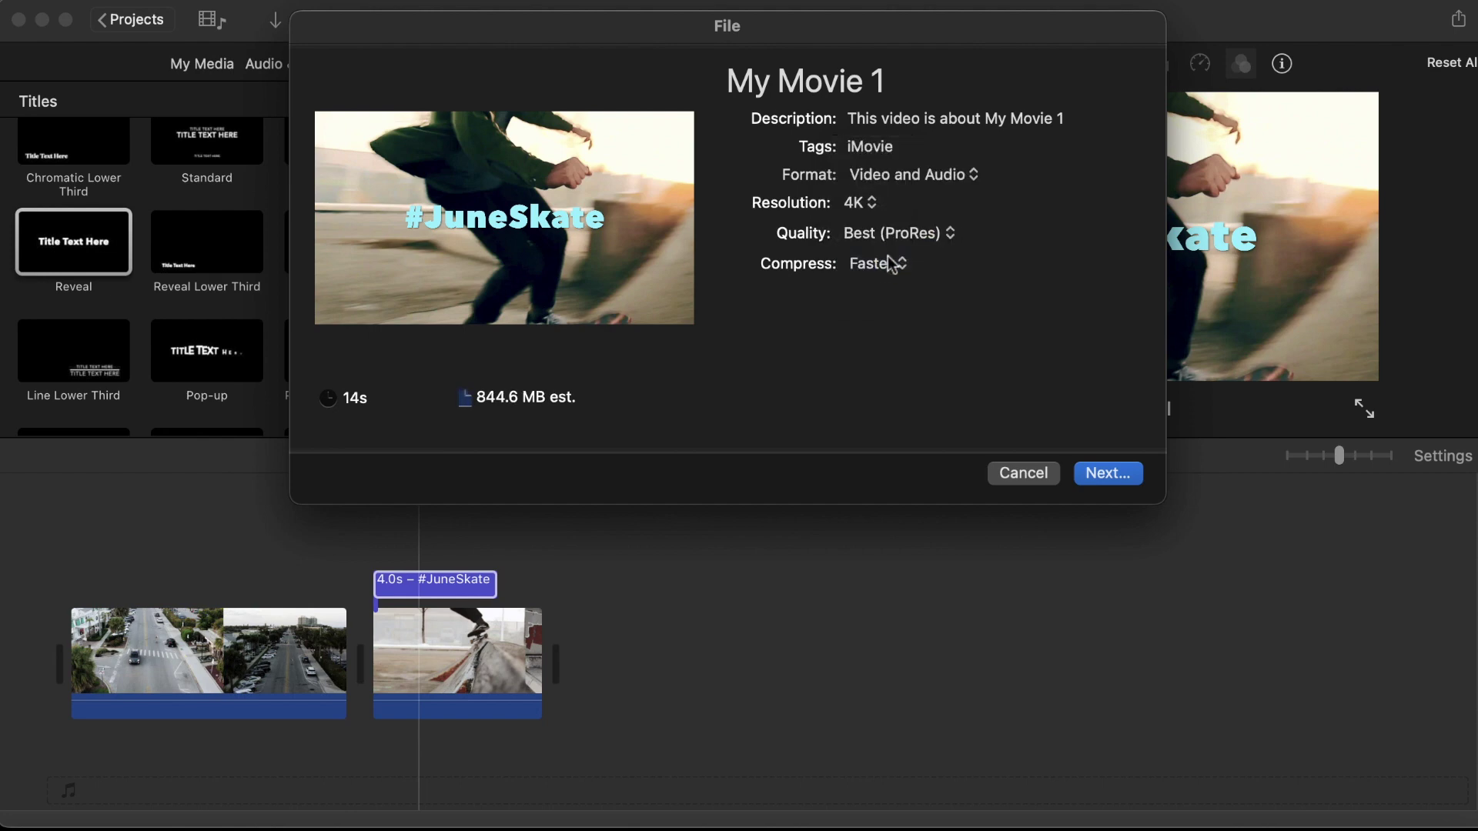
pyautogui.click(892, 264)
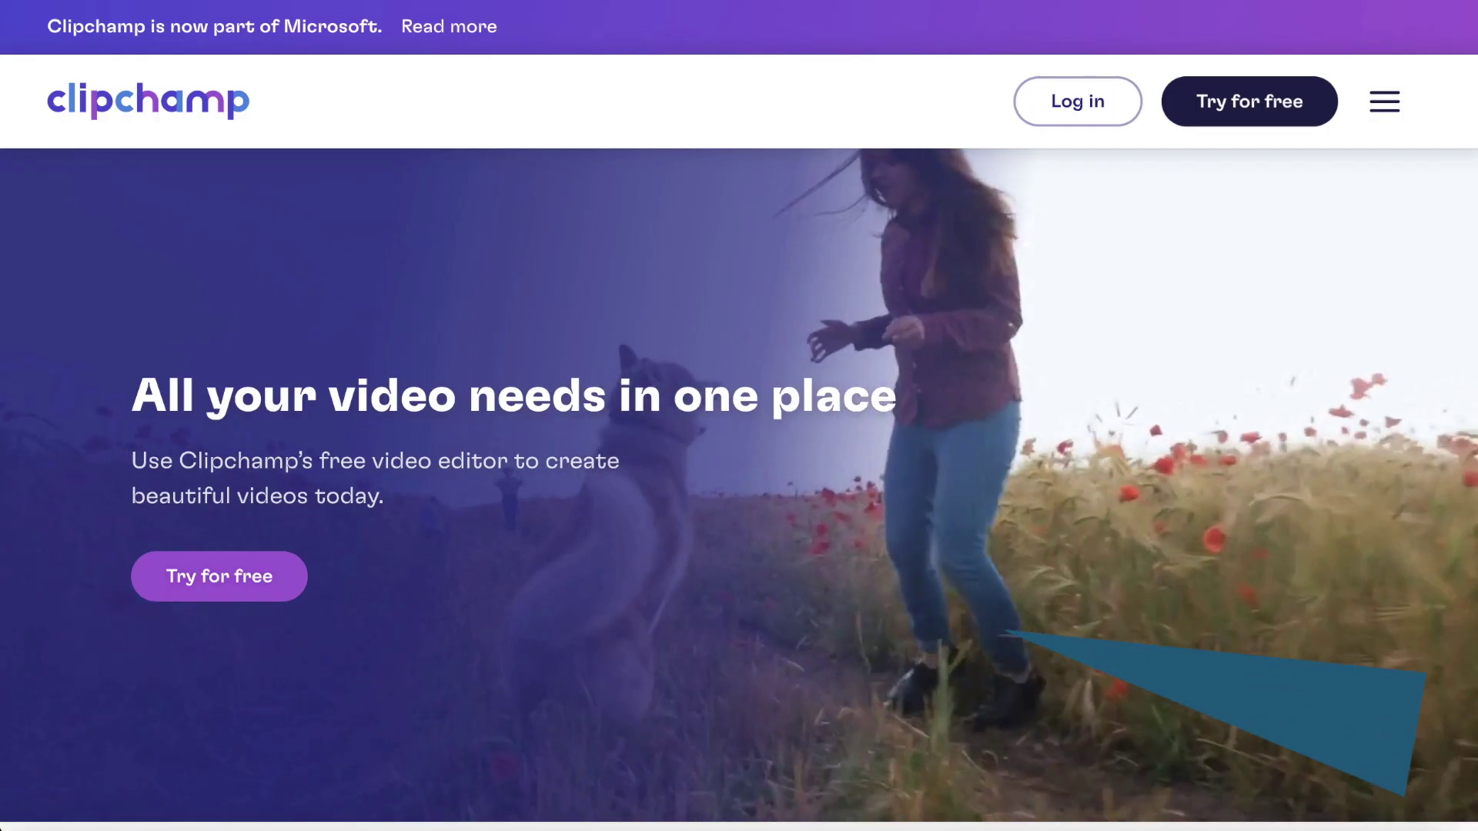
# Put Video 3 and Video 4 back to back on the timeline, playhead at 0:03.42.
pyautogui.scroll(-5, 739, 415)
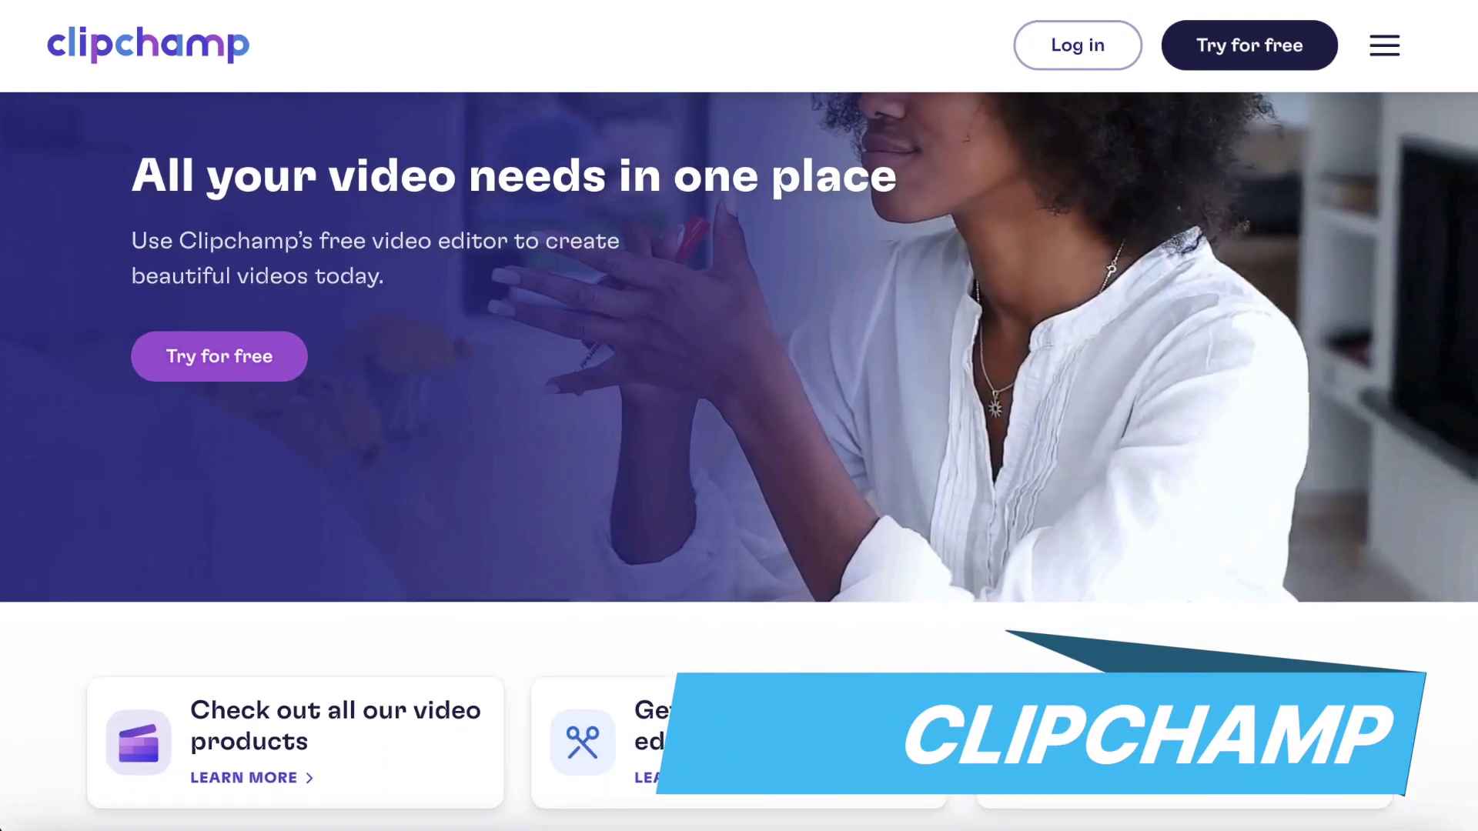
pyautogui.scroll(-5, 739, 462)
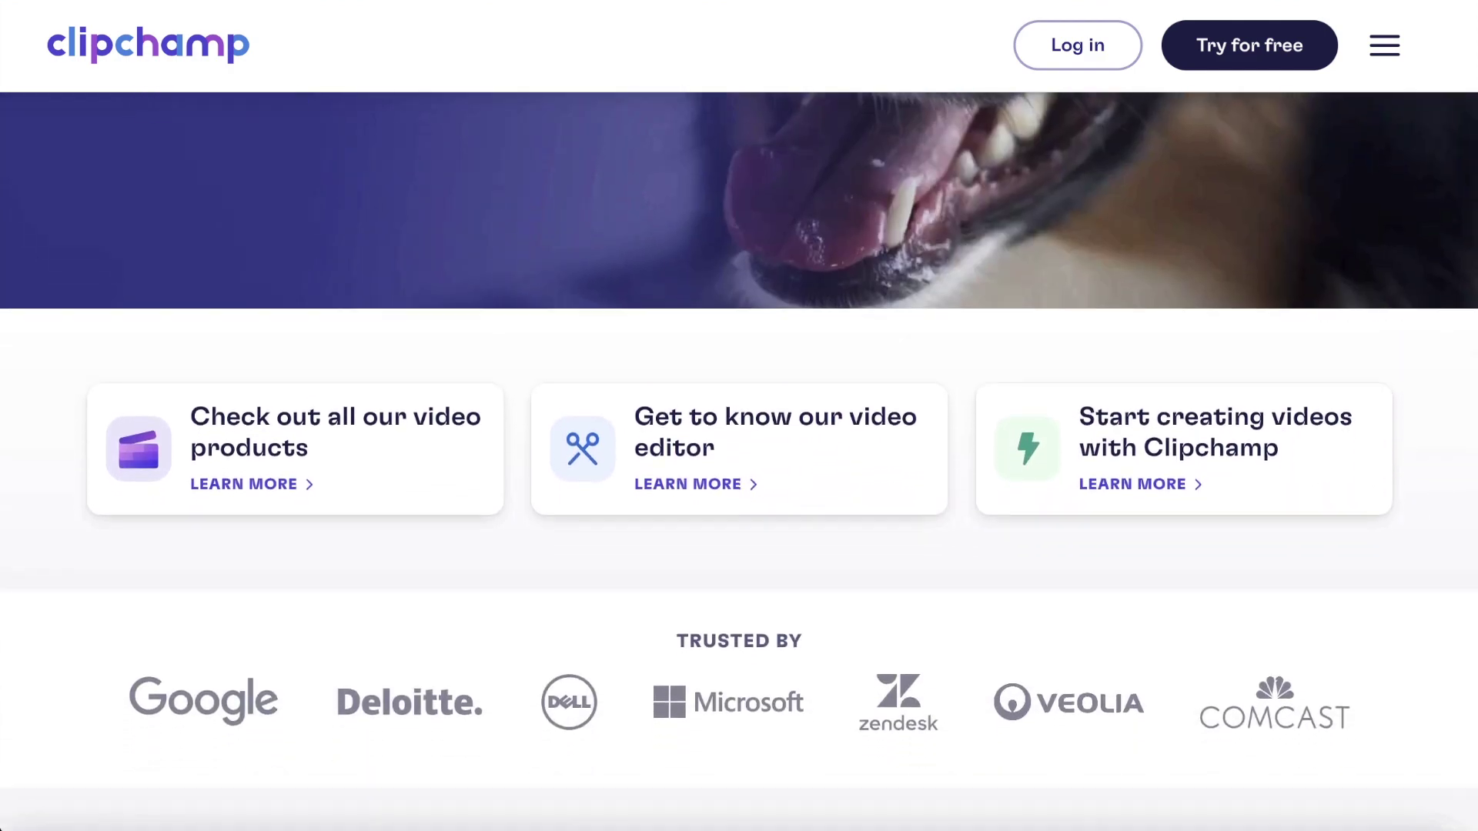
pyautogui.scroll(-4, 739, 462)
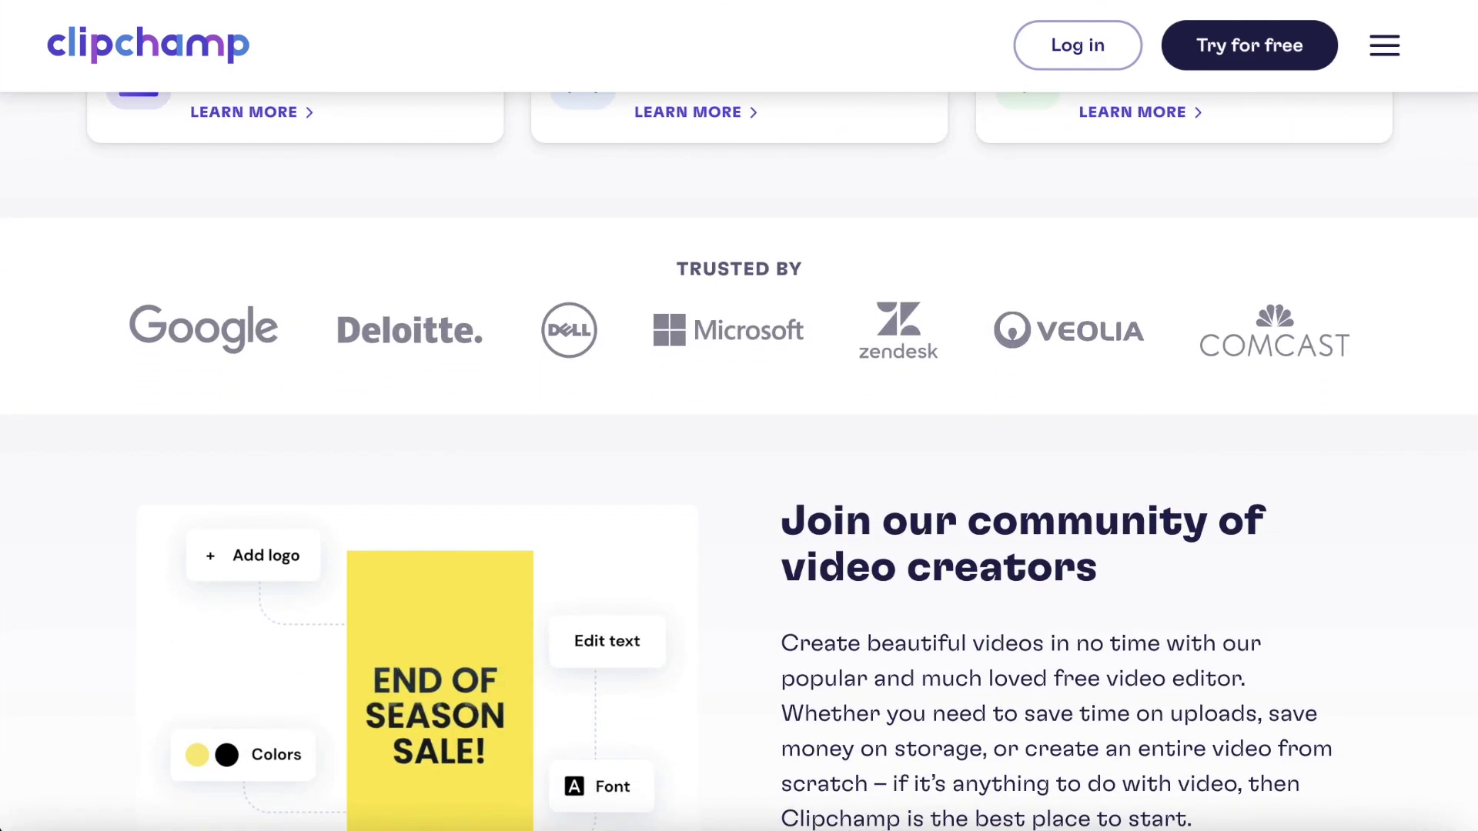
pyautogui.scroll(-5, 739, 462)
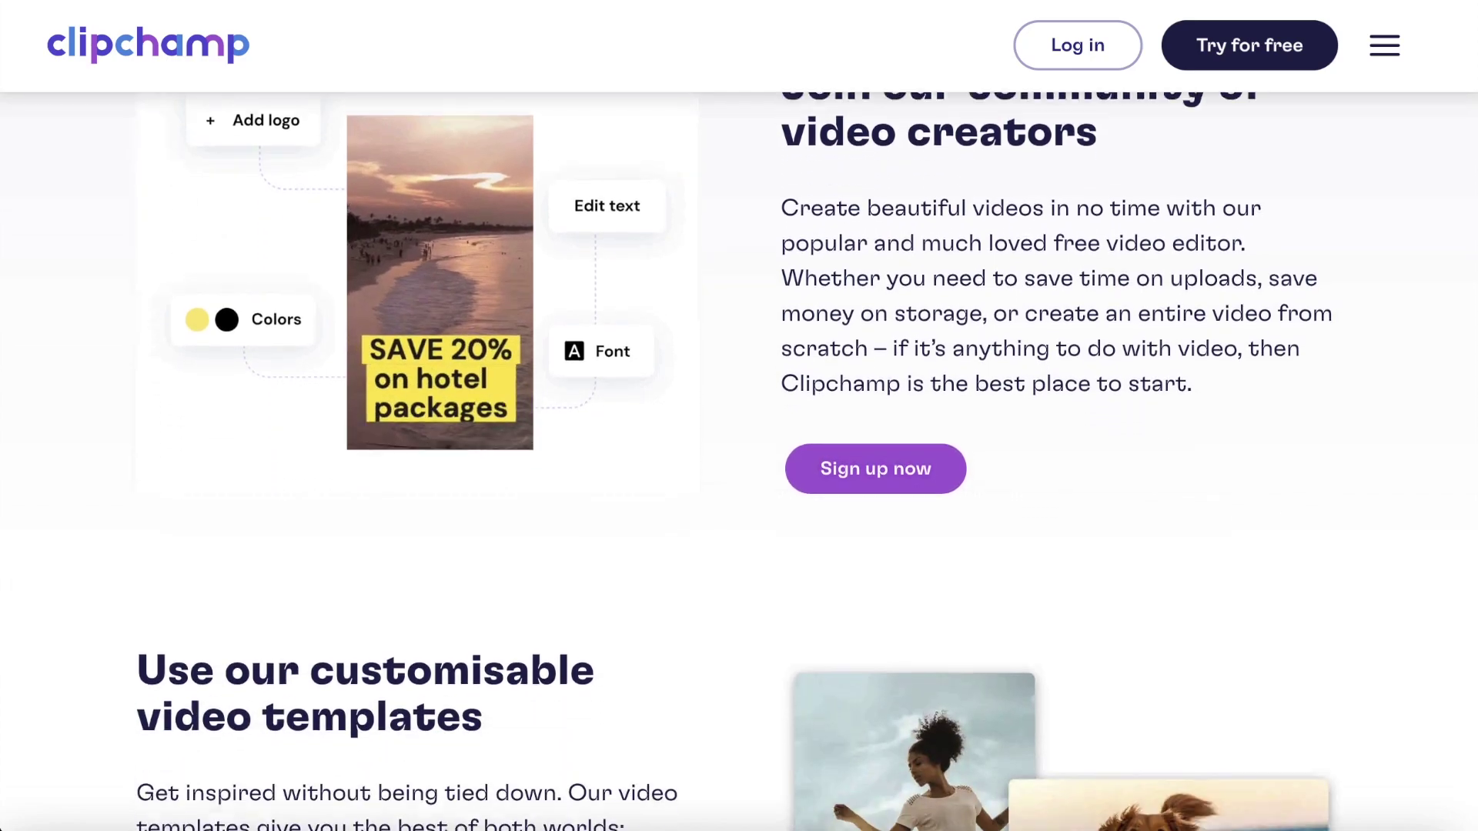
pyautogui.scroll(-4, 739, 462)
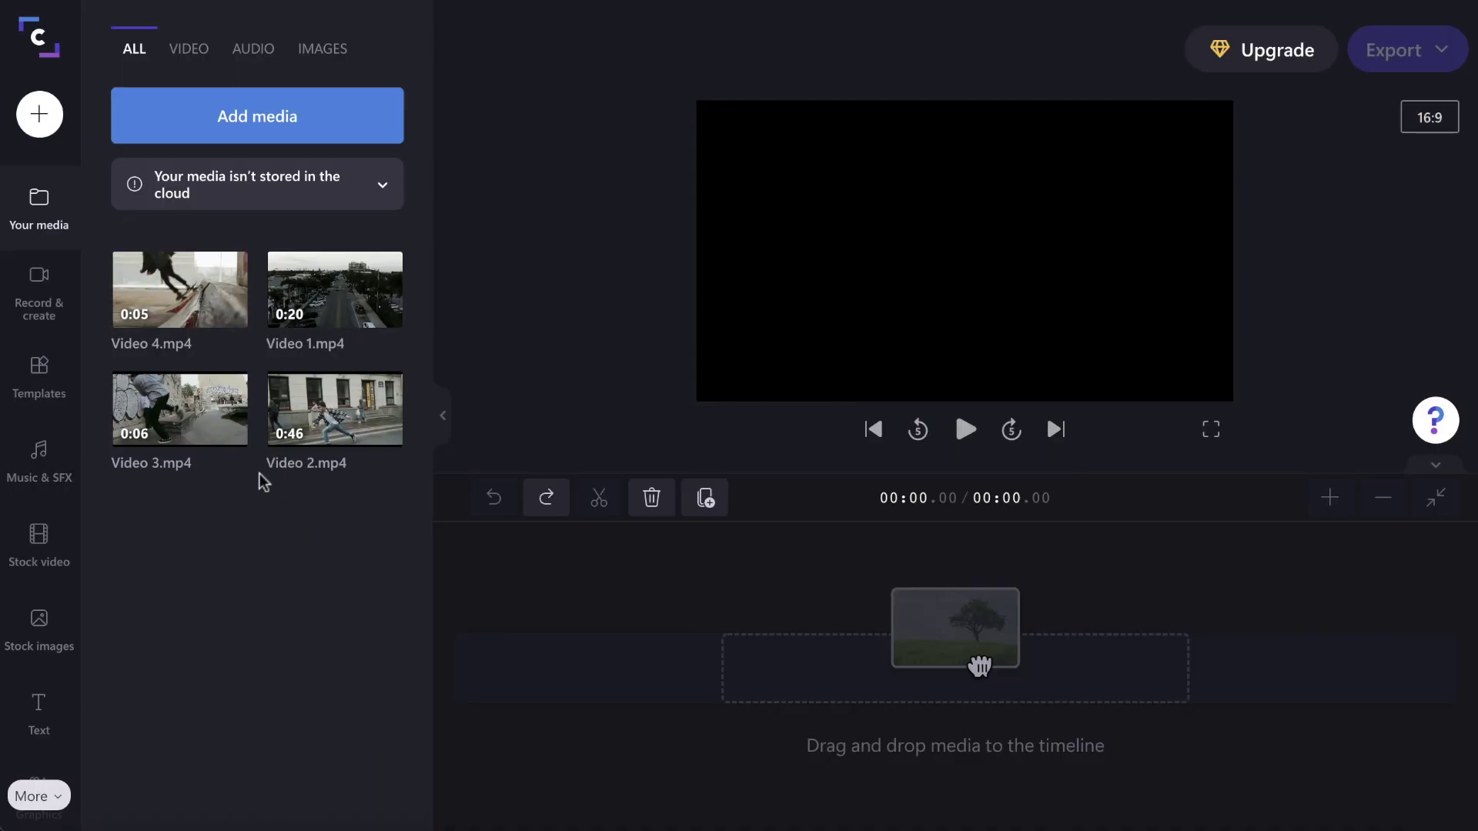
pyautogui.moveTo(199, 420)
pyautogui.moveTo(199, 419); pyautogui.dragTo(653, 633)
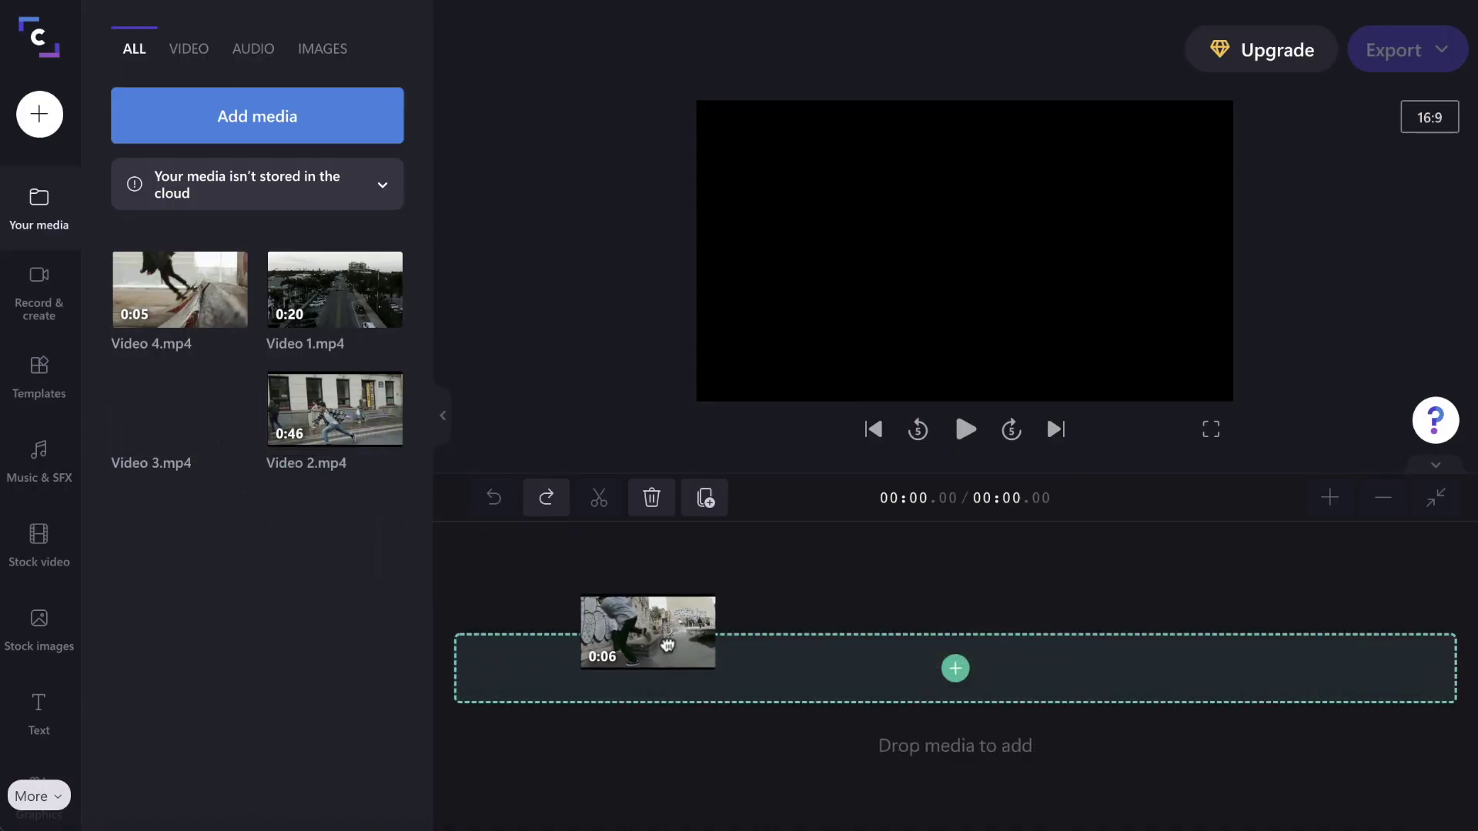
pyautogui.moveTo(197, 297); pyautogui.dragTo(1040, 680)
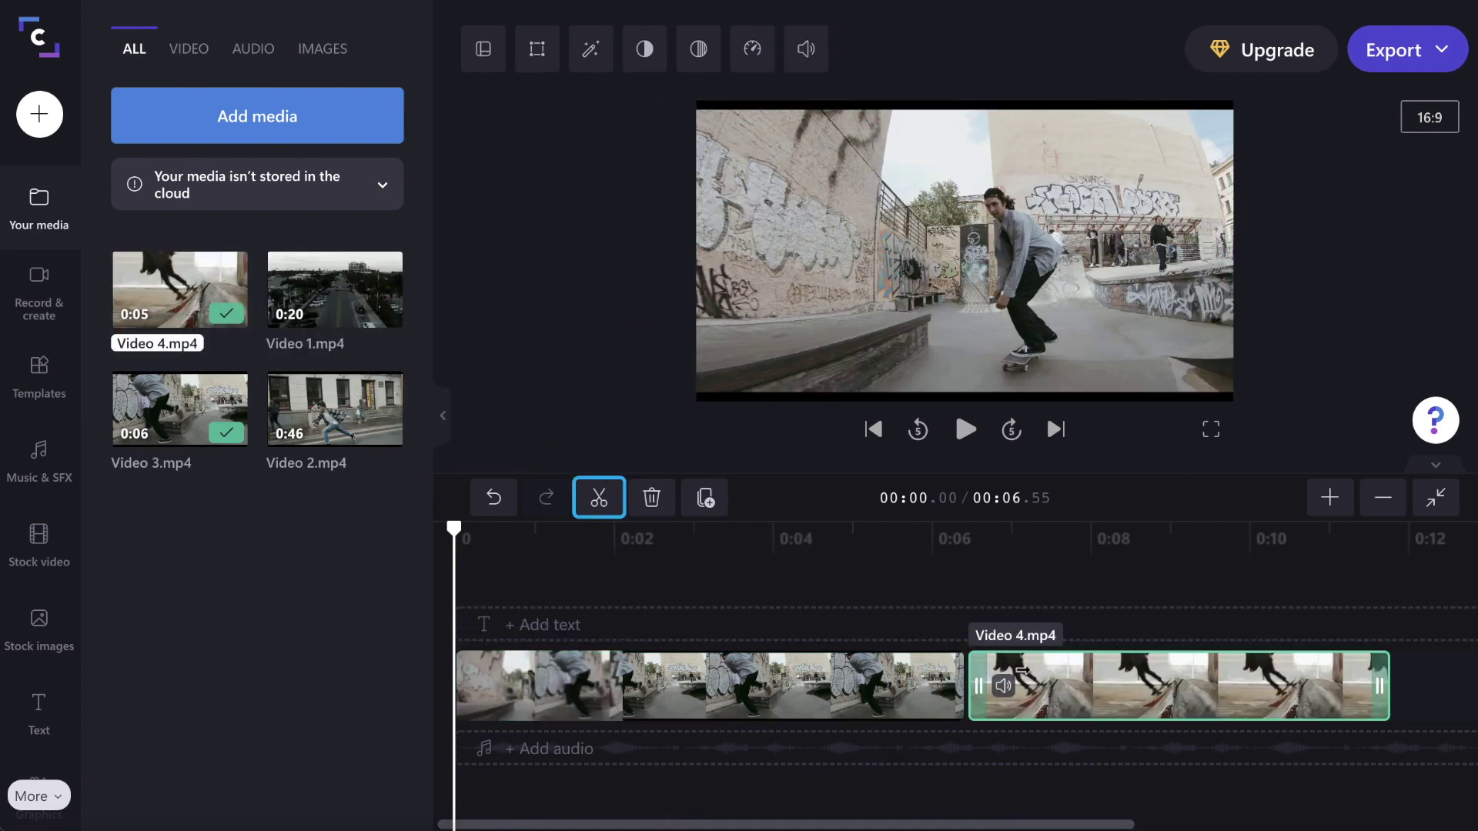
pyautogui.click(722, 585)
# Split Video 3 at 0:03.42 and 0:04.98, trim its last piece short, and select Video 4.
pyautogui.click(599, 498)
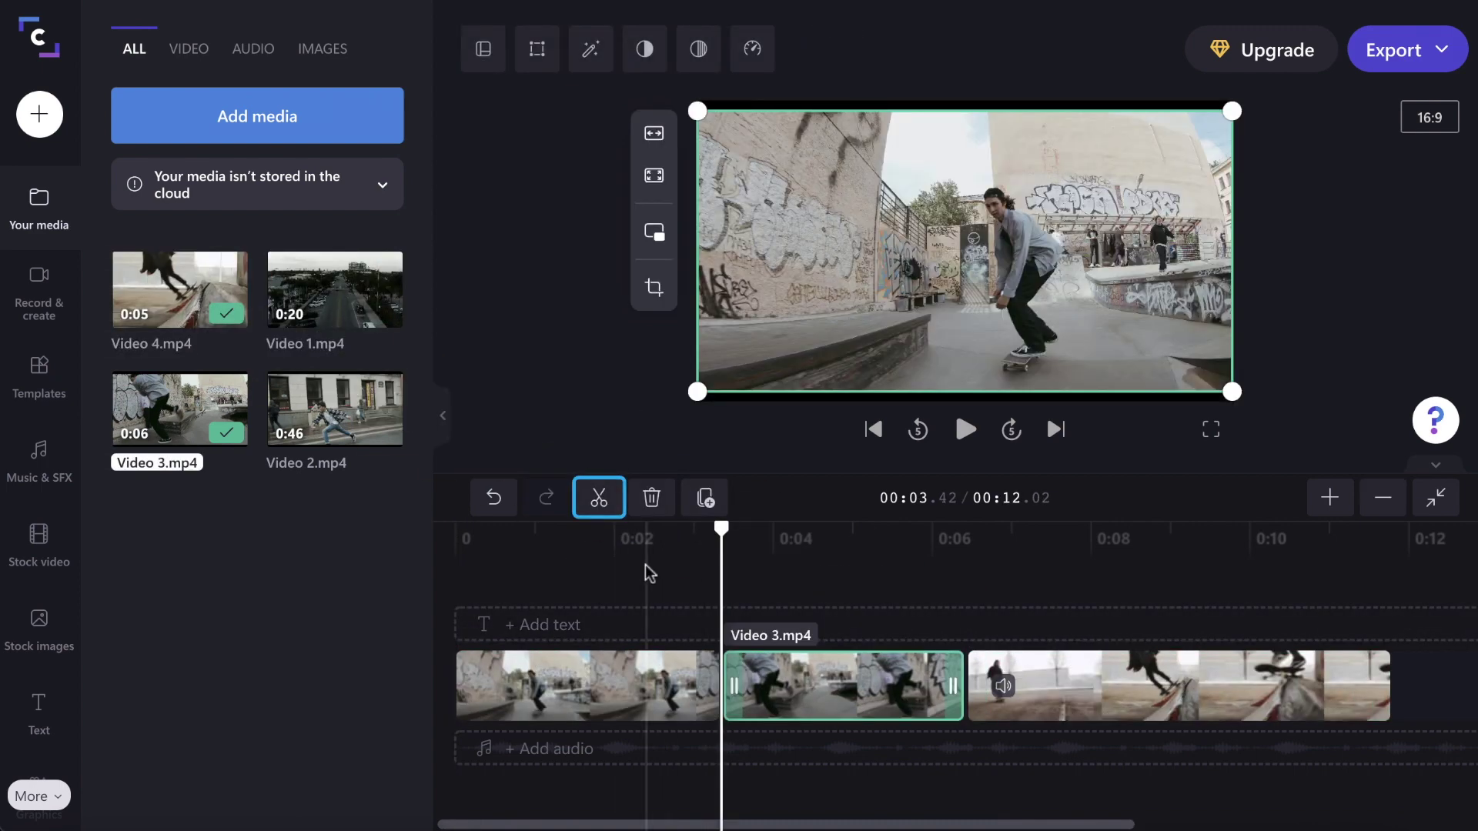
pyautogui.click(843, 573)
pyautogui.press('s')
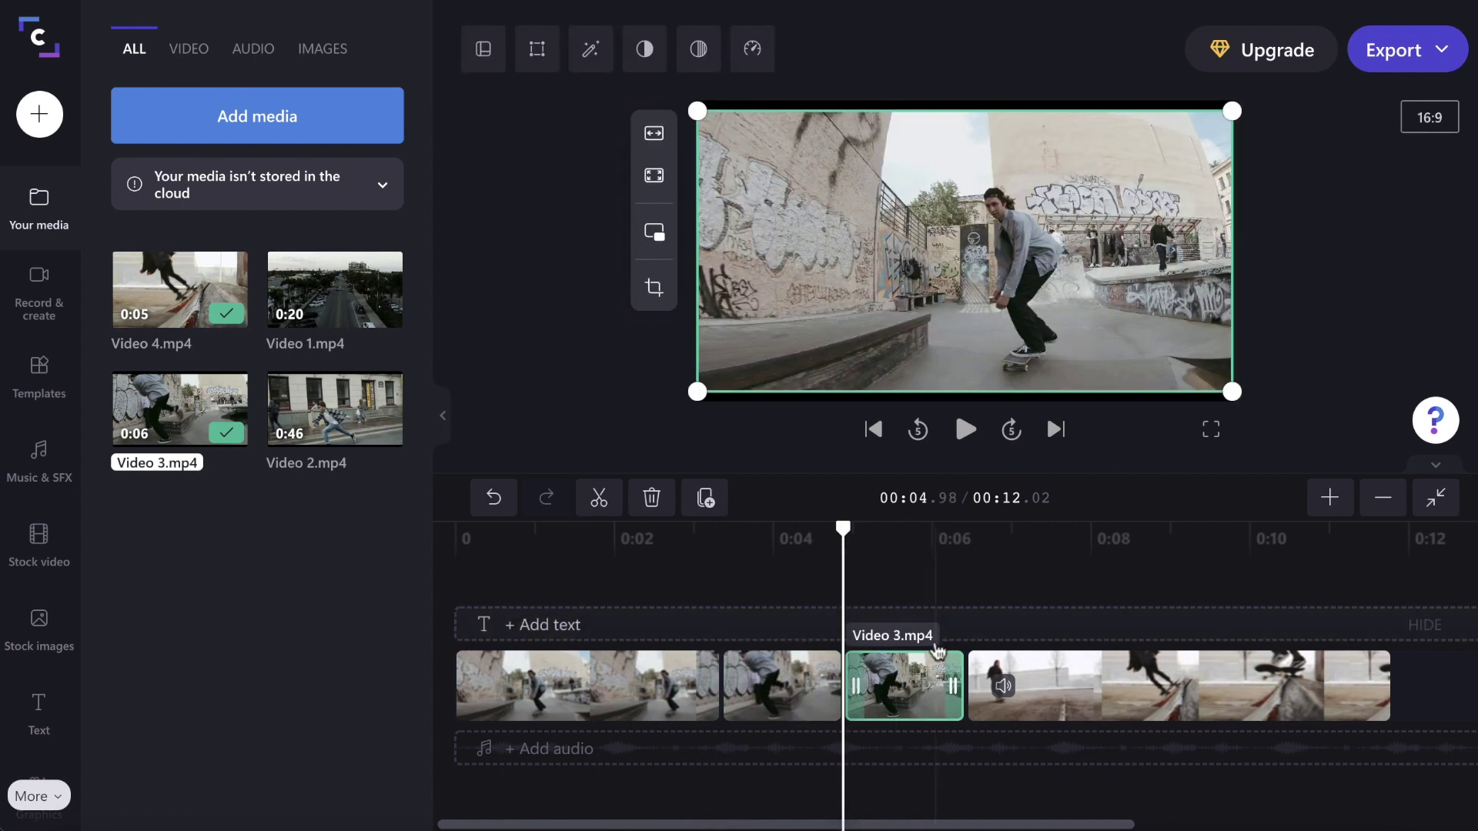
pyautogui.moveTo(938, 650); pyautogui.dragTo(891, 674)
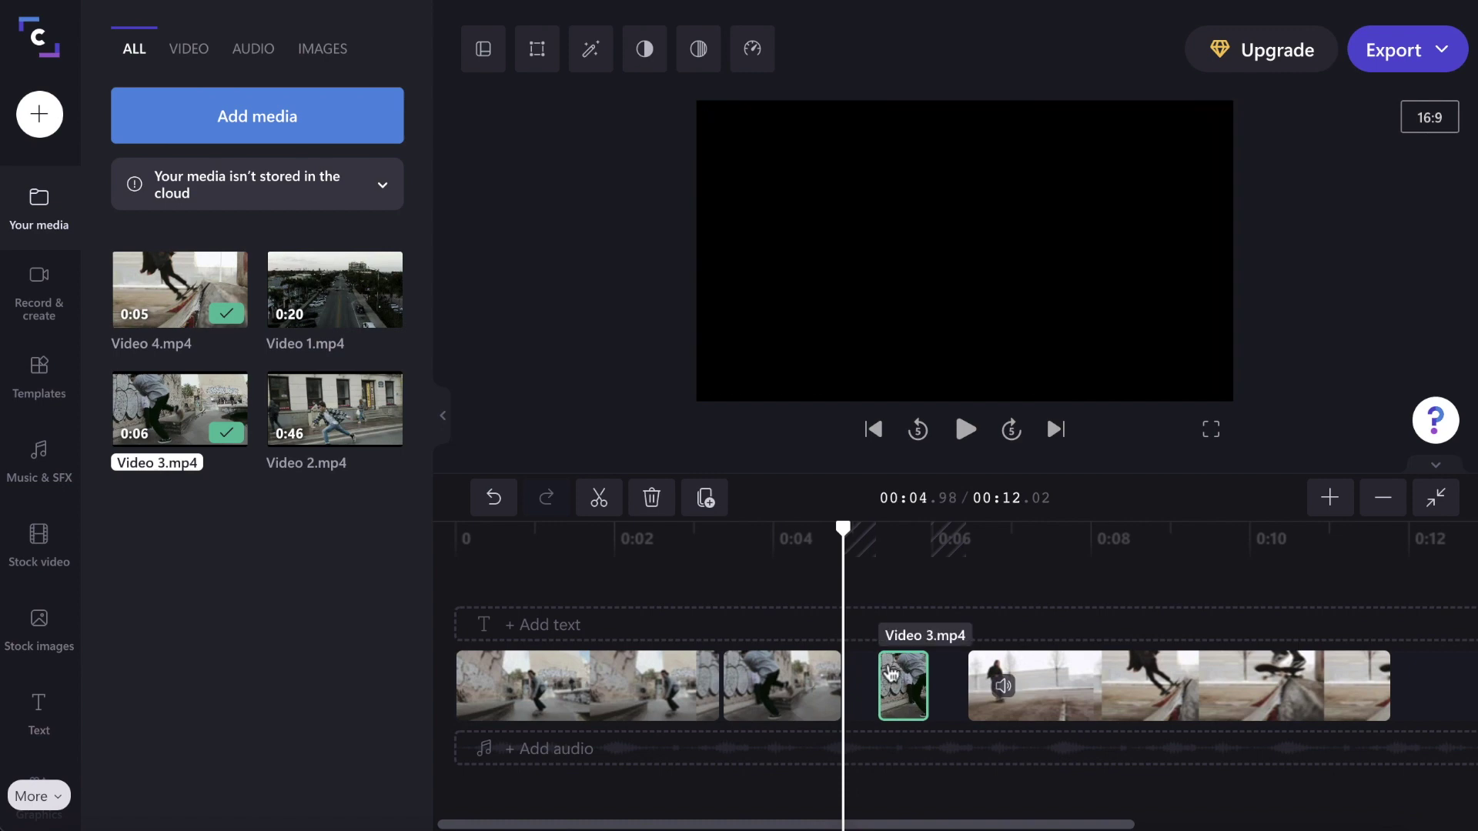
pyautogui.click(1015, 681)
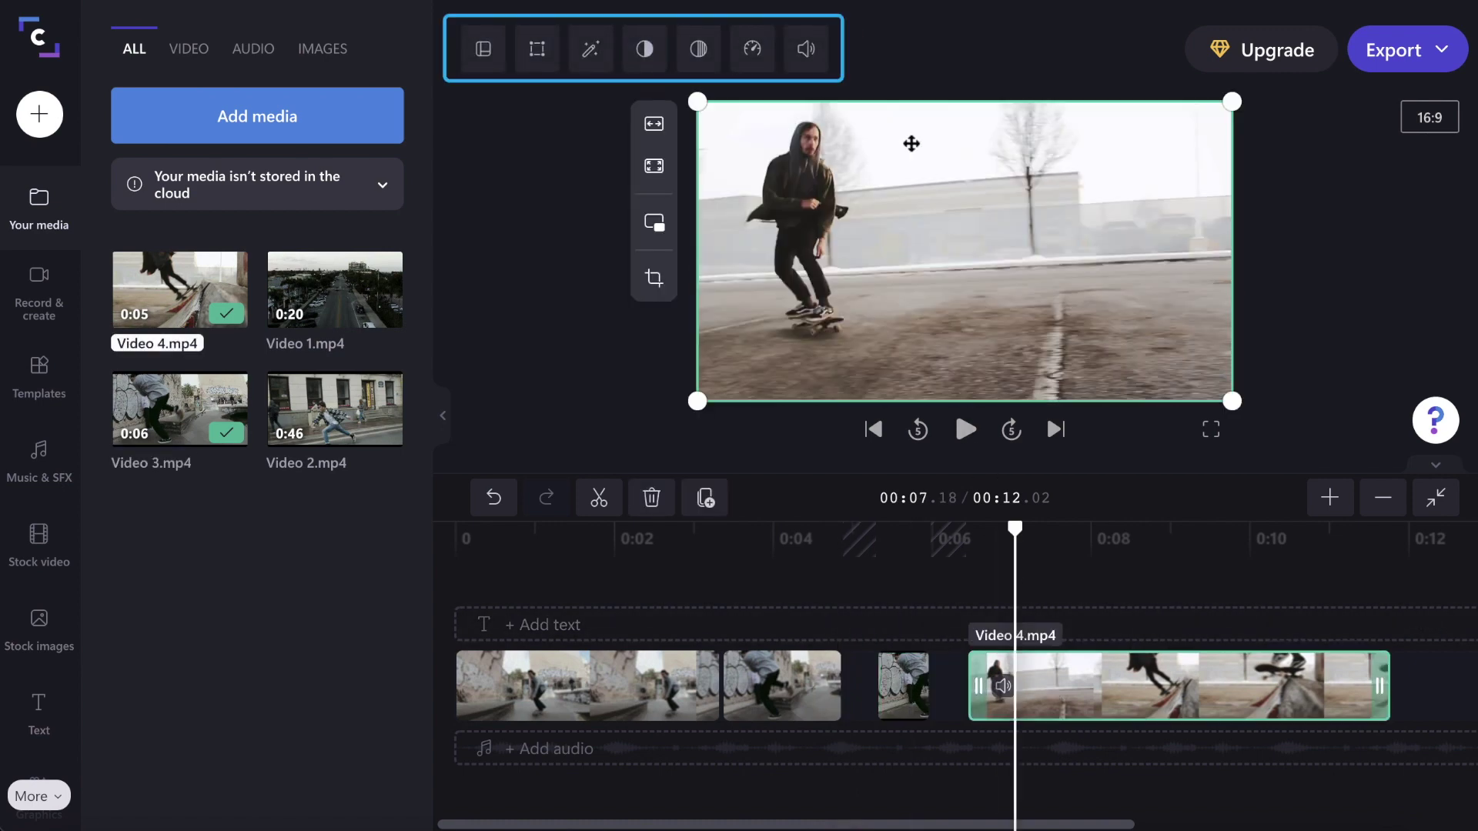
# Give Video 4 134% volume, fast speed, a 0.3s fade-in and lower saturation.
pyautogui.click(817, 54)
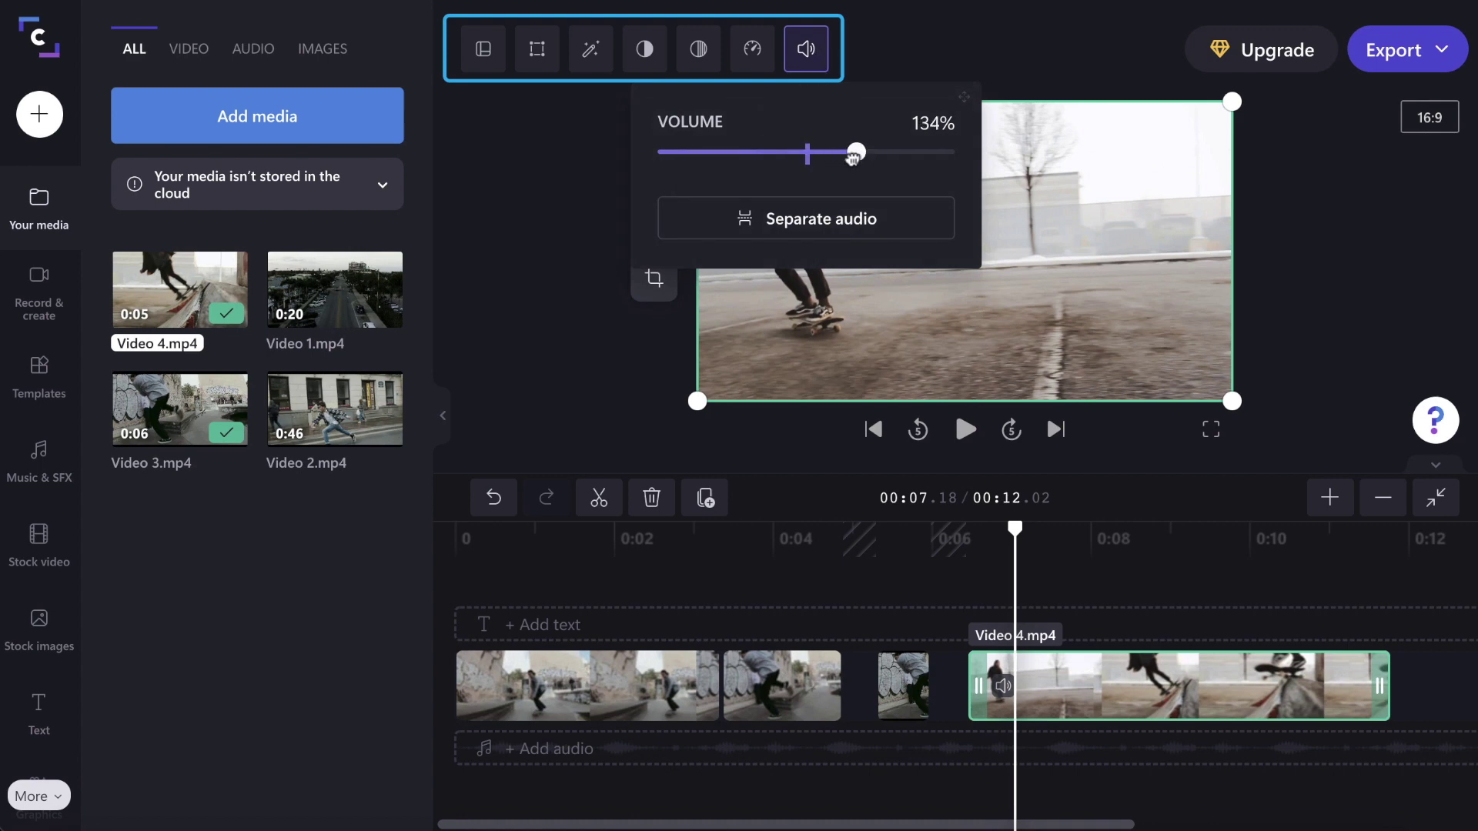
pyautogui.click(753, 51)
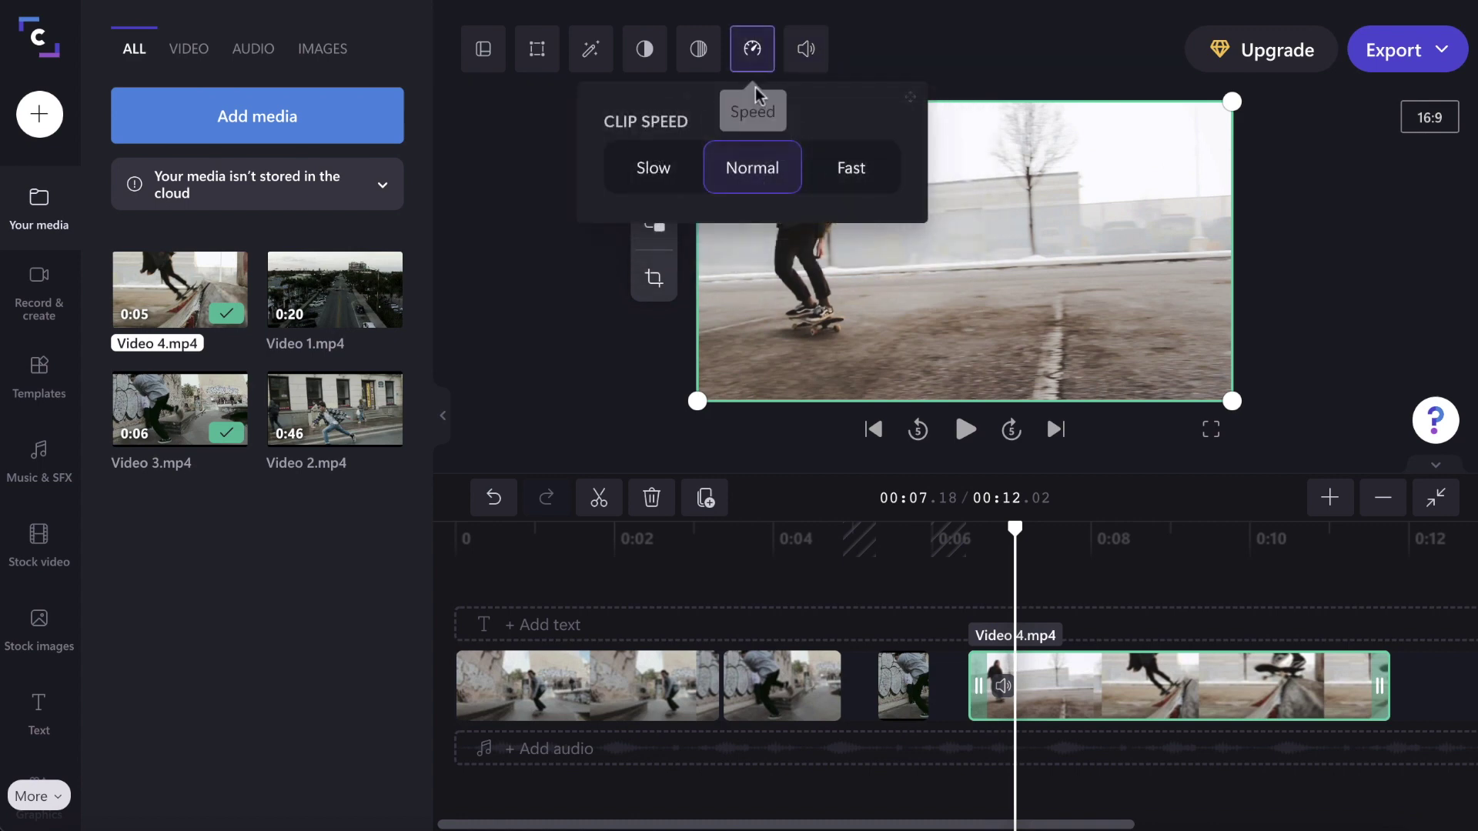
pyautogui.click(851, 168)
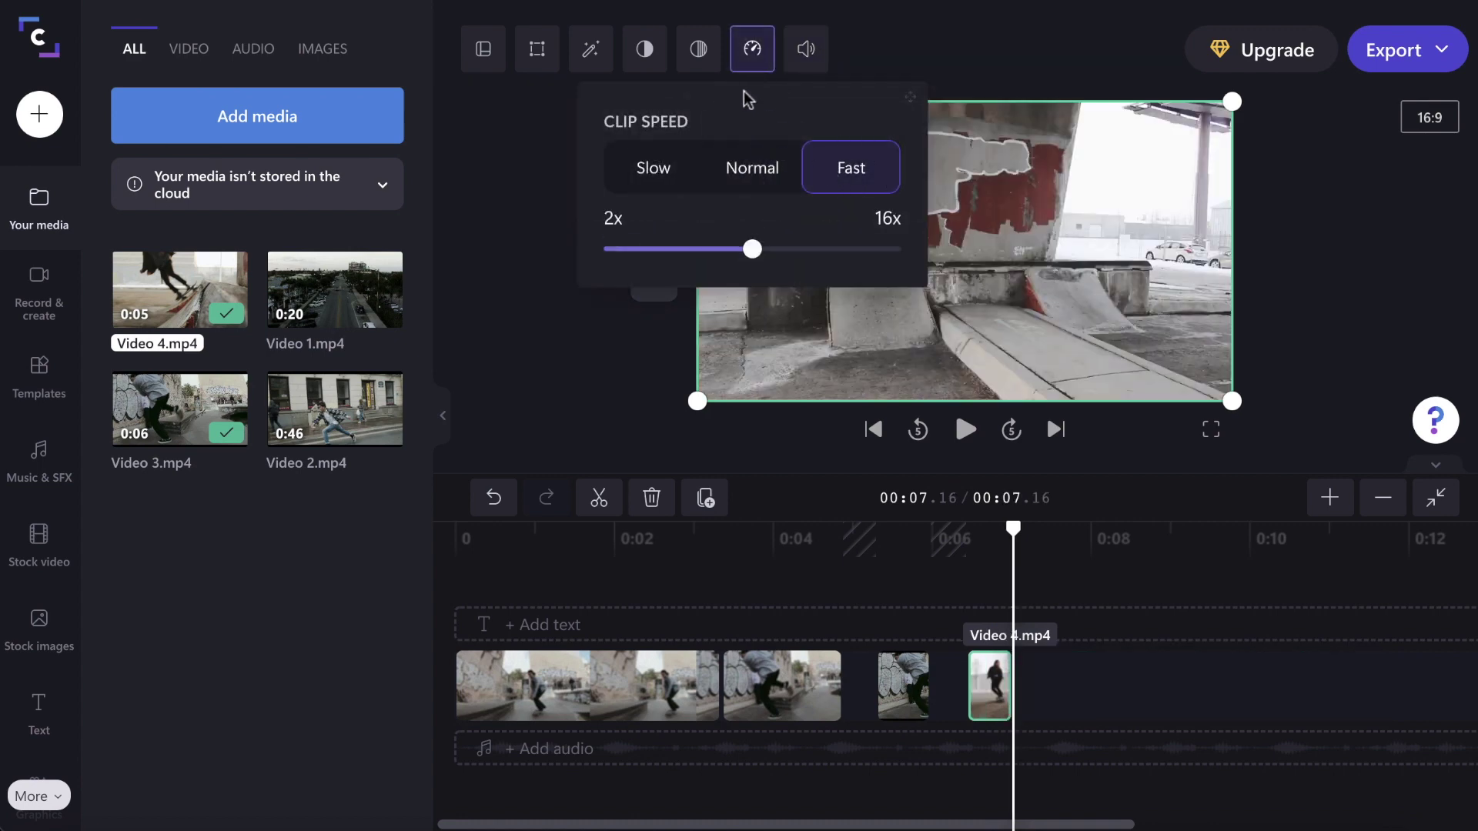
pyautogui.click(705, 58)
pyautogui.moveTo(549, 152); pyautogui.dragTo(687, 149)
pyautogui.click(644, 49)
pyautogui.moveTo(640, 215); pyautogui.dragTo(621, 216)
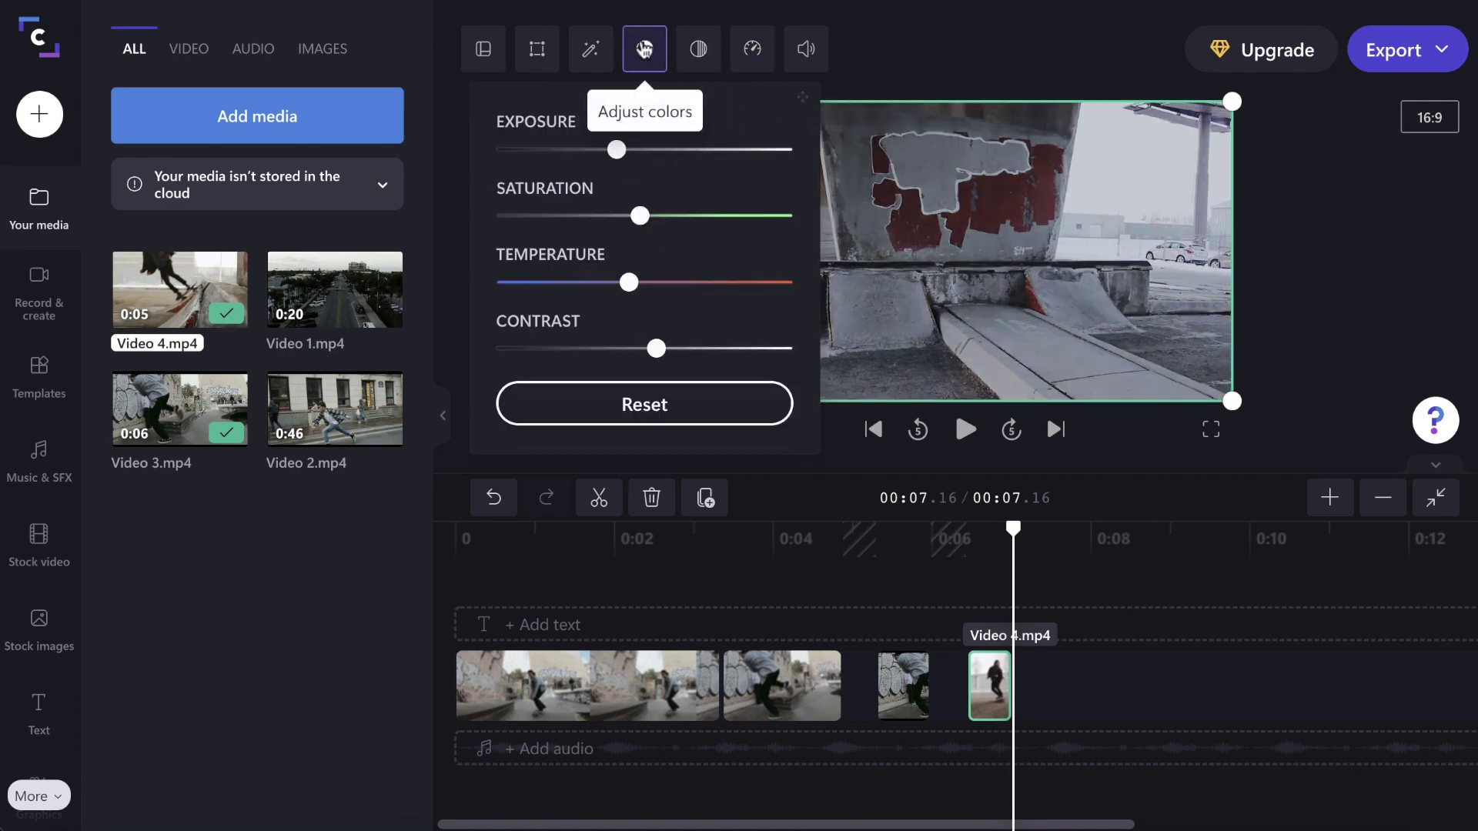
# Apply a colour filter to Video 4, crop it tighter and make it fill the frame.
pyautogui.click(593, 49)
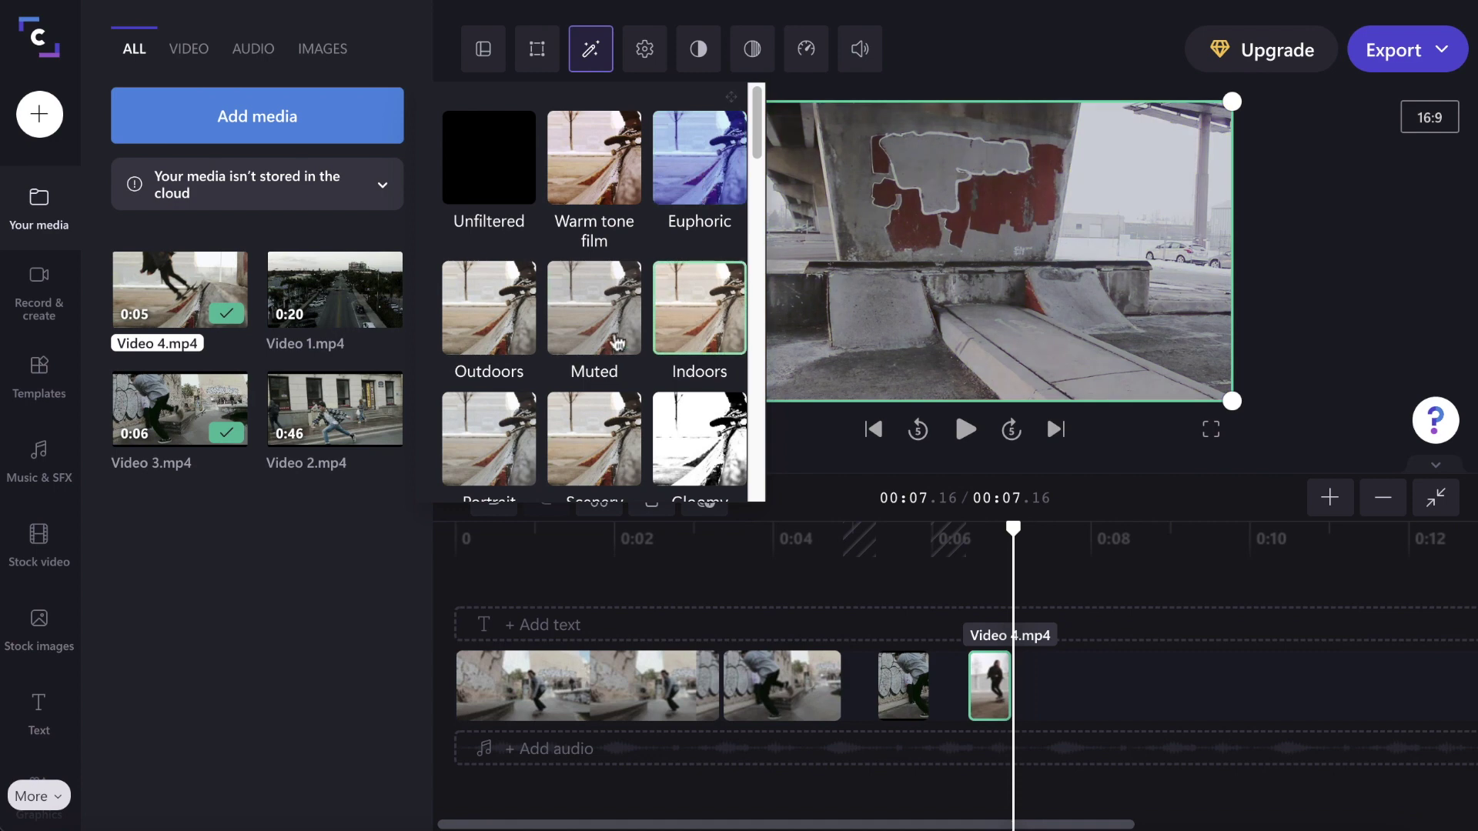
pyautogui.click(488, 308)
pyautogui.click(589, 51)
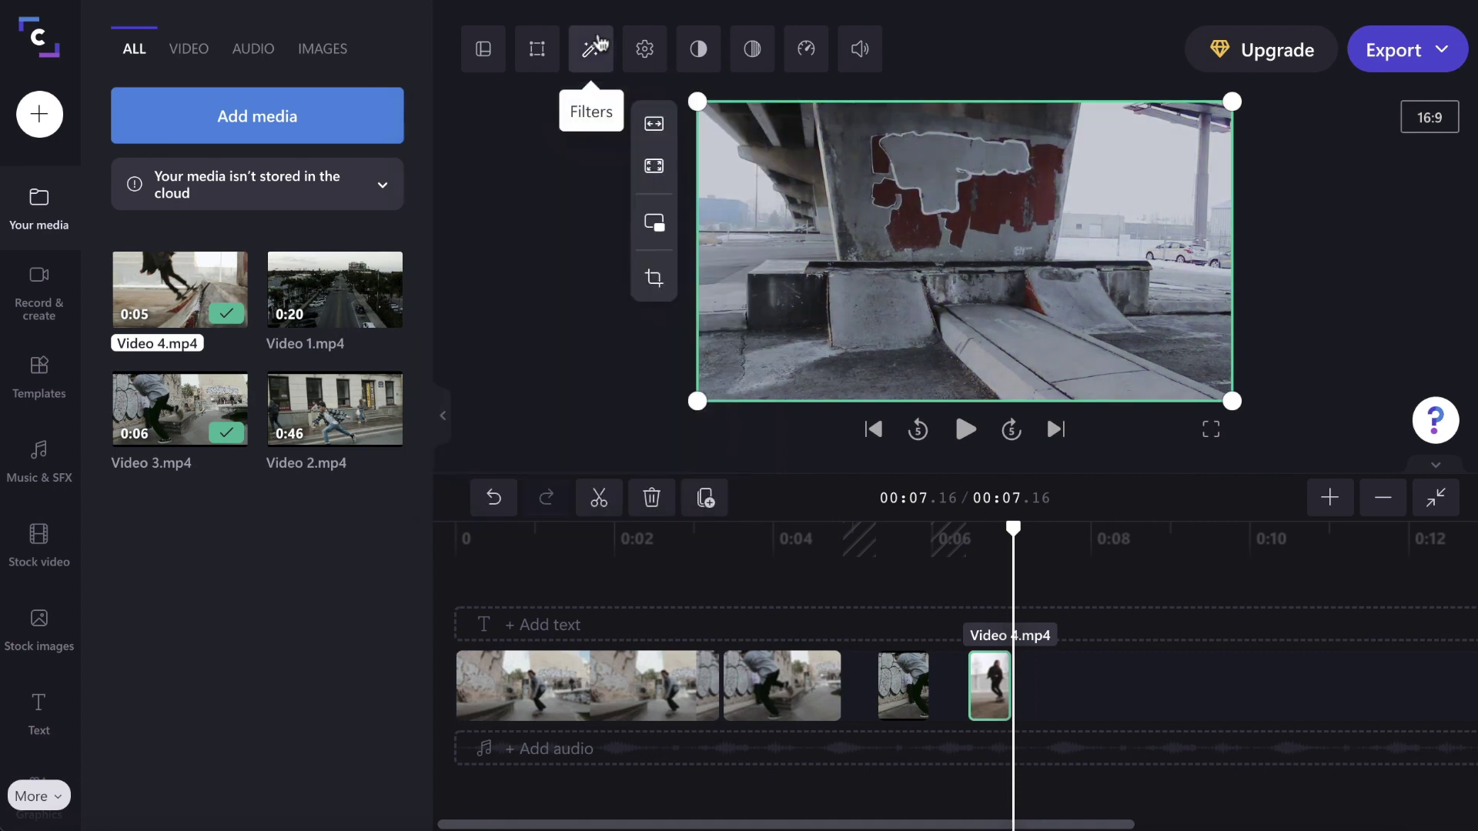
pyautogui.click(662, 271)
pyautogui.moveTo(1229, 398); pyautogui.dragTo(1190, 364)
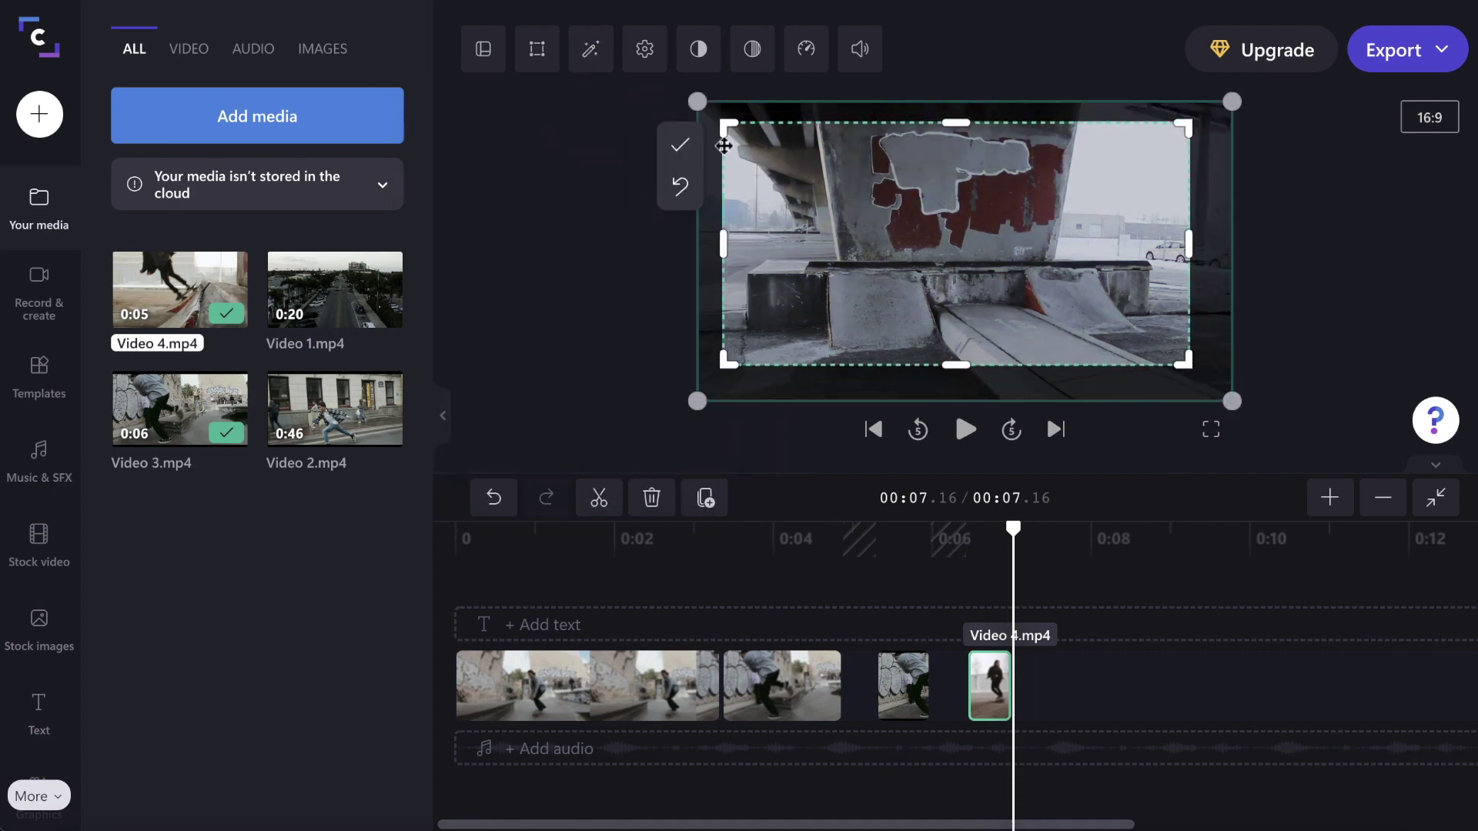
pyautogui.click(679, 144)
pyautogui.click(680, 187)
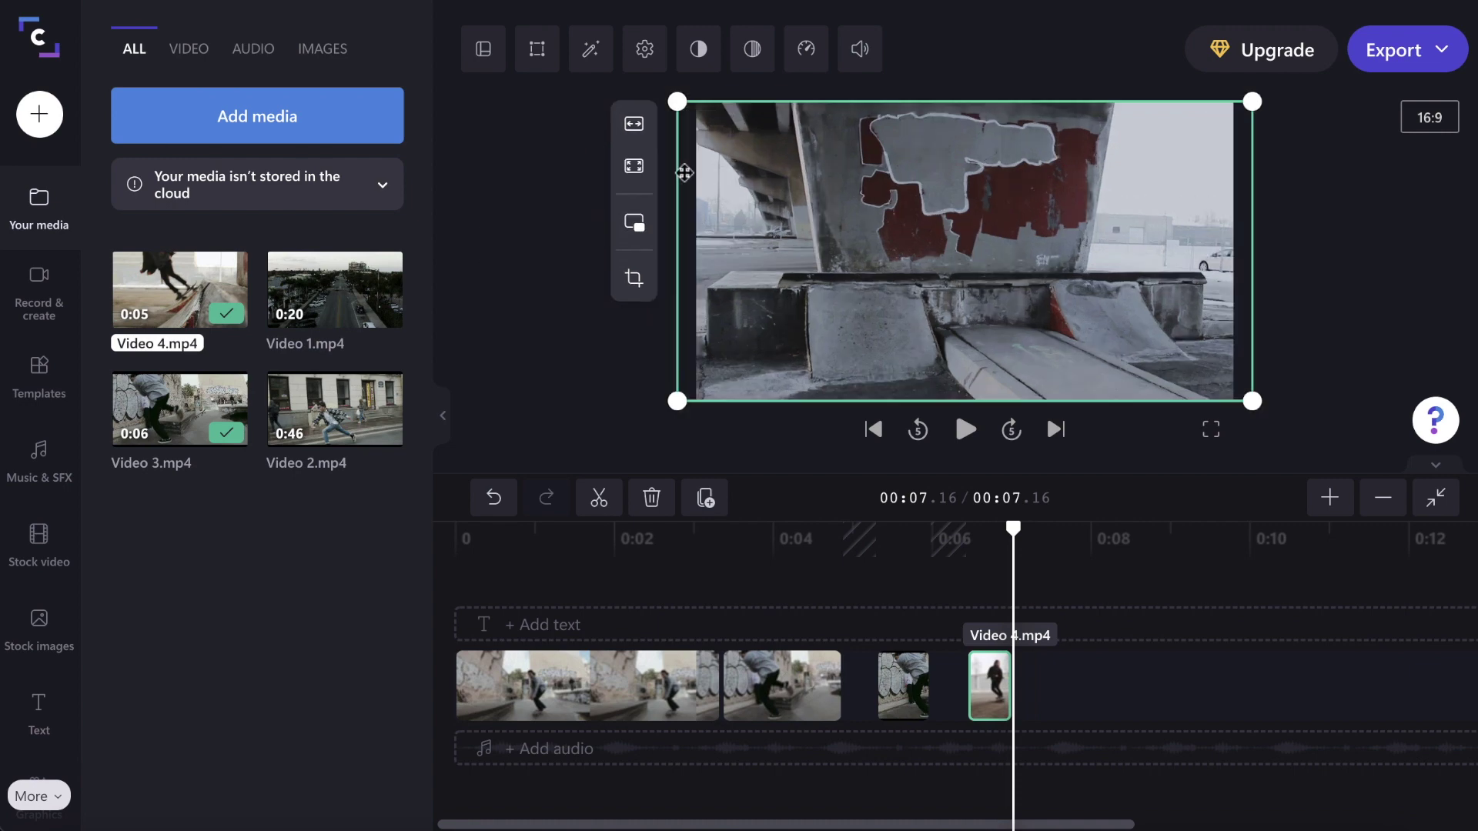
pyautogui.click(519, 333)
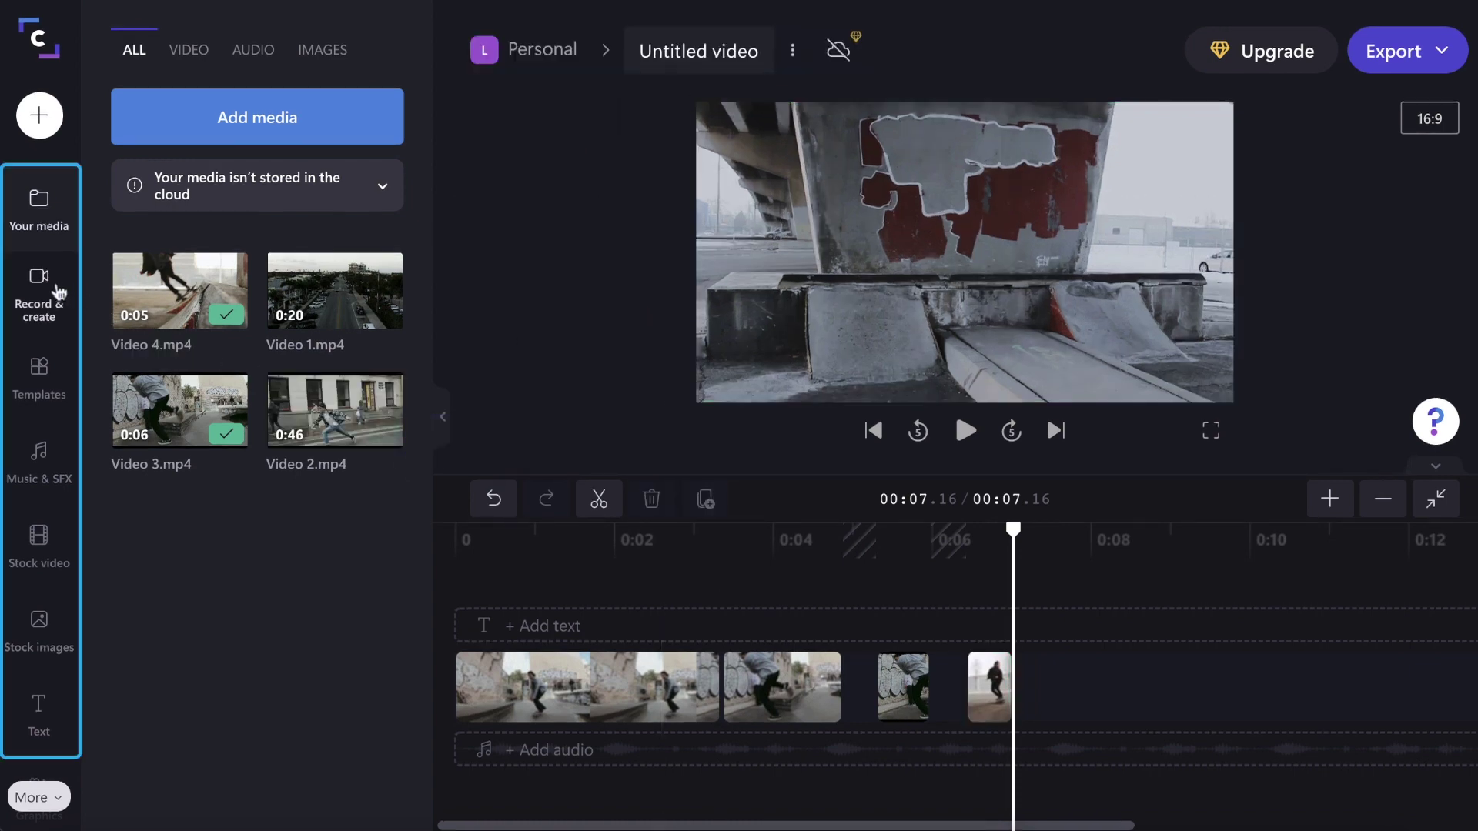
# Browse the recording and creation options and scroll through the template library.
pyautogui.click(38, 292)
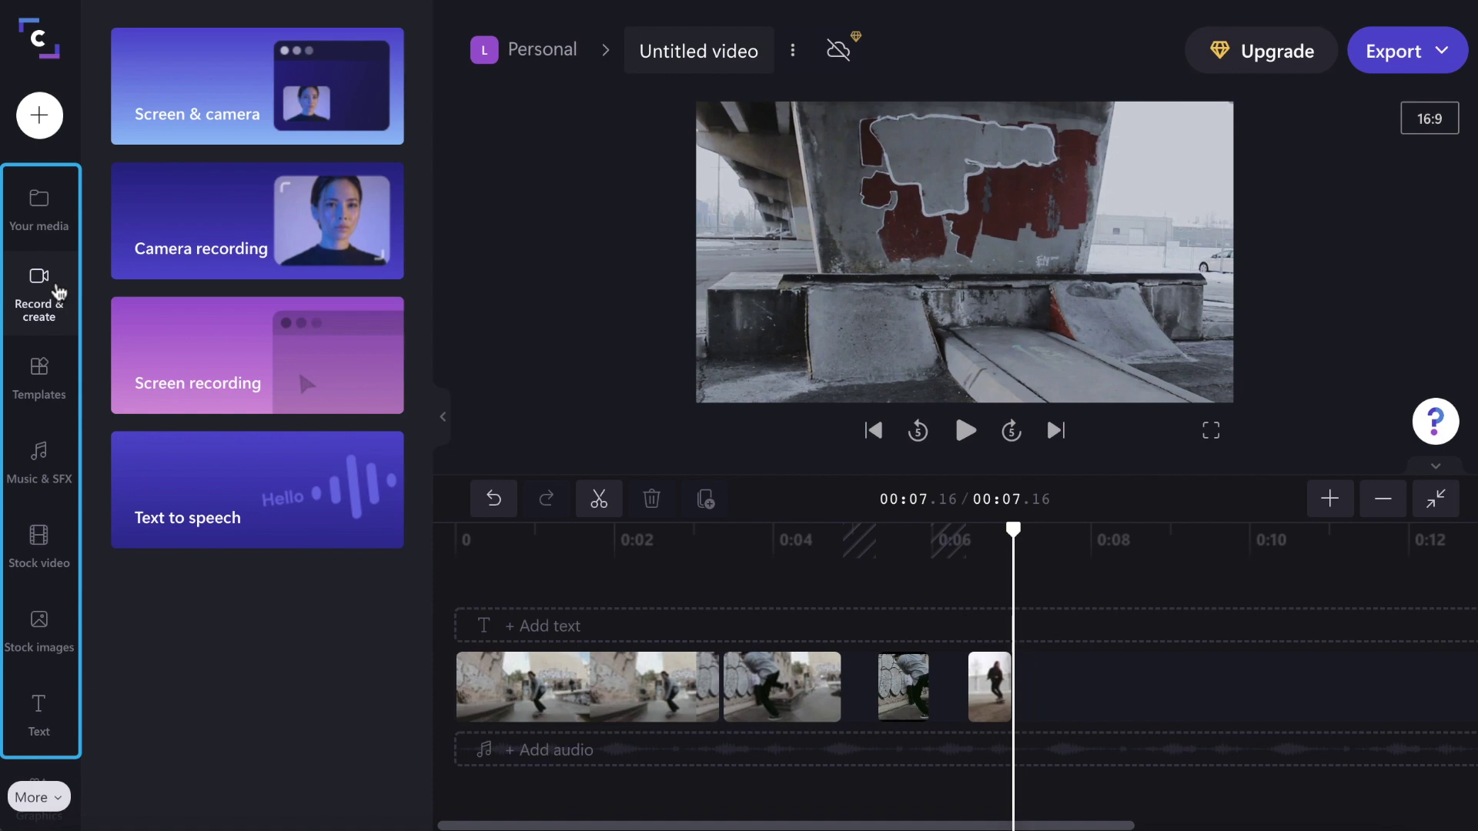
pyautogui.click(40, 371)
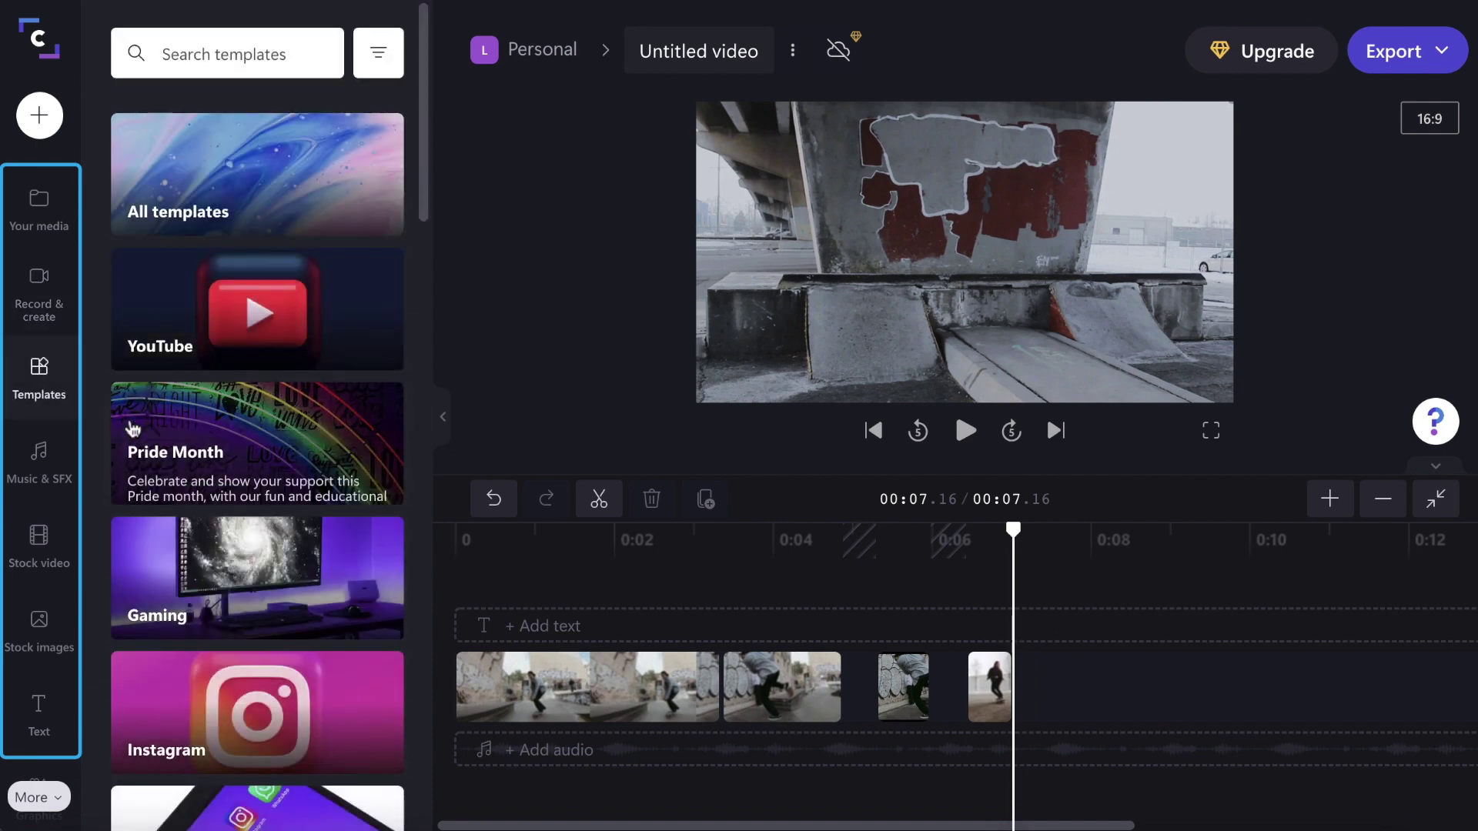
pyautogui.scroll(-3, 132, 429)
pyautogui.scroll(-8, 133, 430)
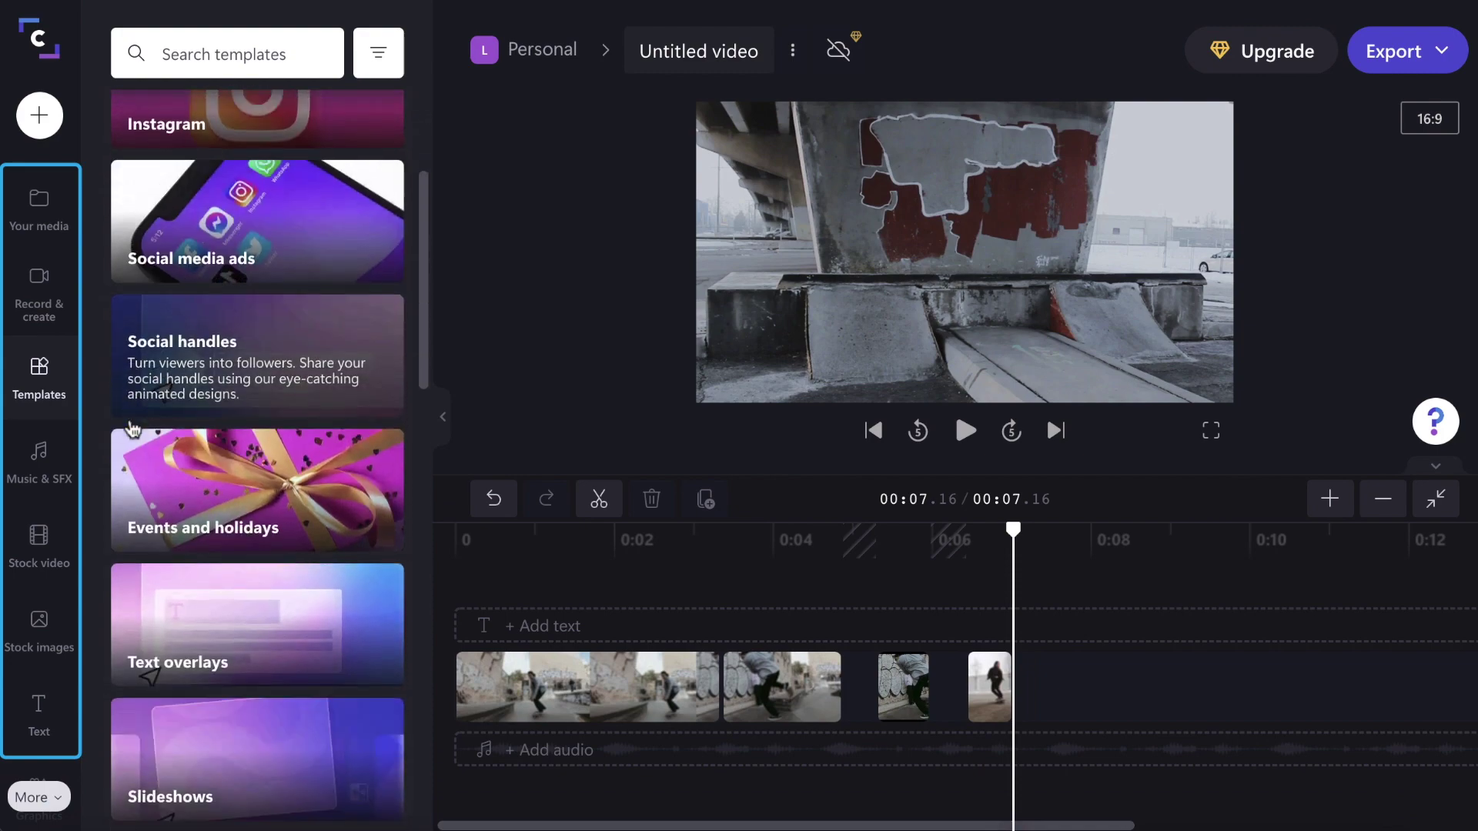
pyautogui.scroll(-8, 132, 430)
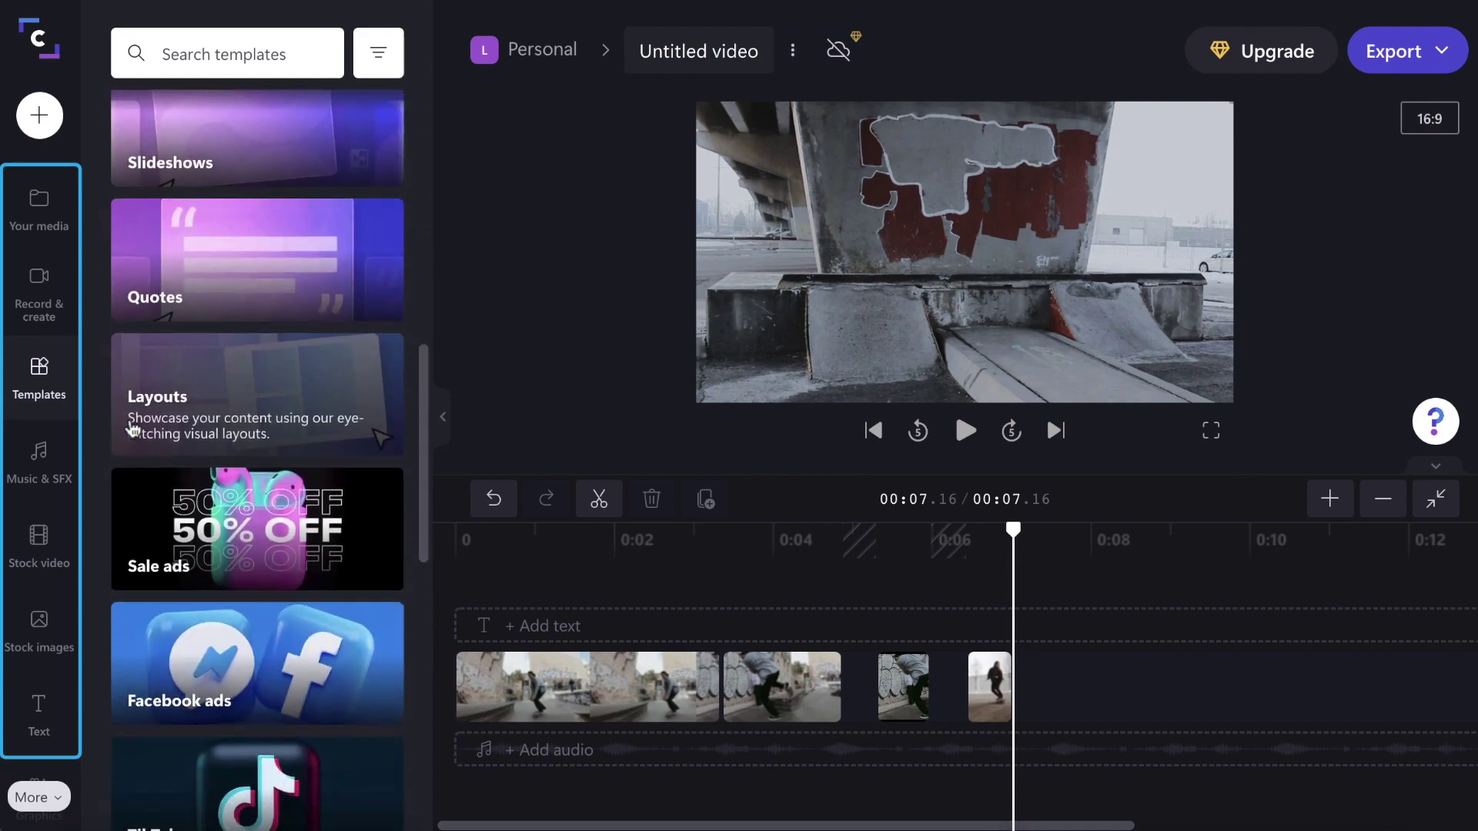
pyautogui.scroll(-8, 132, 430)
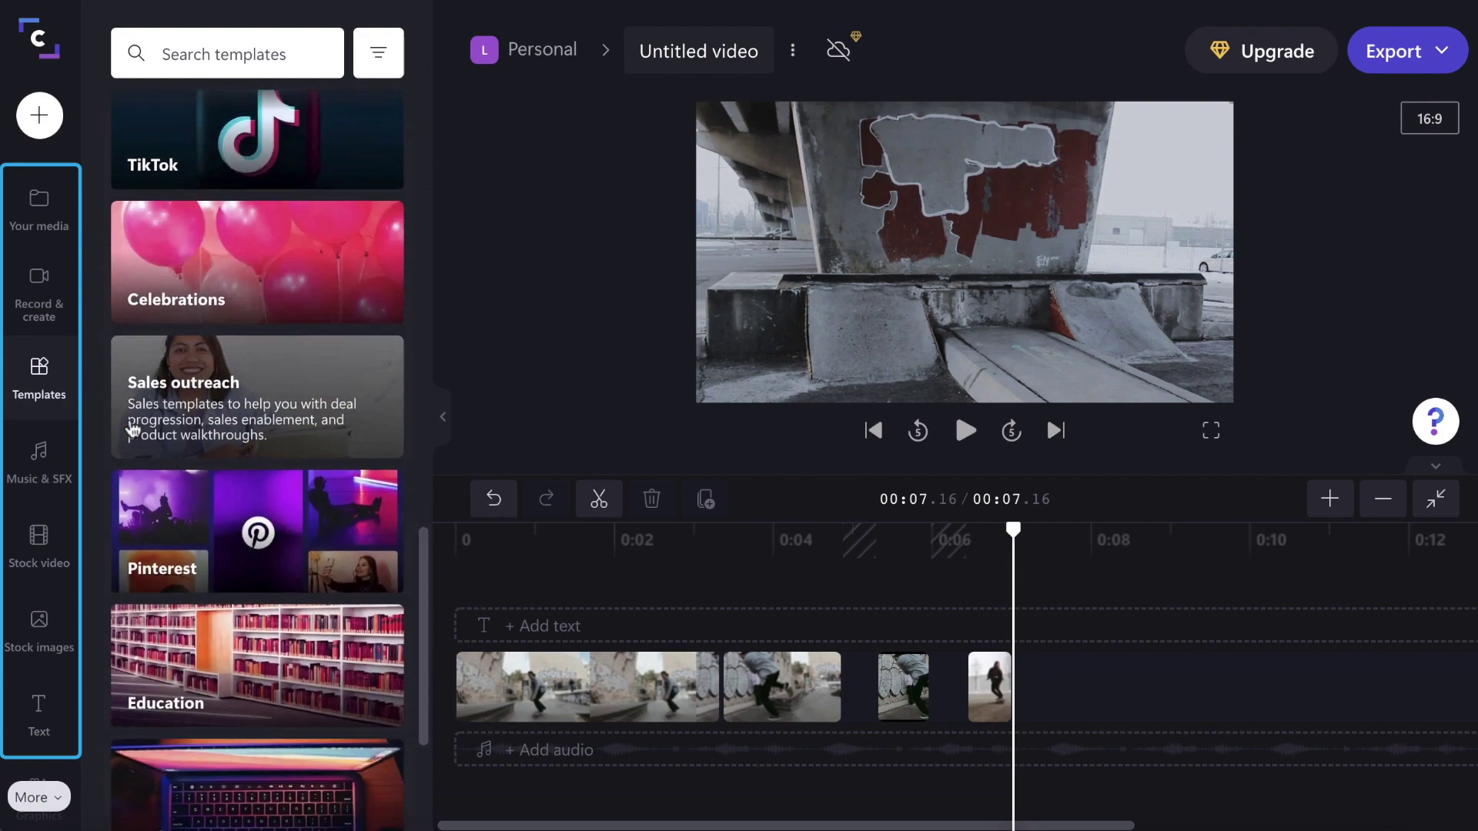
pyautogui.scroll(-8, 132, 429)
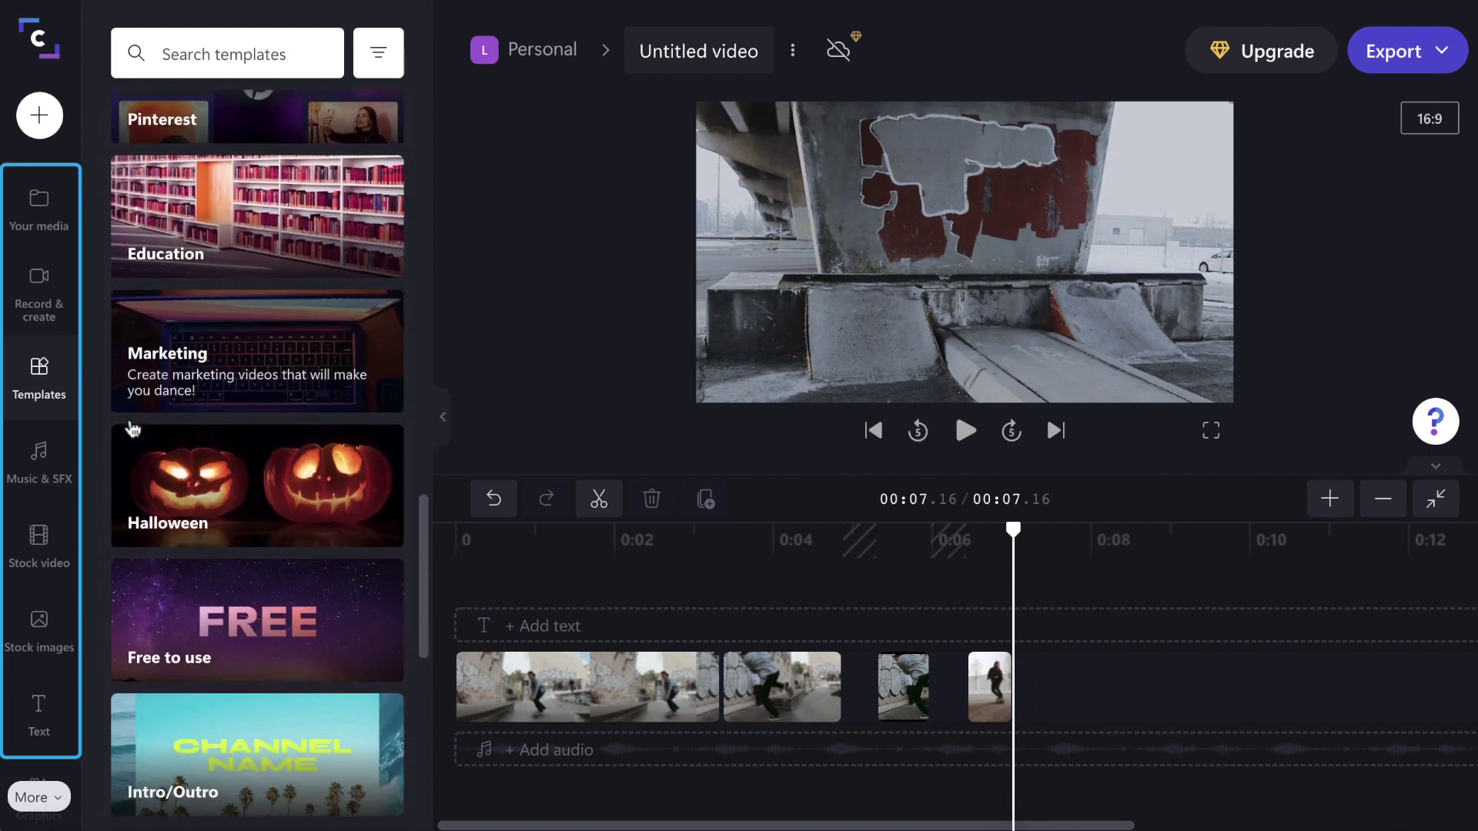
pyautogui.scroll(-2, 132, 430)
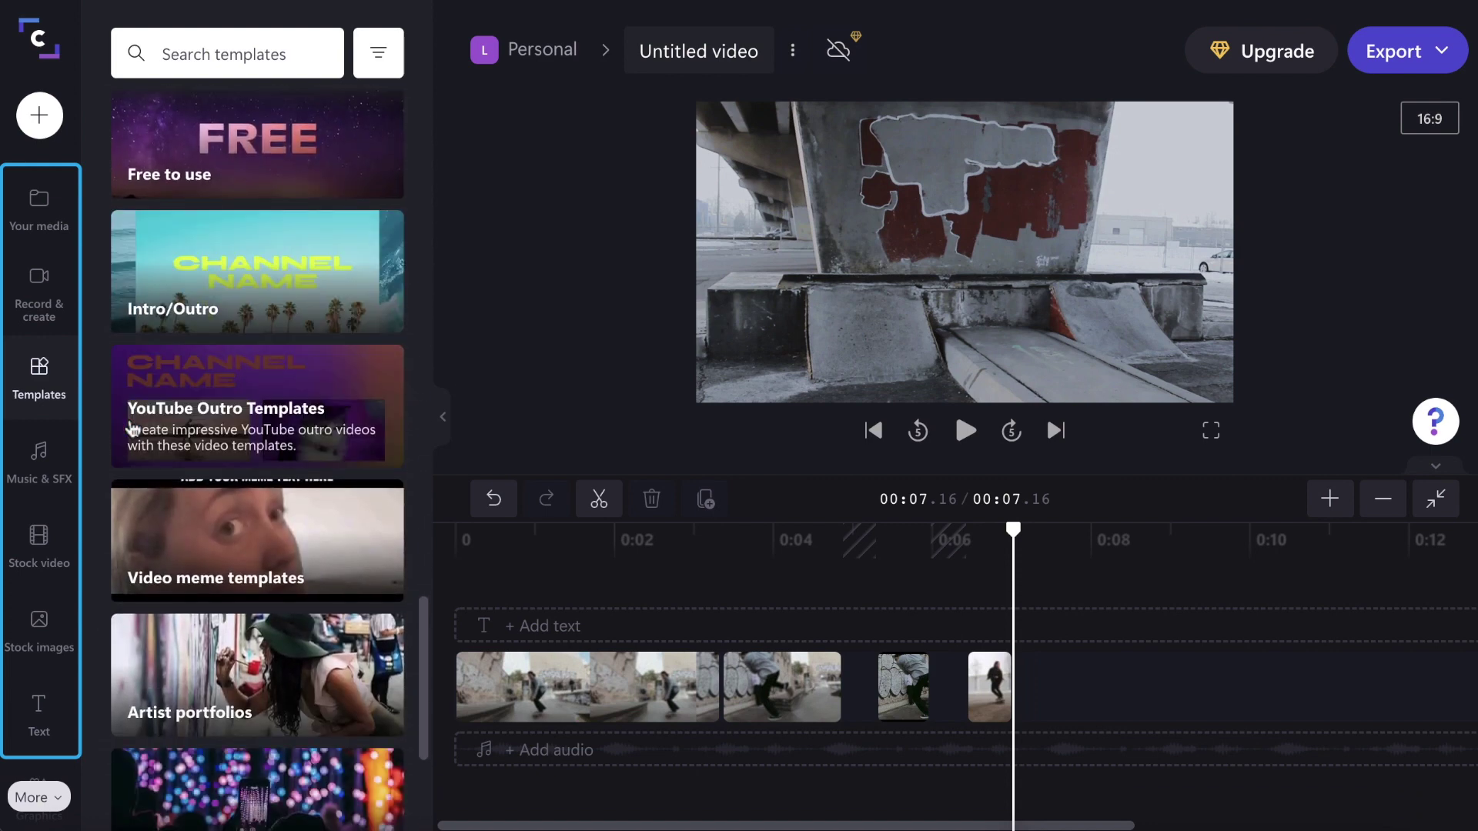
# Browse the Music & SFX library, then scroll through the stock video and image libraries.
pyautogui.click(43, 458)
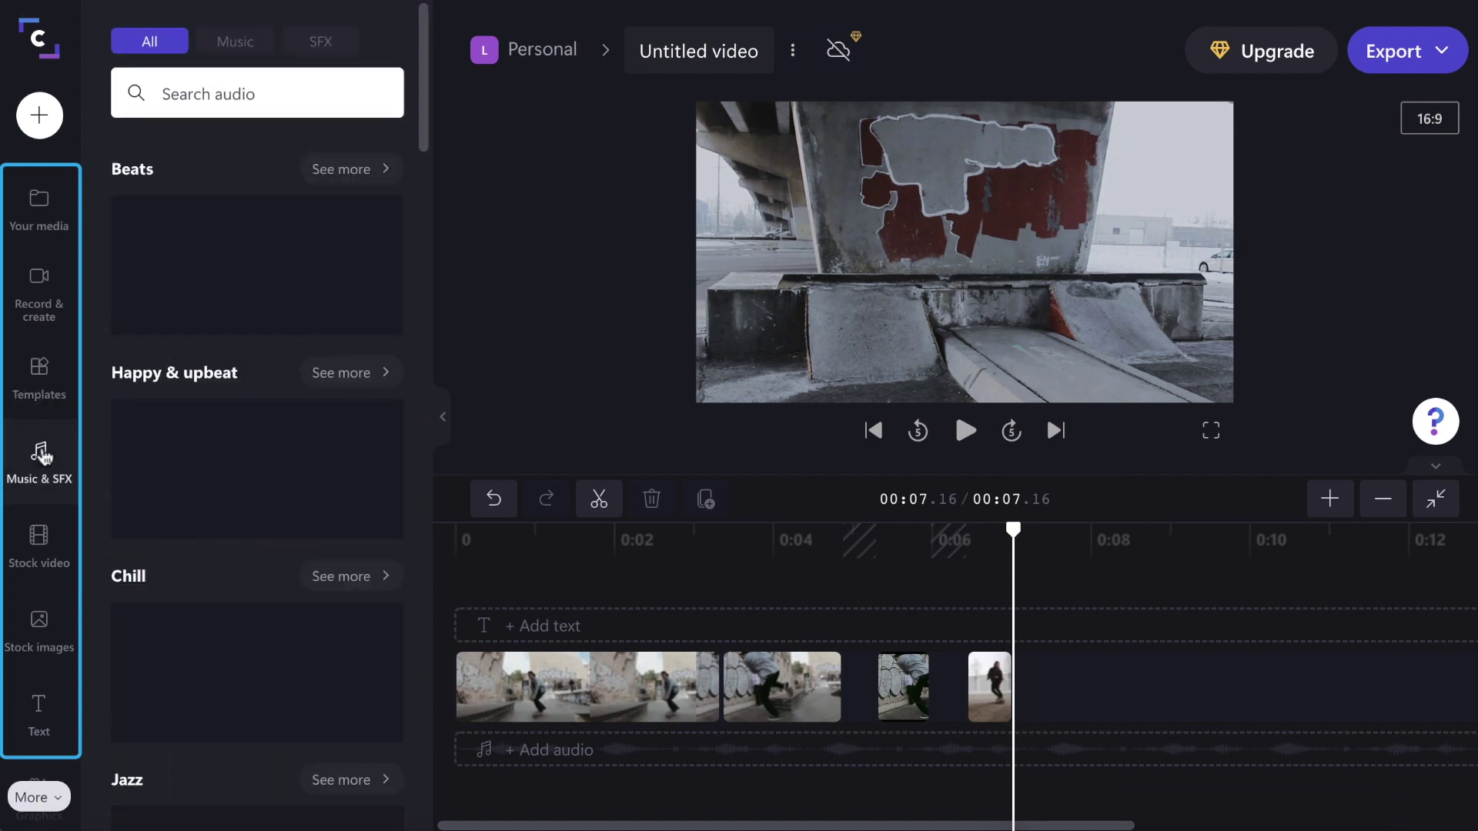
pyautogui.click(38, 536)
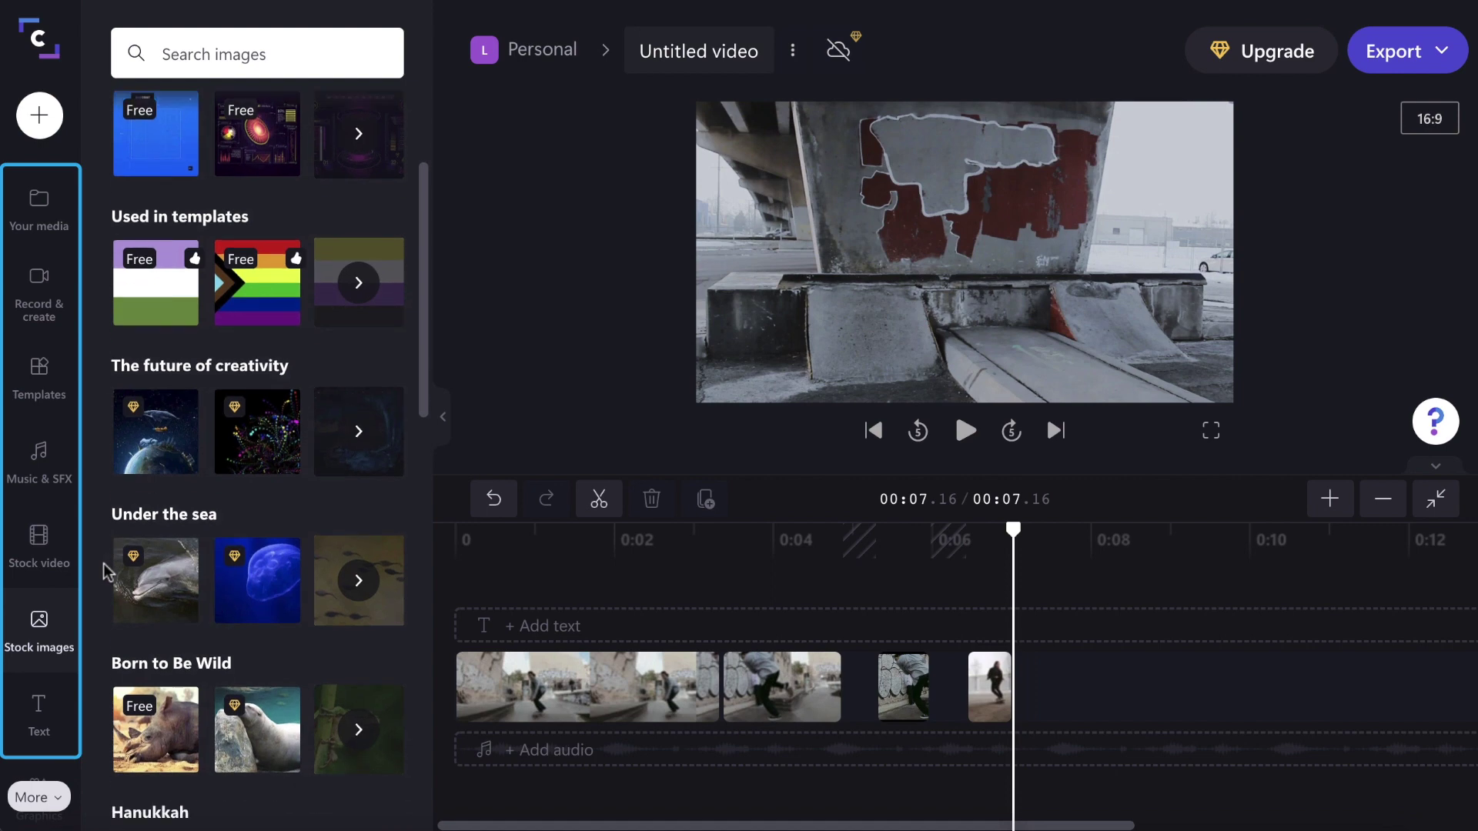
pyautogui.scroll(-3, 106, 571)
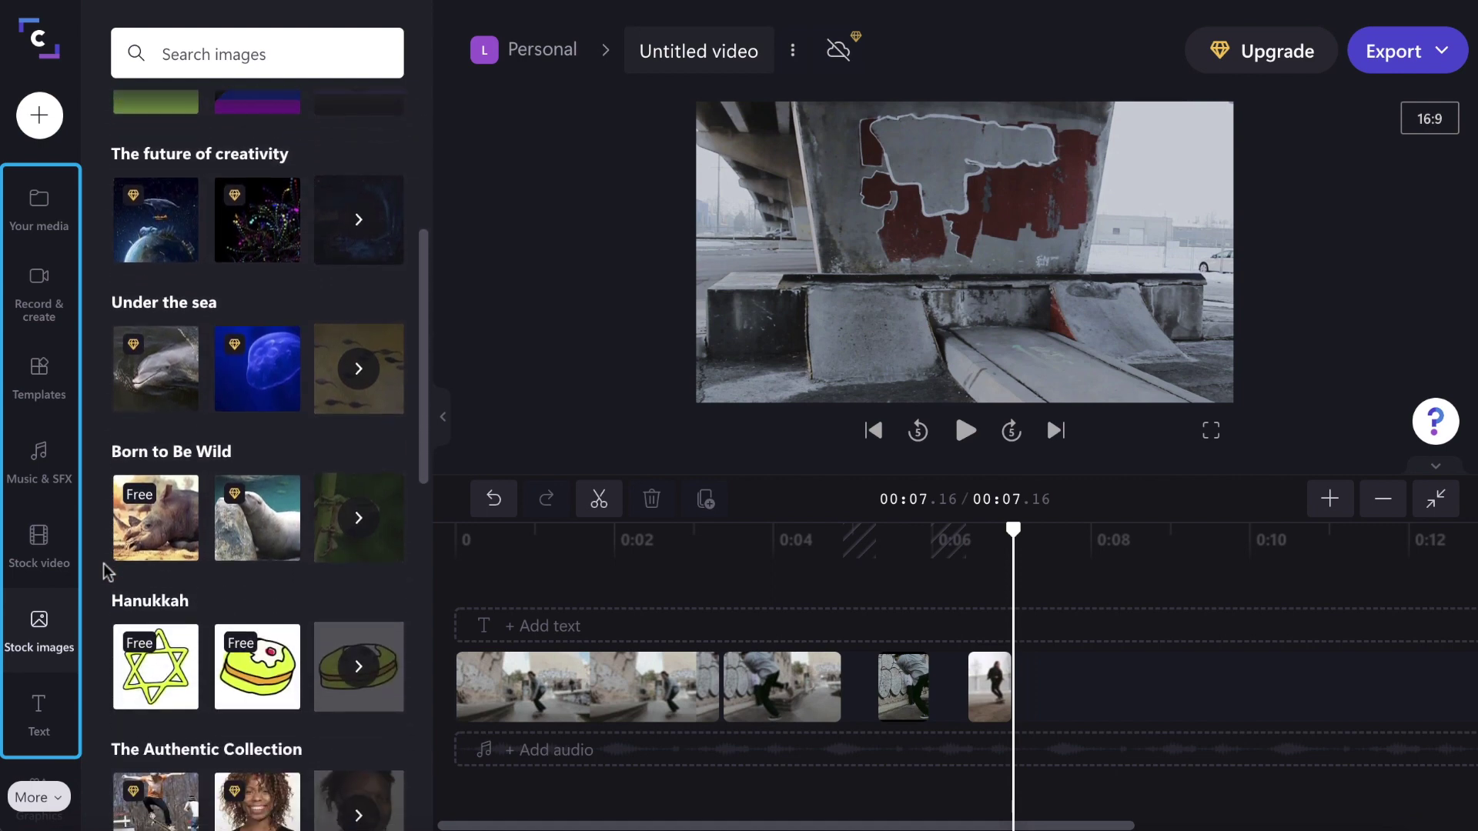
pyautogui.scroll(-2, 106, 571)
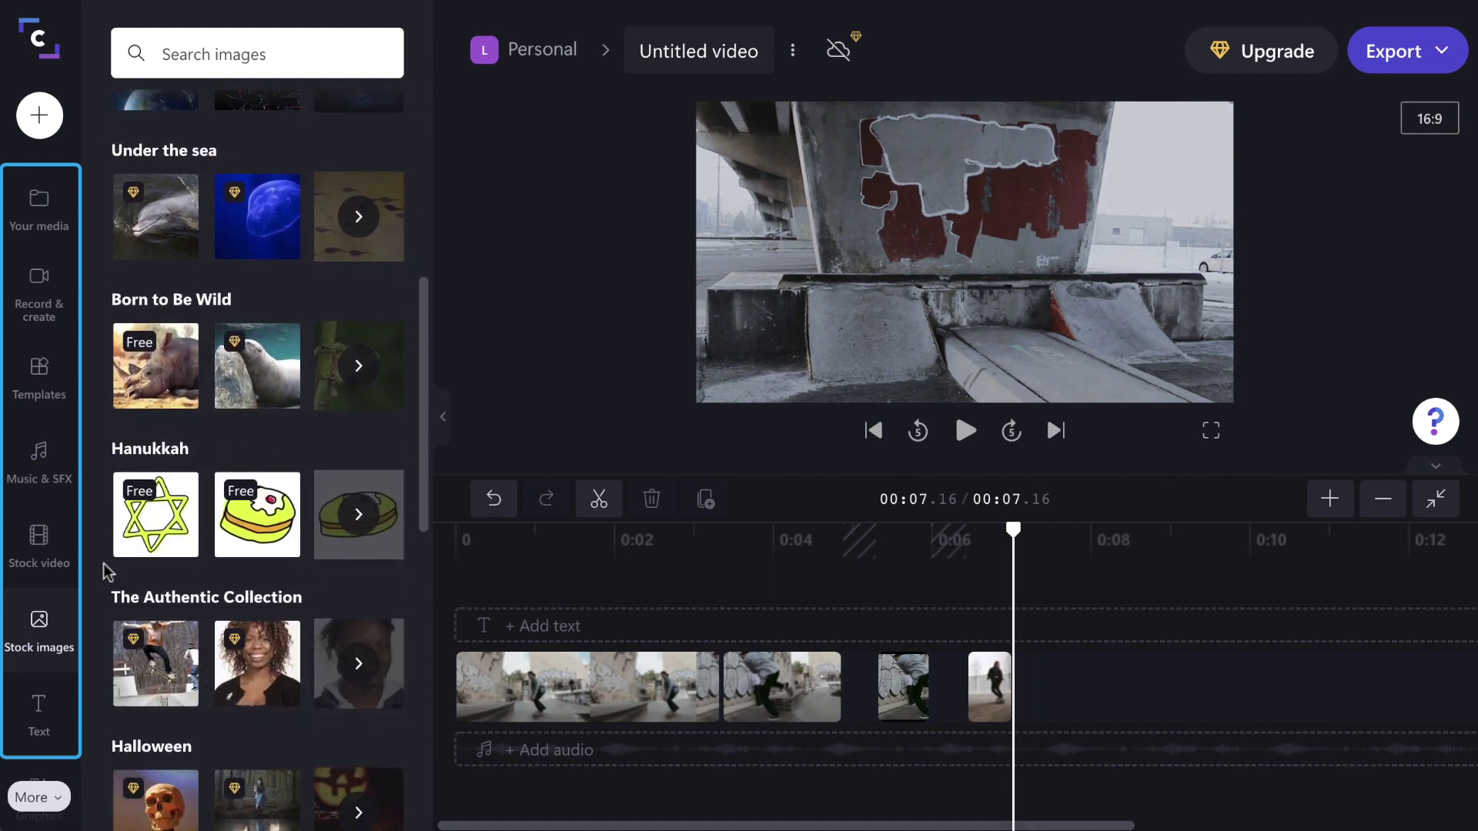
# Add the Clean text template and move it to the start of the timeline.
pyautogui.click(42, 707)
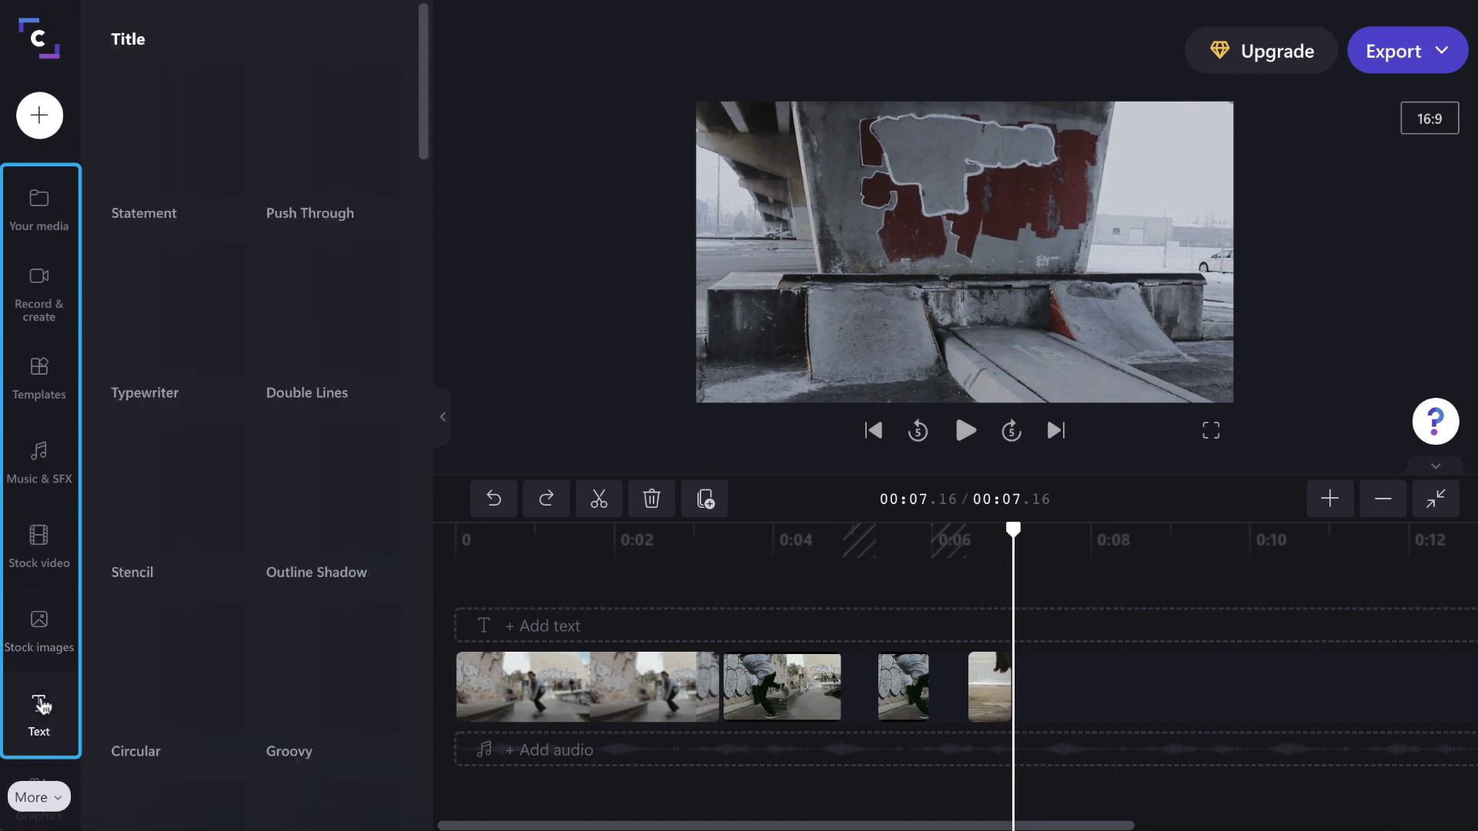
pyautogui.scroll(-3, 87, 695)
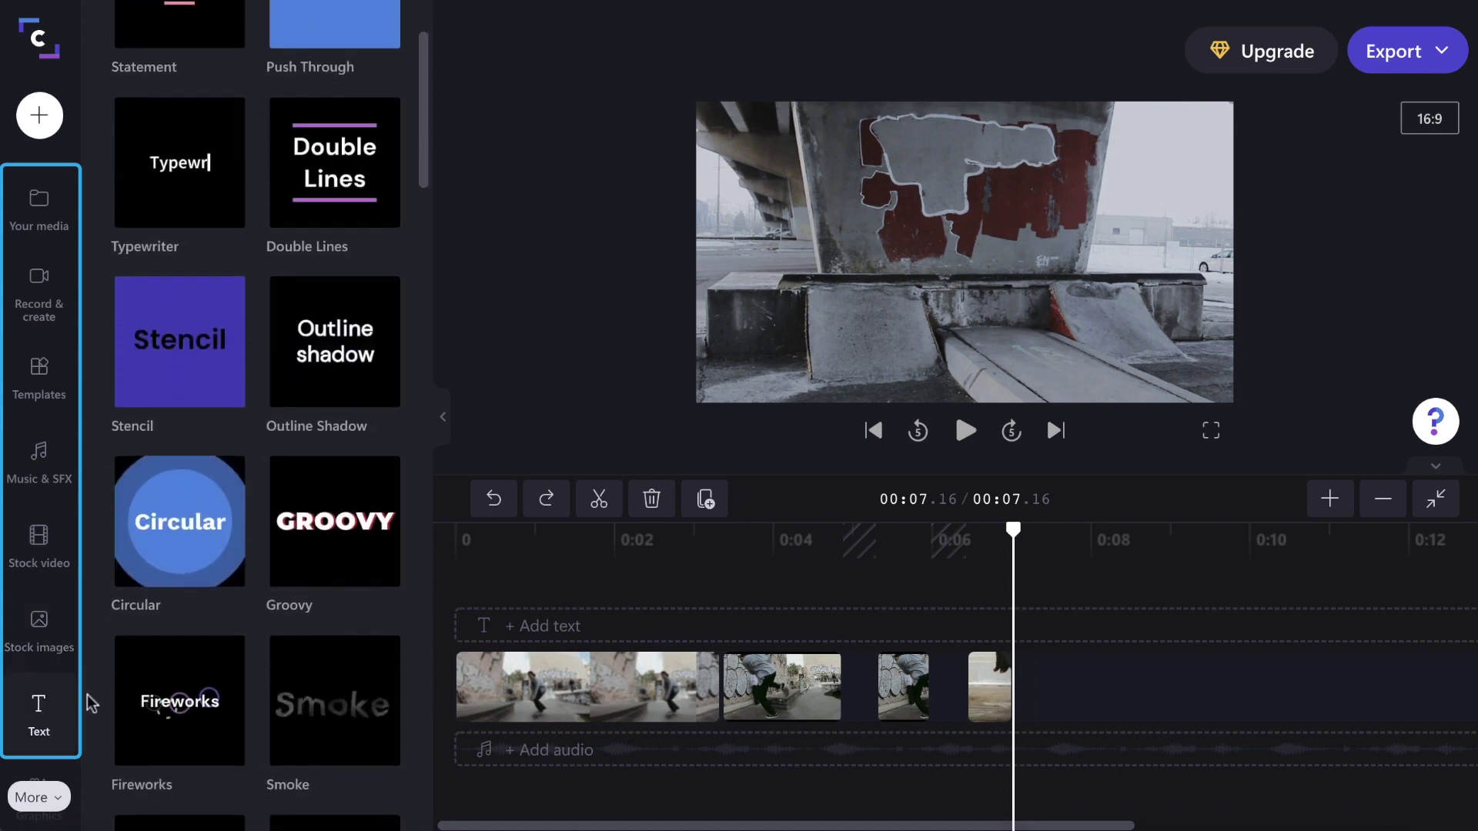
pyautogui.scroll(-2, 90, 700)
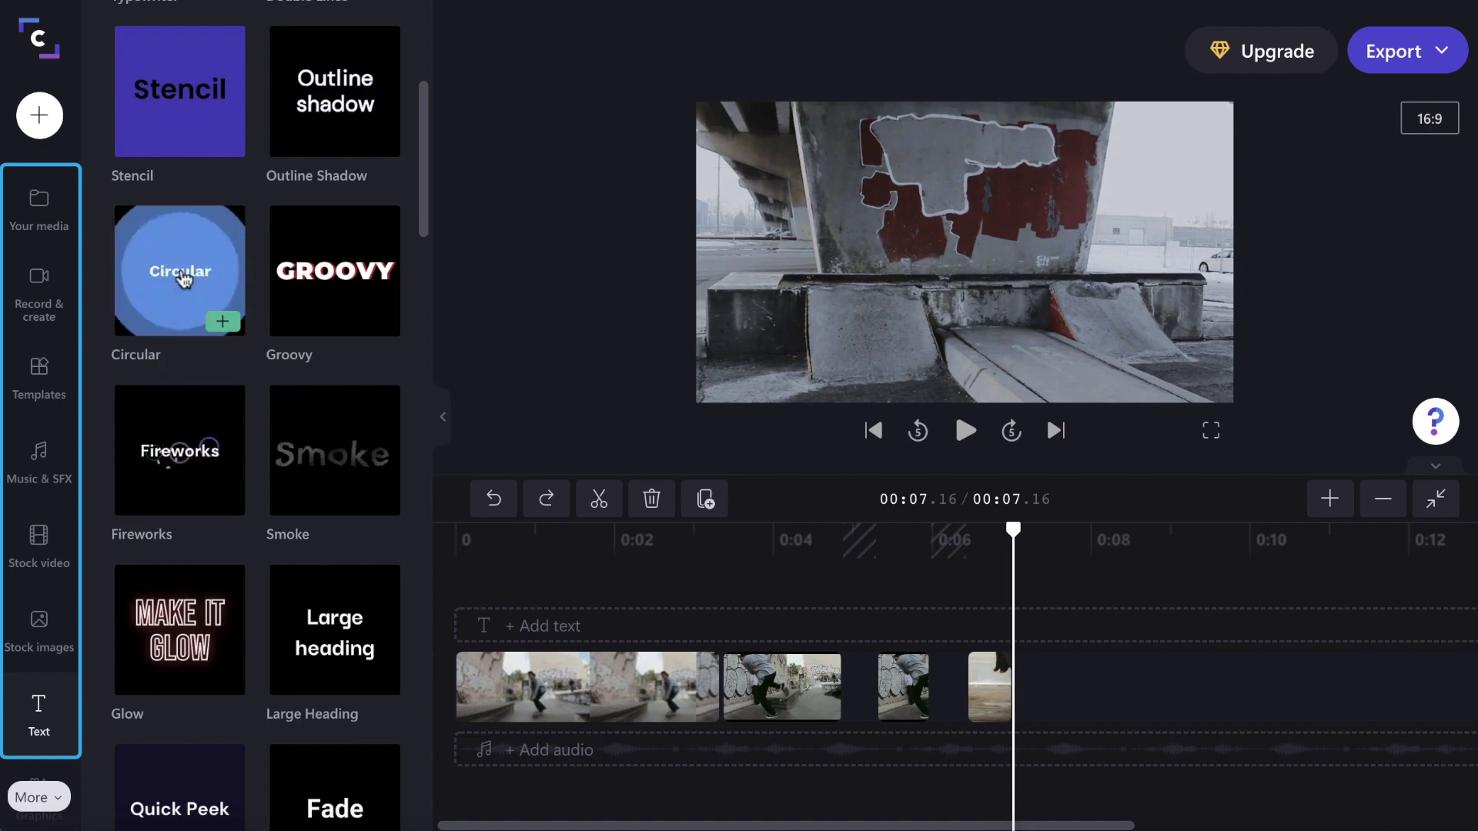
pyautogui.scroll(-1, 309, 288)
pyautogui.scroll(-7, 308, 288)
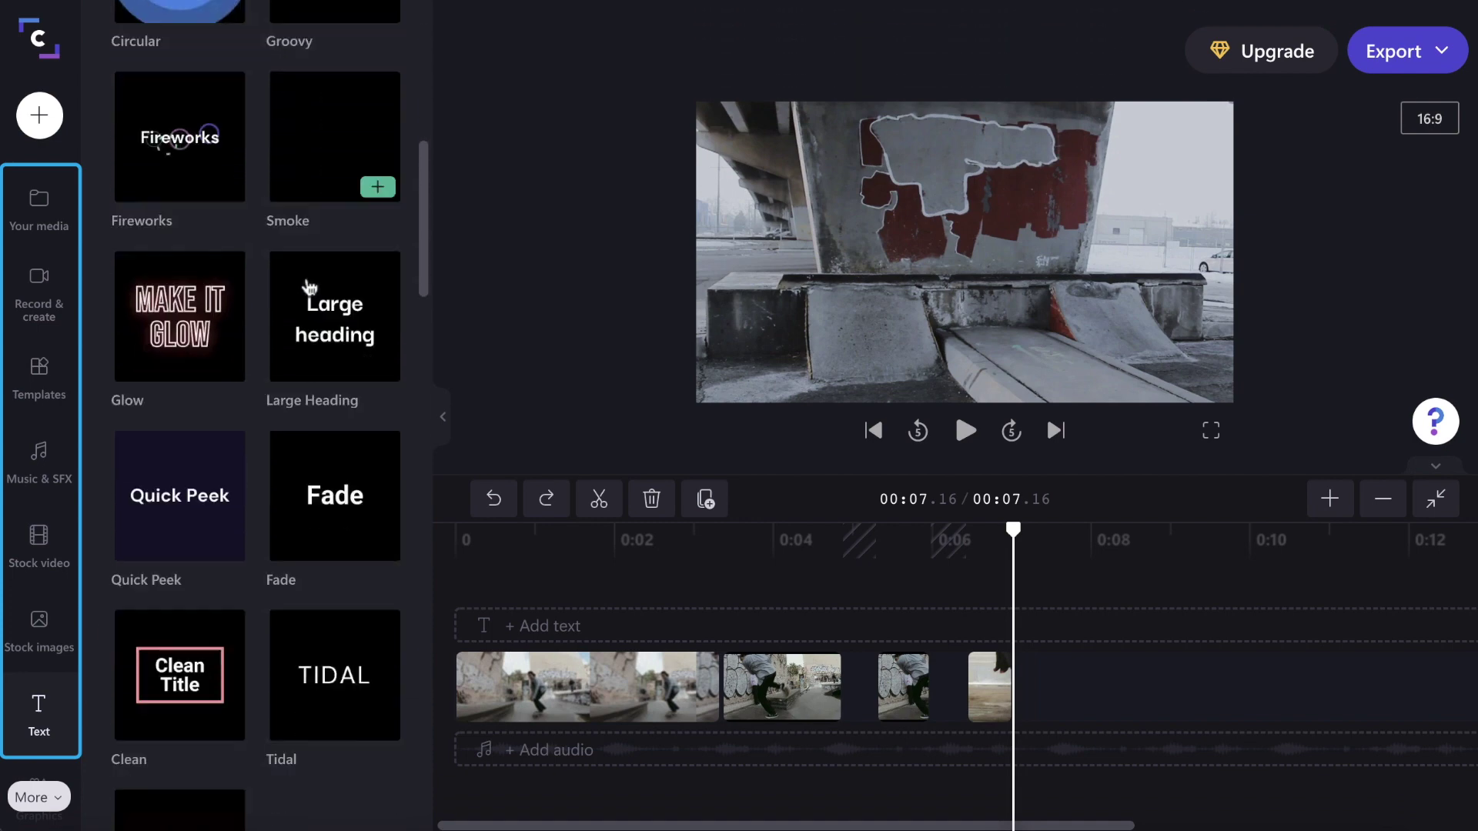
pyautogui.click(224, 482)
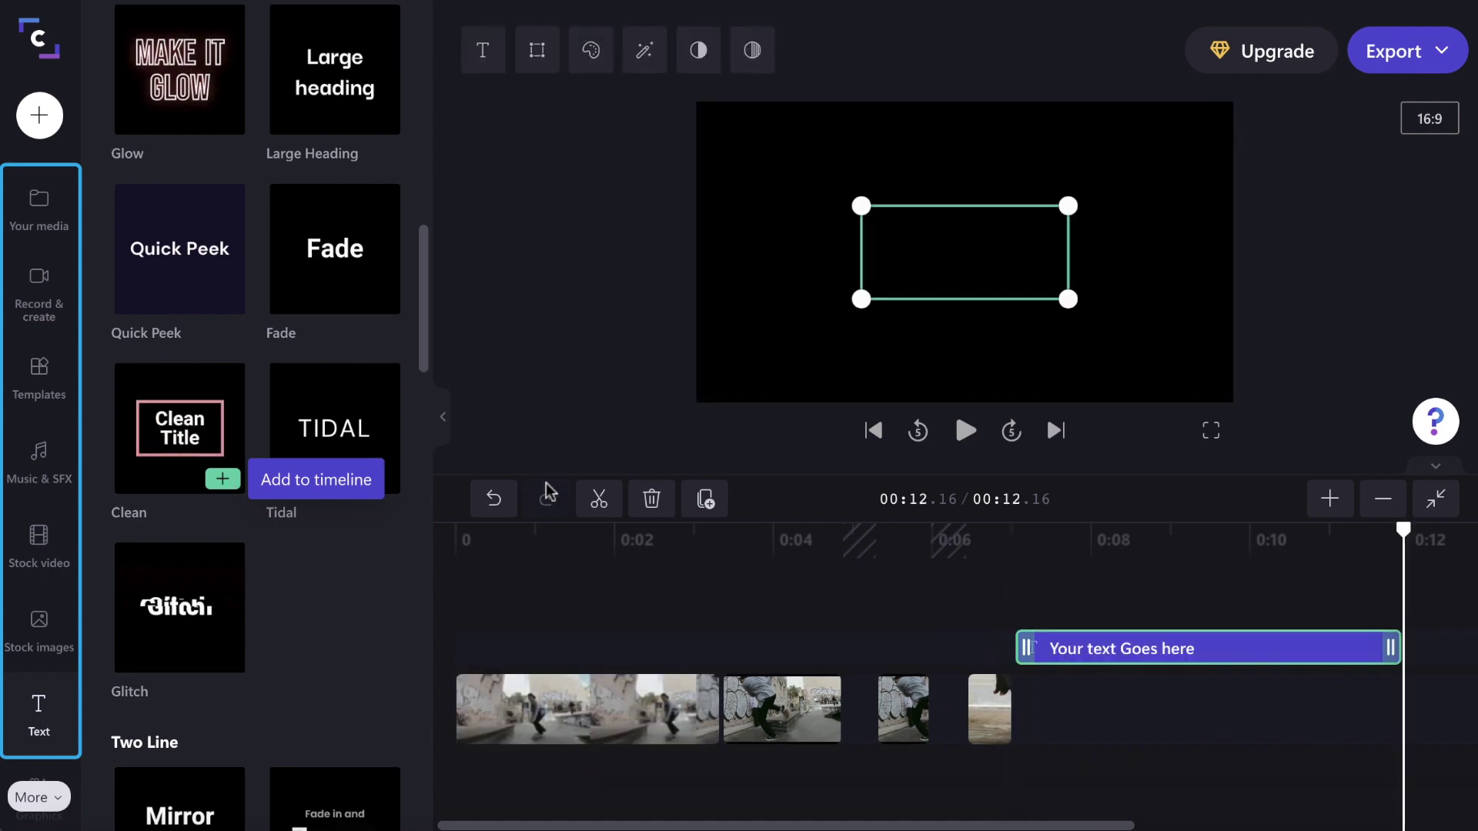
pyautogui.moveTo(1105, 639); pyautogui.dragTo(543, 647)
pyautogui.click(570, 539)
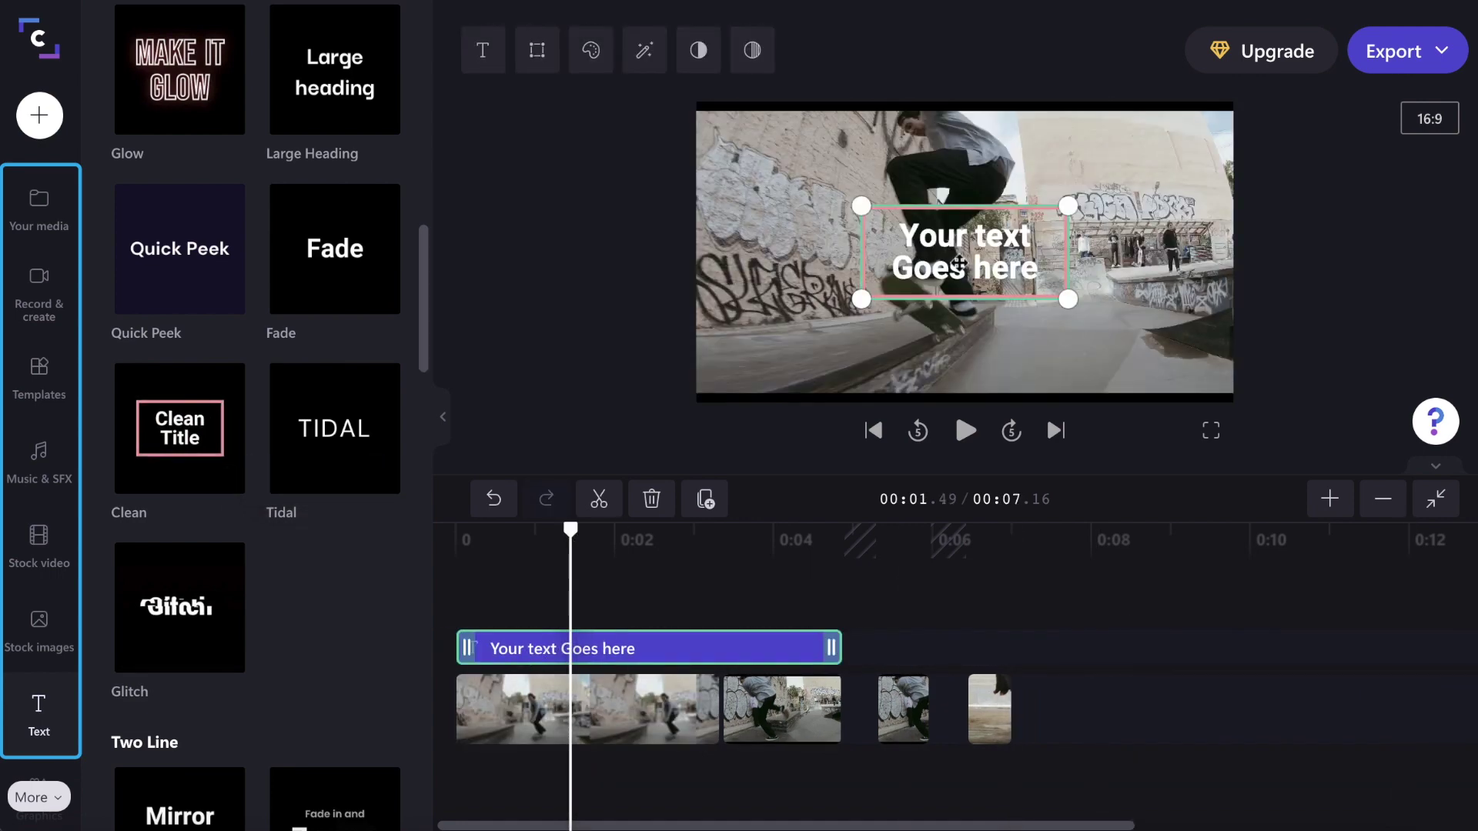
# Replace the title text with '2022 Skate Sesh' in the Dela Gothic One font.
pyautogui.click(482, 50)
pyautogui.moveTo(441, 198); pyautogui.dragTo(345, 165)
pyautogui.write('2022 Skate Sesh')
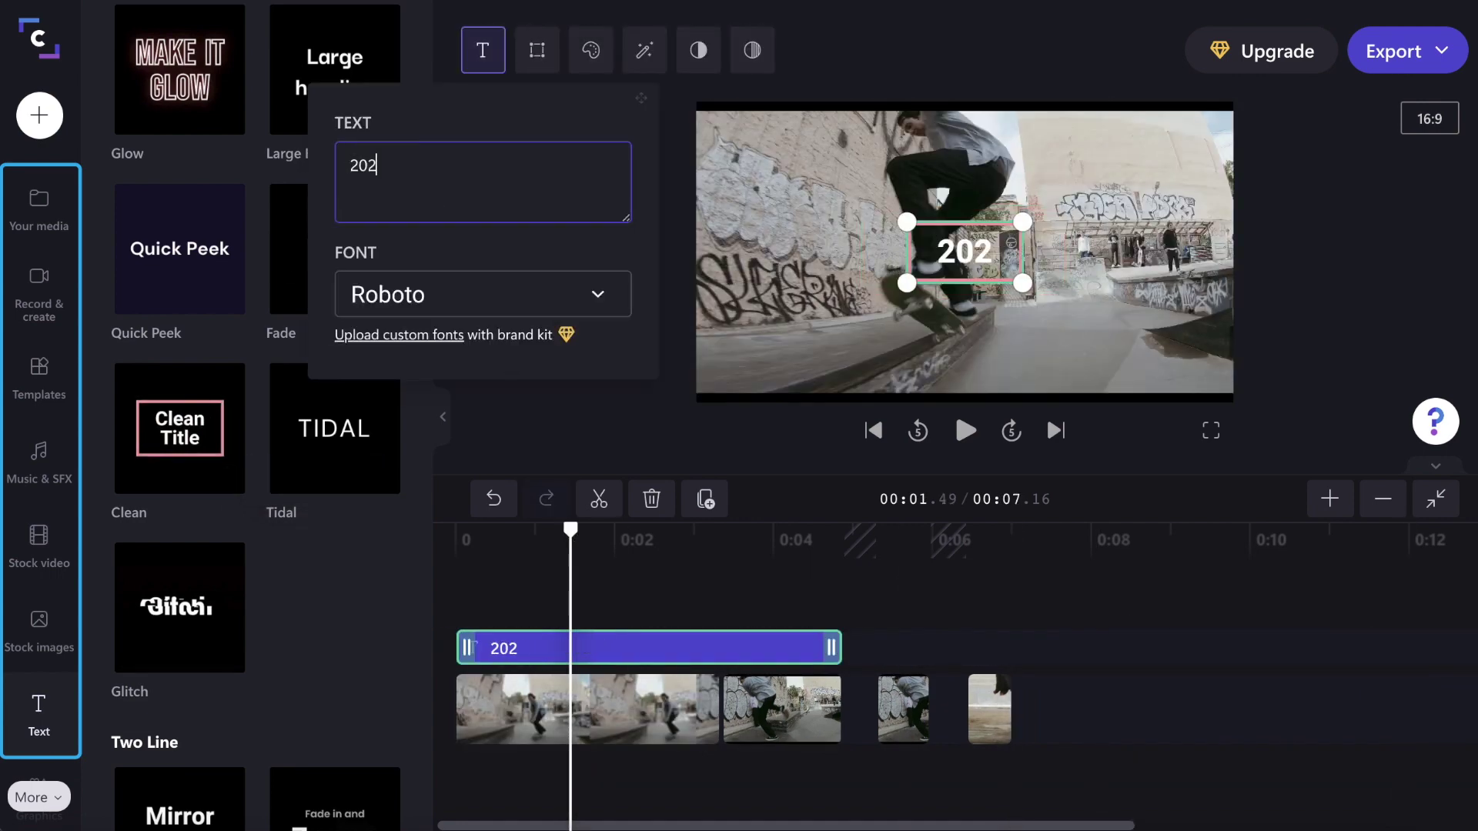
pyautogui.click(400, 304)
pyautogui.scroll(-5, 425, 662)
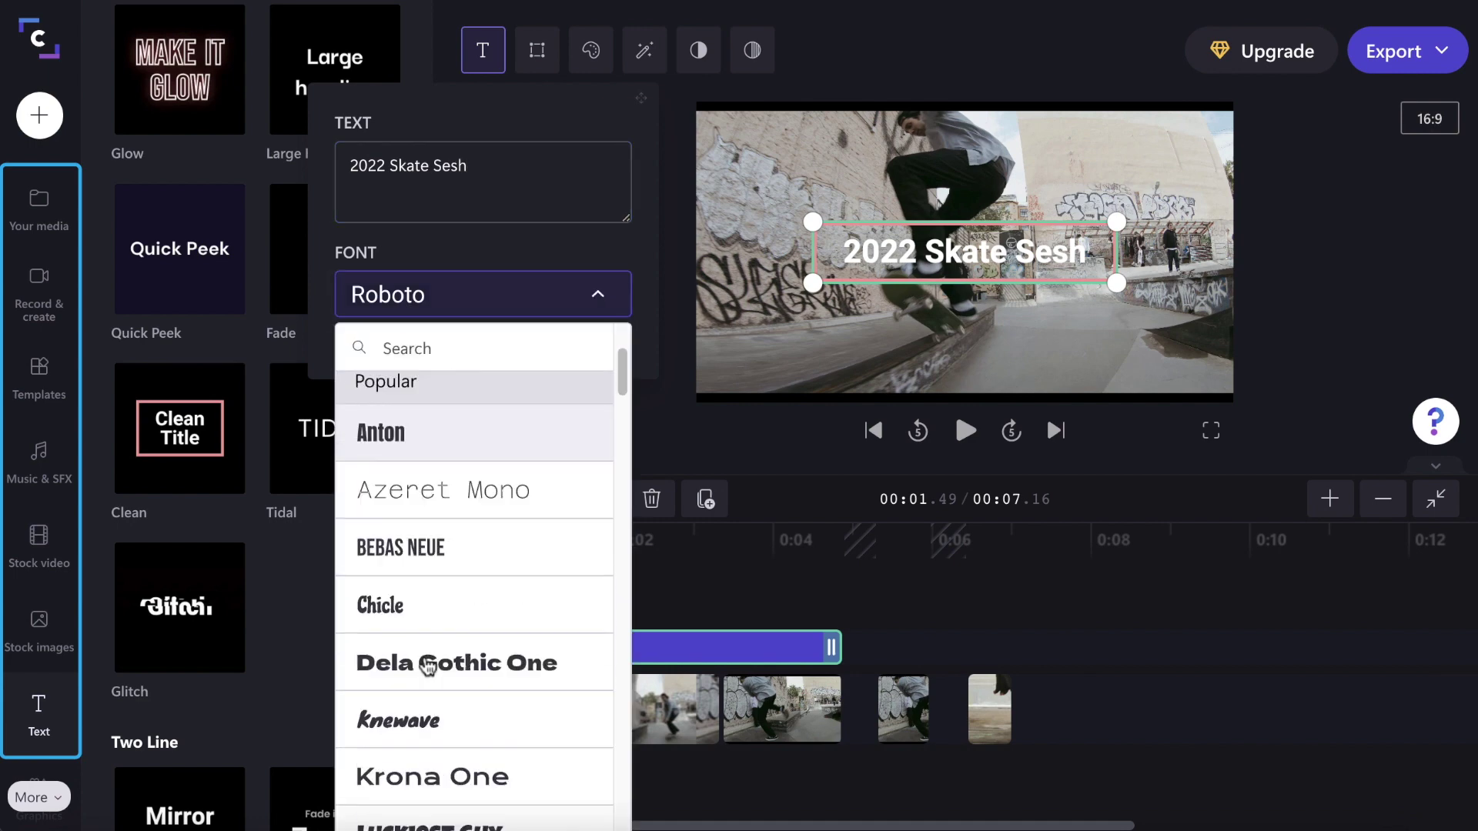
pyautogui.click(424, 462)
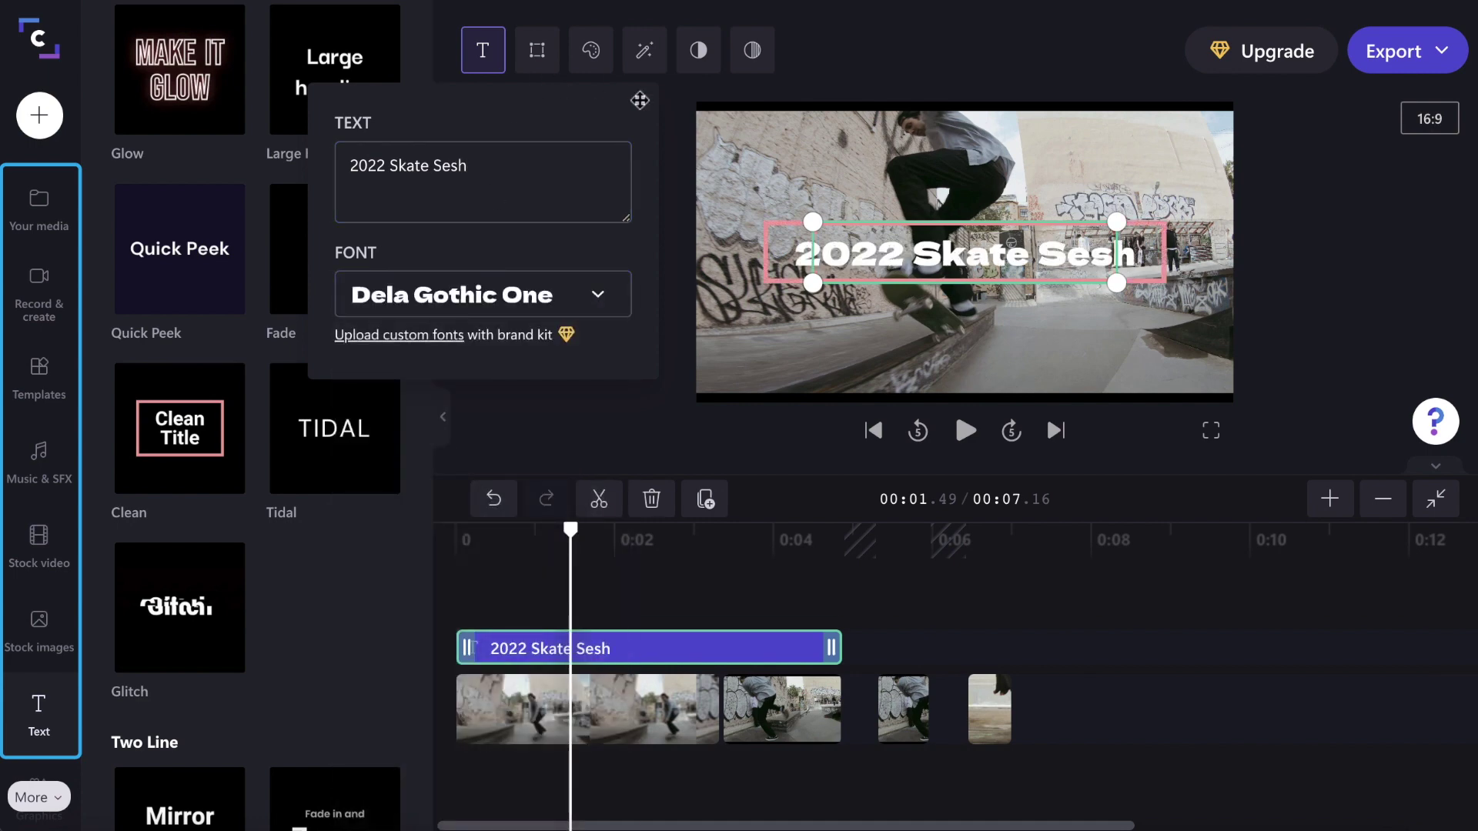
# Colour the title text white after trying orange and blue.
pyautogui.click(591, 50)
pyautogui.click(465, 166)
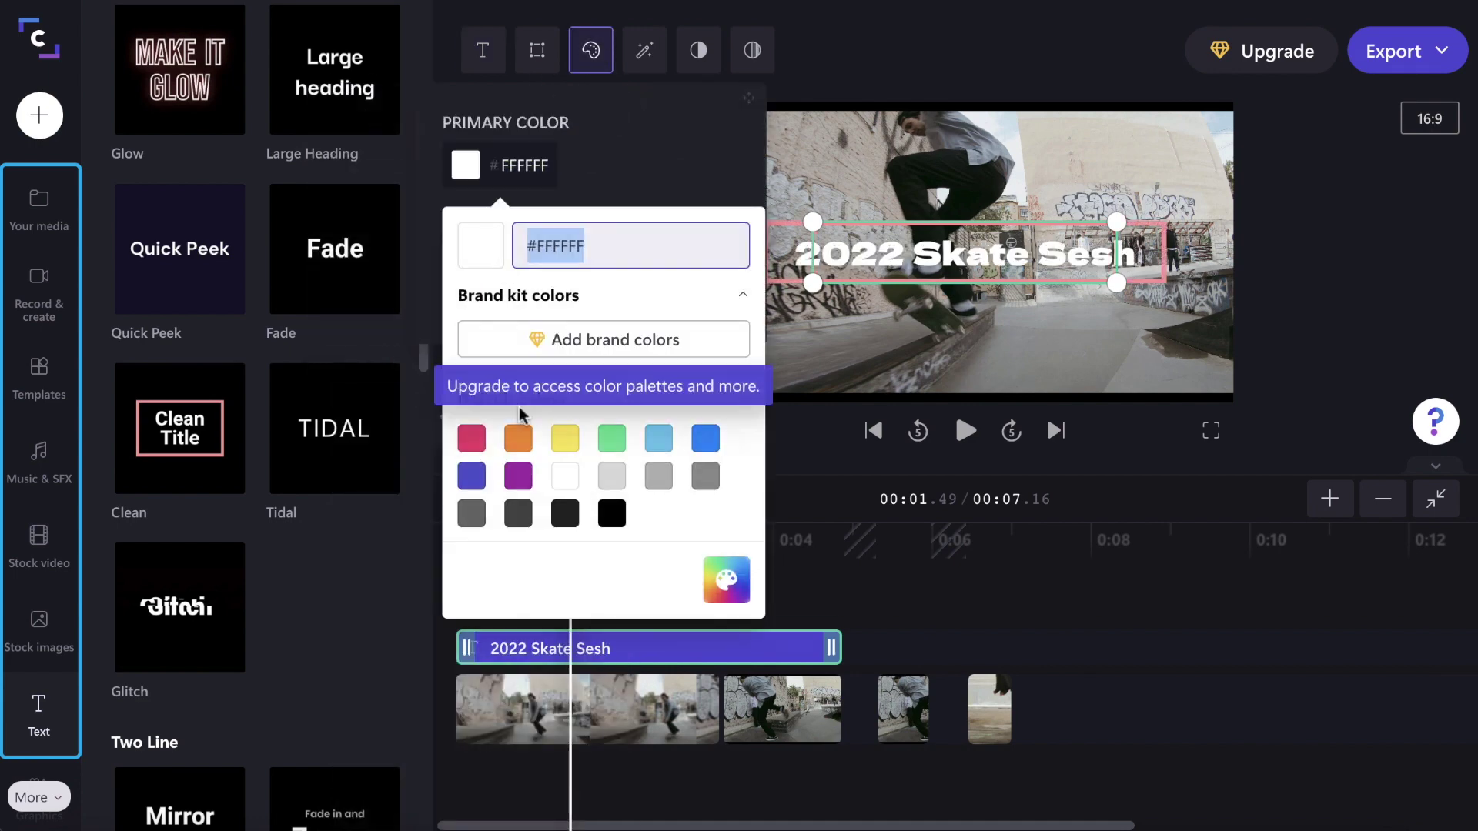
pyautogui.click(518, 438)
pyautogui.click(705, 438)
pyautogui.click(565, 476)
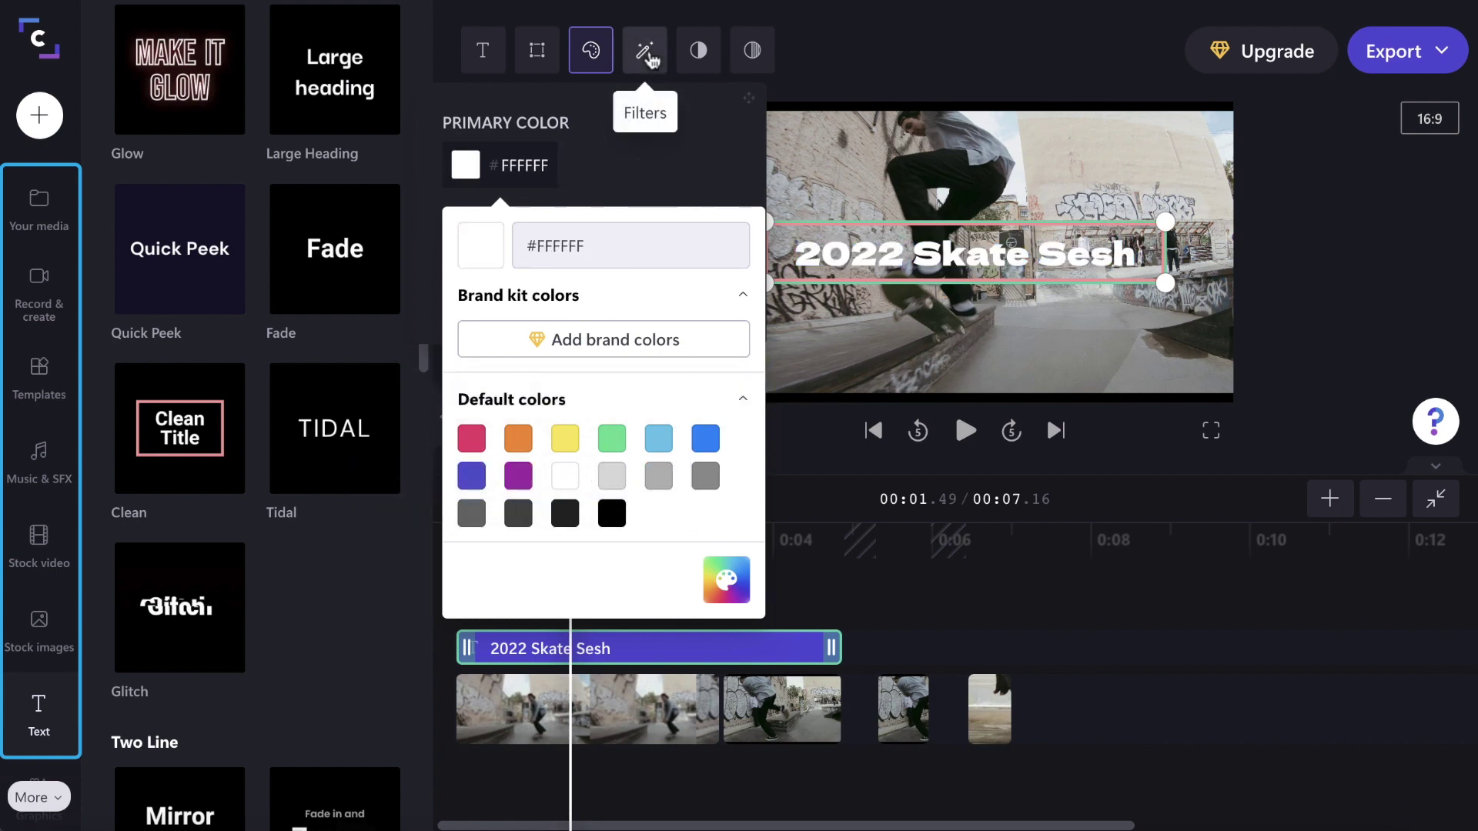
# Look over the title's filter, adjustment and fade options, then preview it from the start.
pyautogui.click(645, 50)
pyautogui.click(698, 50)
pyautogui.click(752, 50)
pyautogui.click(752, 50)
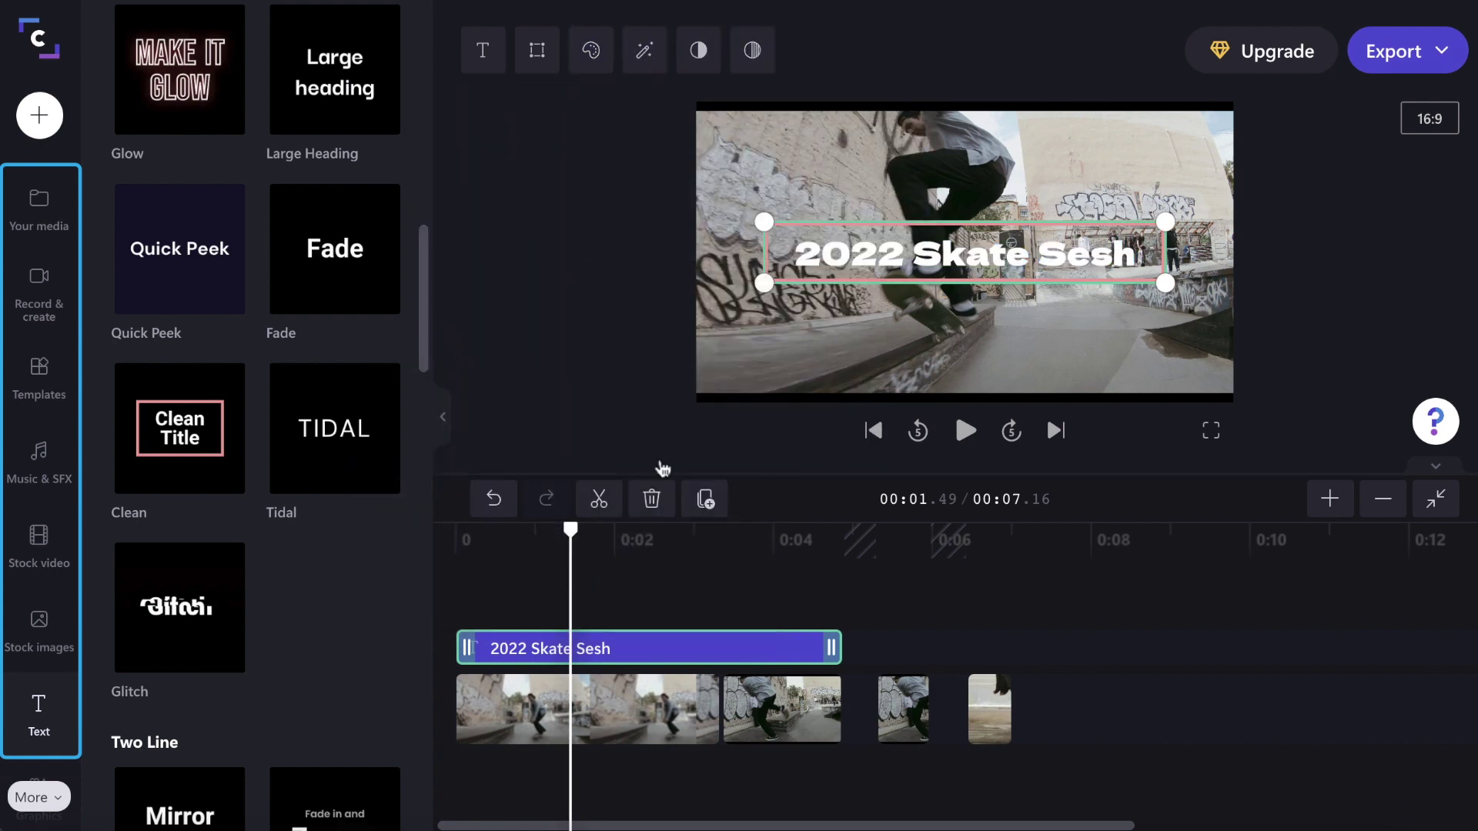
pyautogui.click(510, 542)
pyautogui.press('space')
pyautogui.press('space')
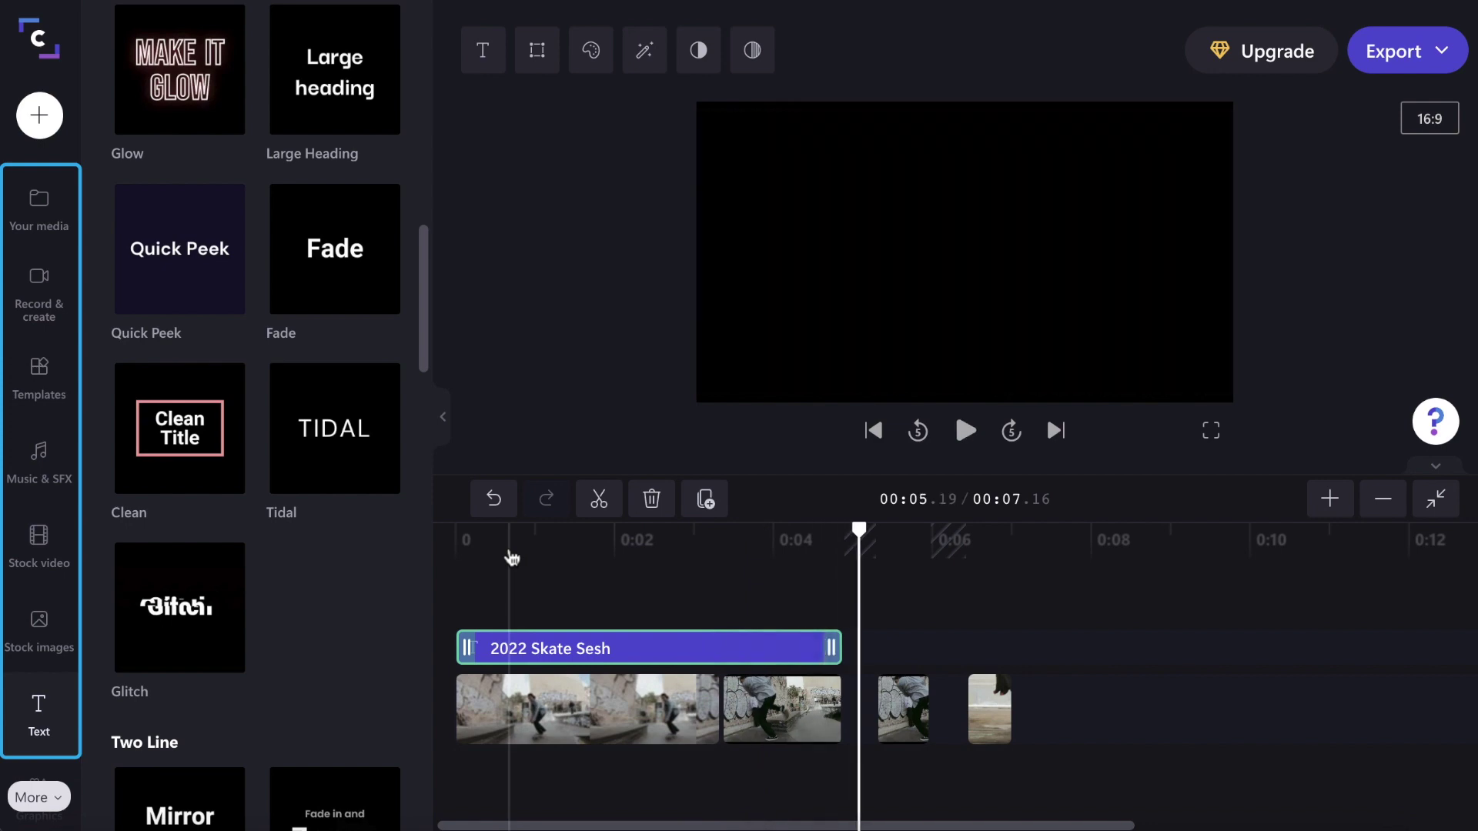
# Export the video at 1080p quality.
pyautogui.click(512, 557)
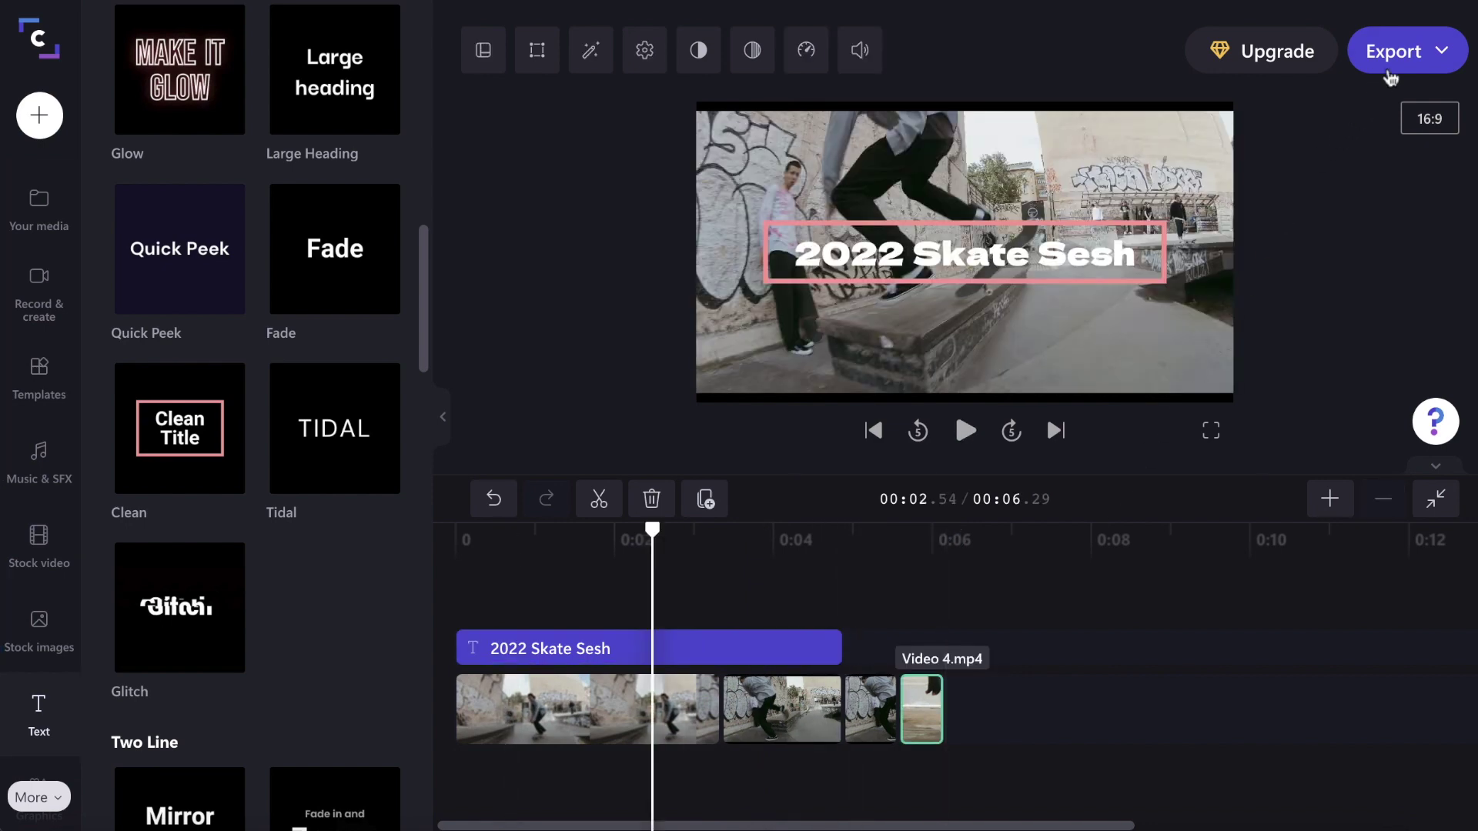
pyautogui.click(1402, 65)
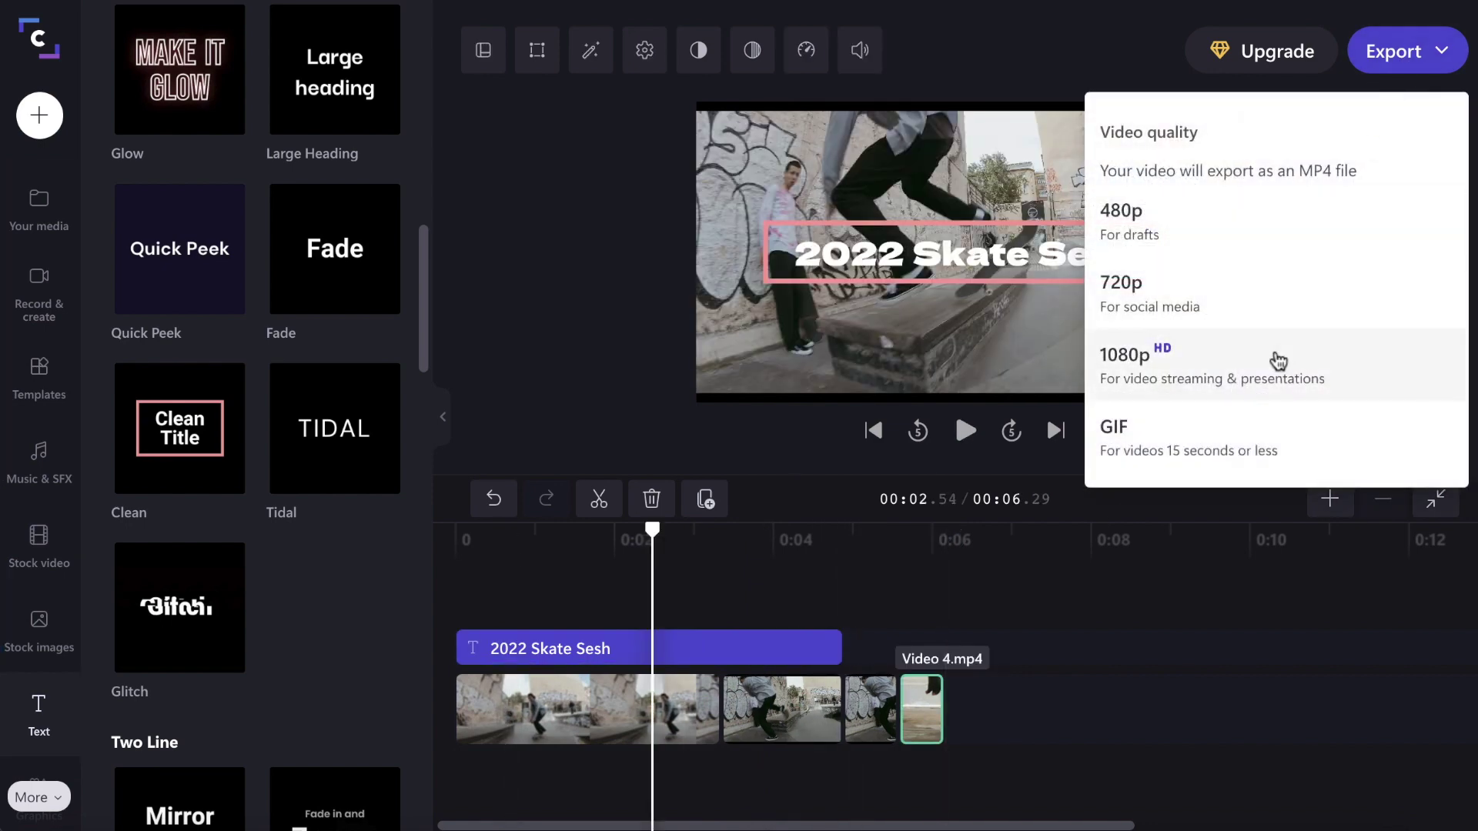
pyautogui.click(1168, 369)
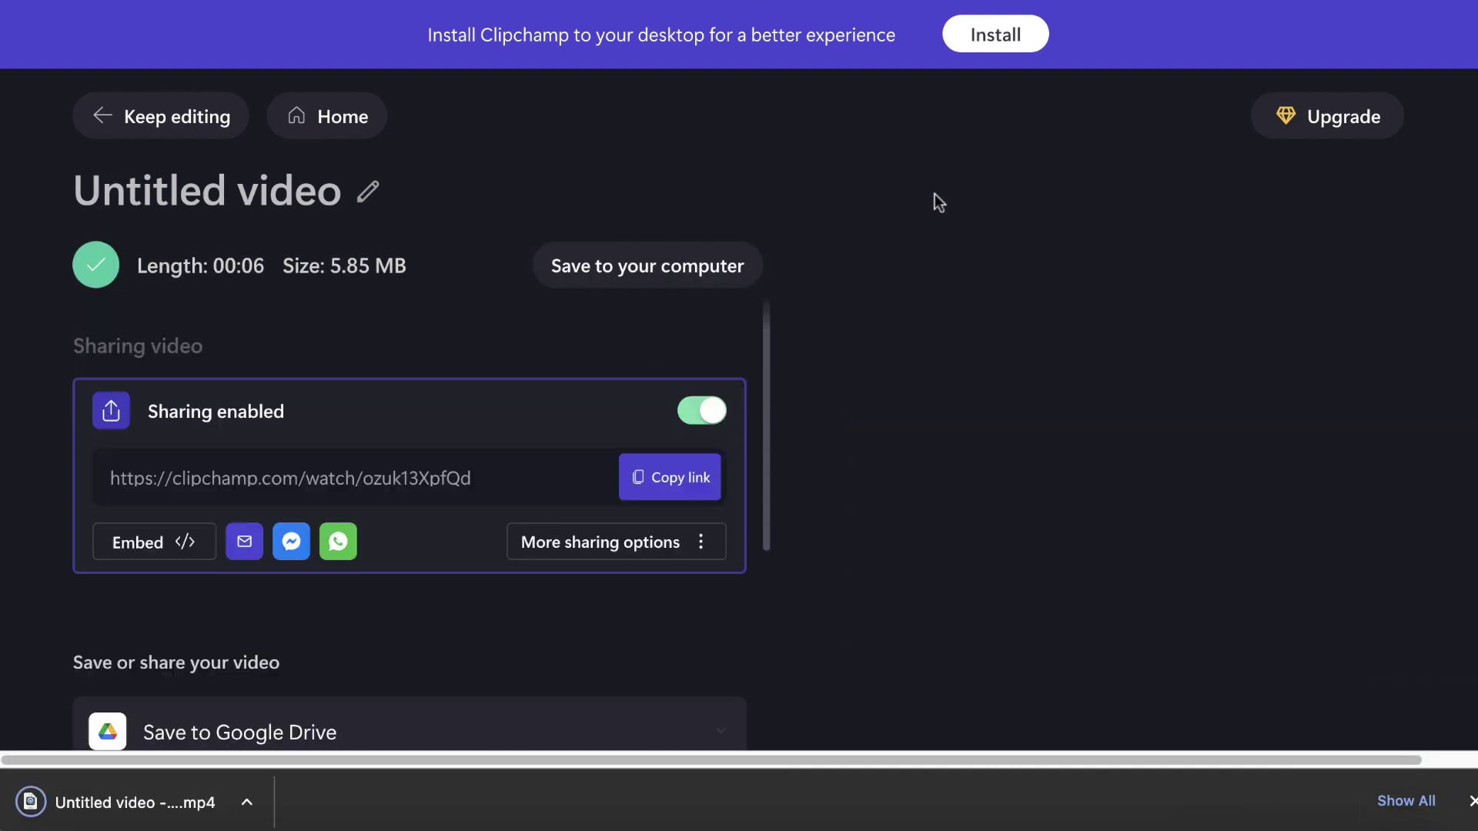
pyautogui.scroll(-3, 719, 616)
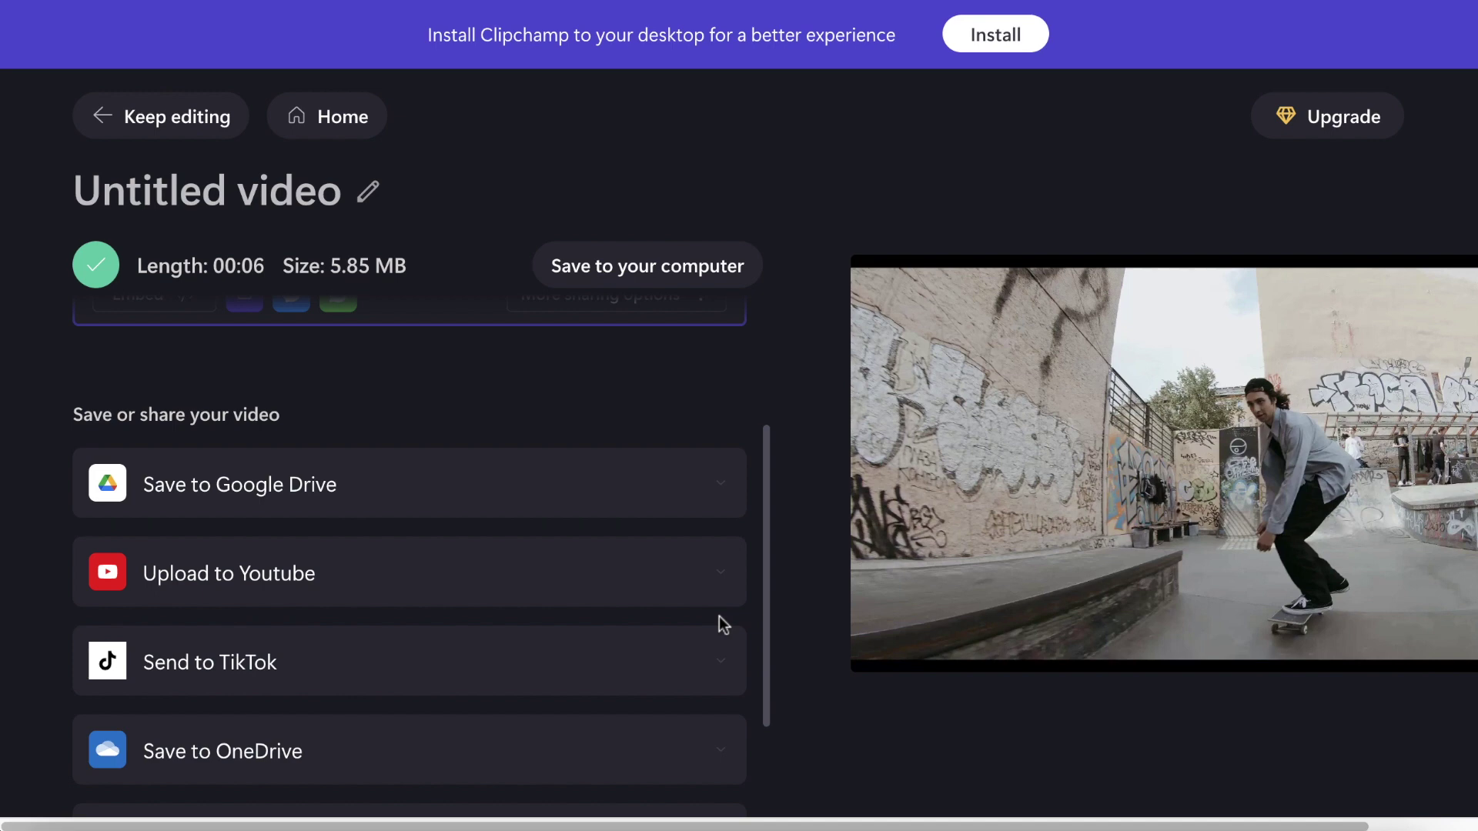
pyautogui.scroll(-3, 719, 616)
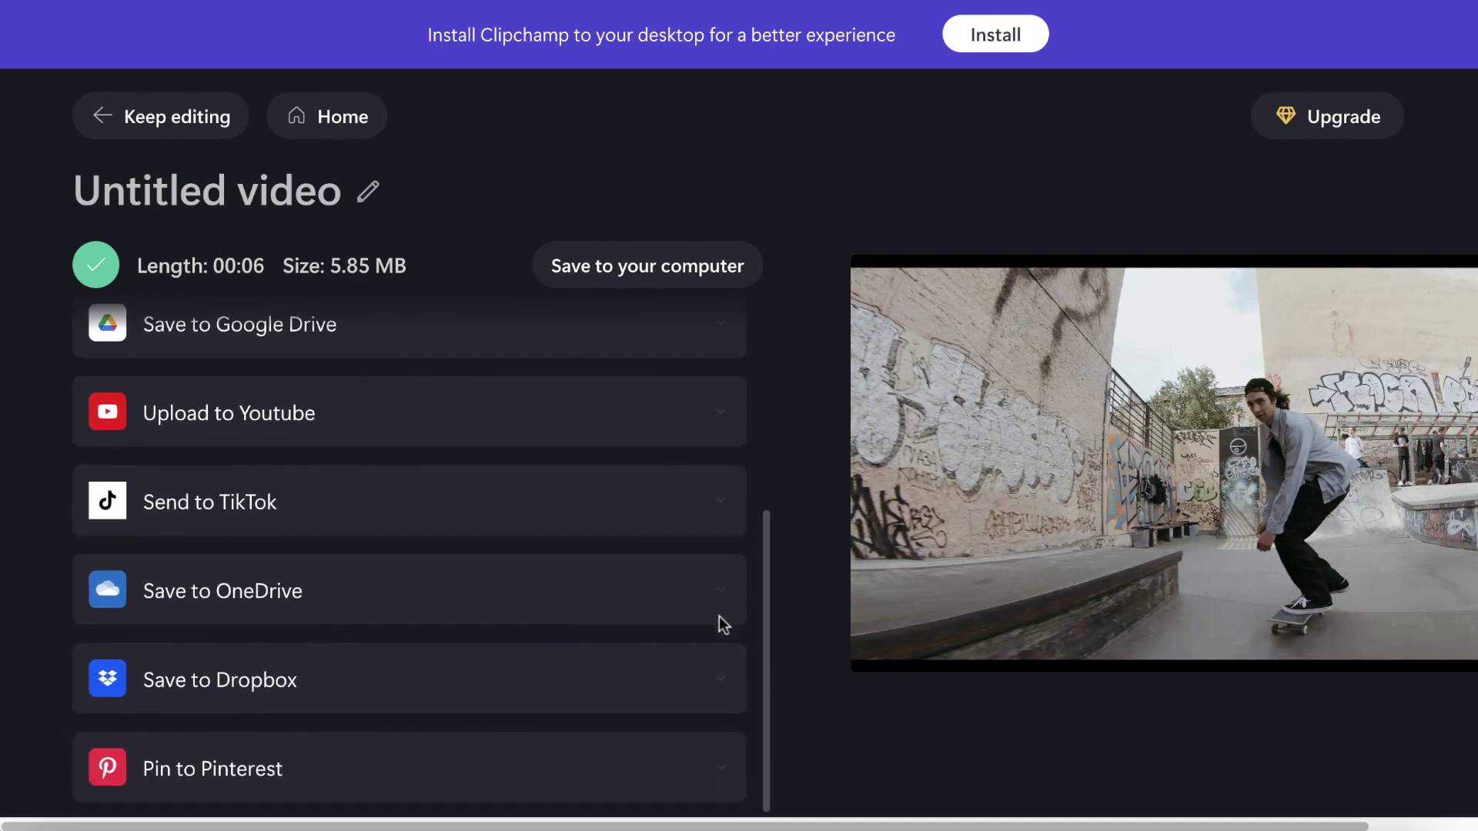
pyautogui.scroll(-2, 719, 616)
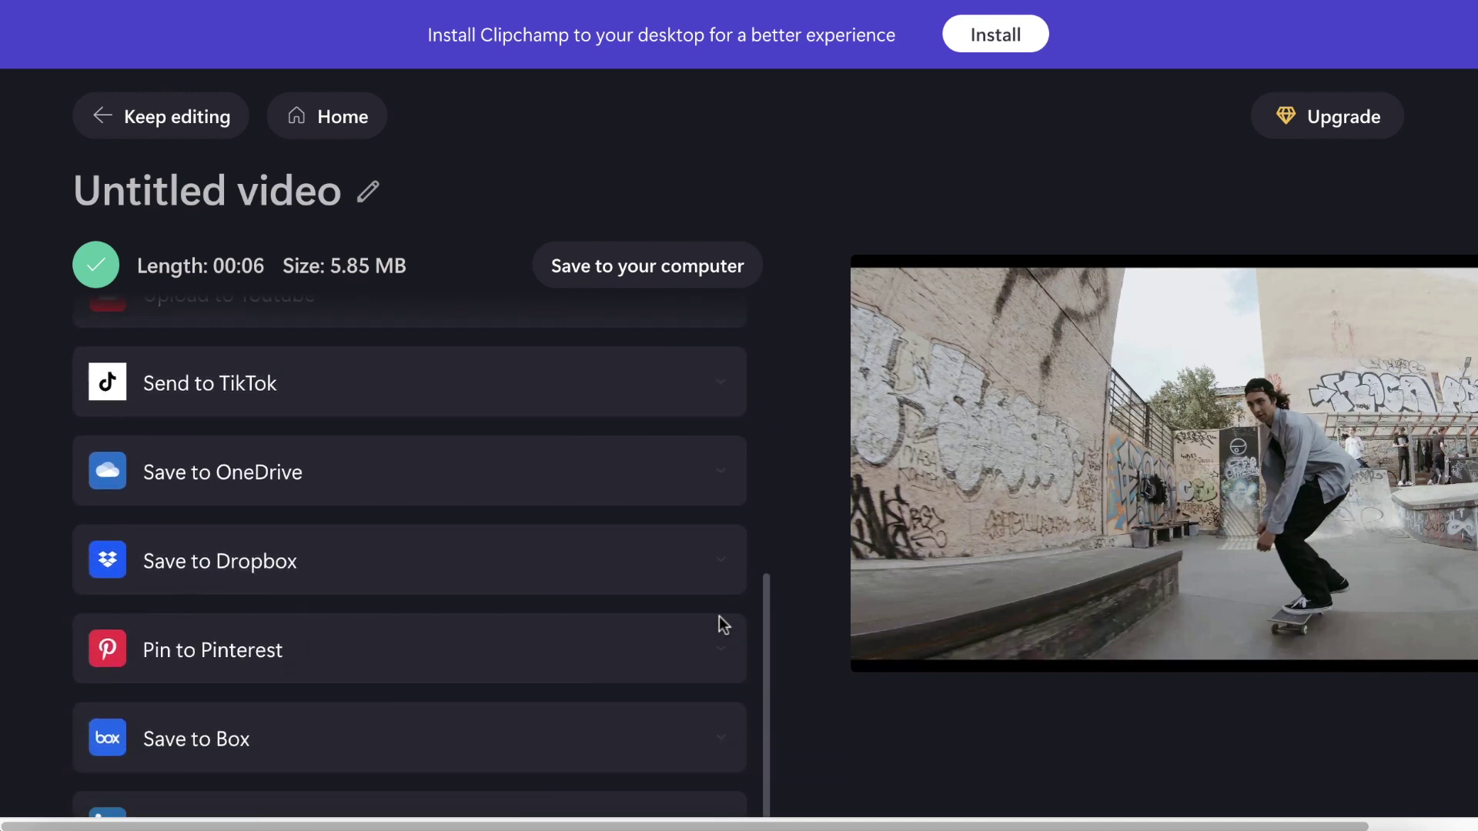
pyautogui.scroll(8, 719, 617)
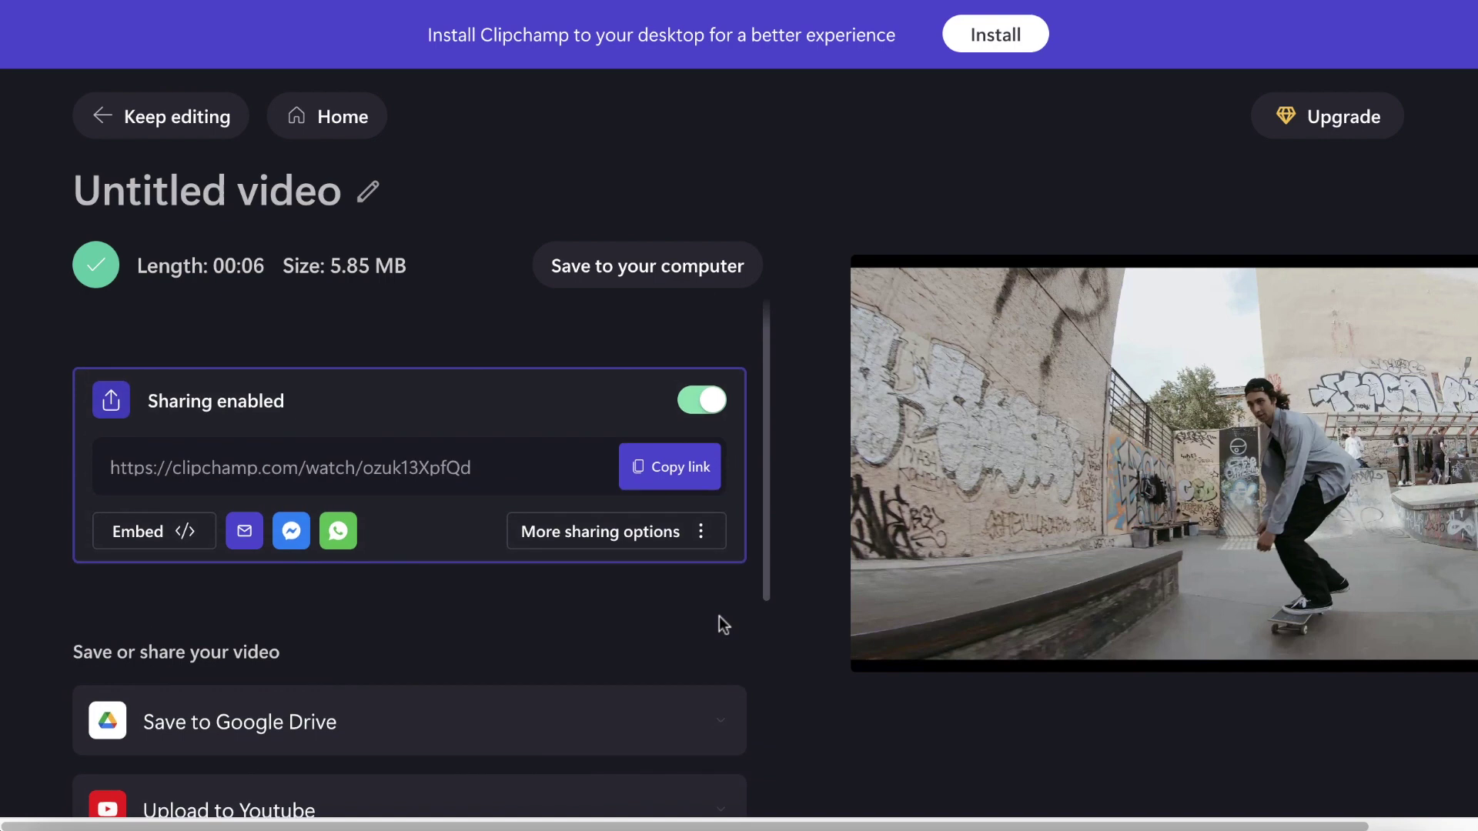